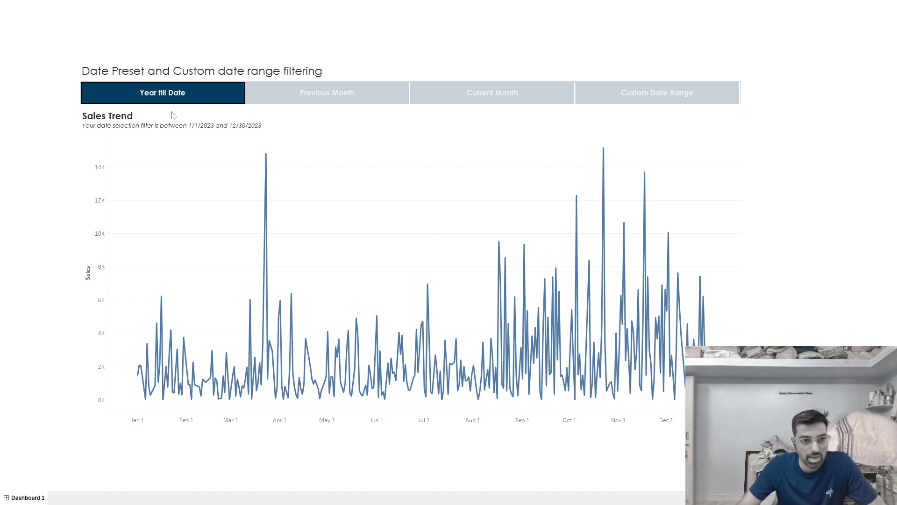
# - View the sales trend for the Previous Month, Current Month and Custom Date Range presets in turn
pyautogui.click(302, 97)
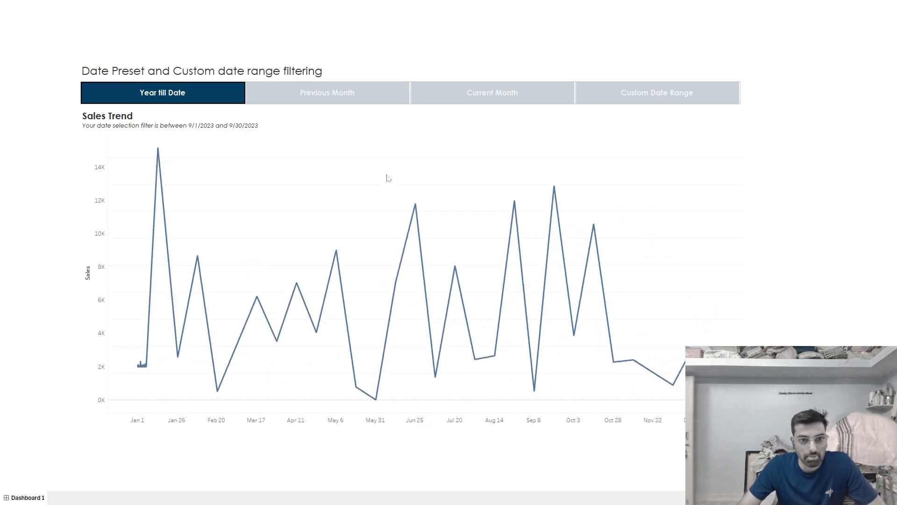
pyautogui.click(465, 100)
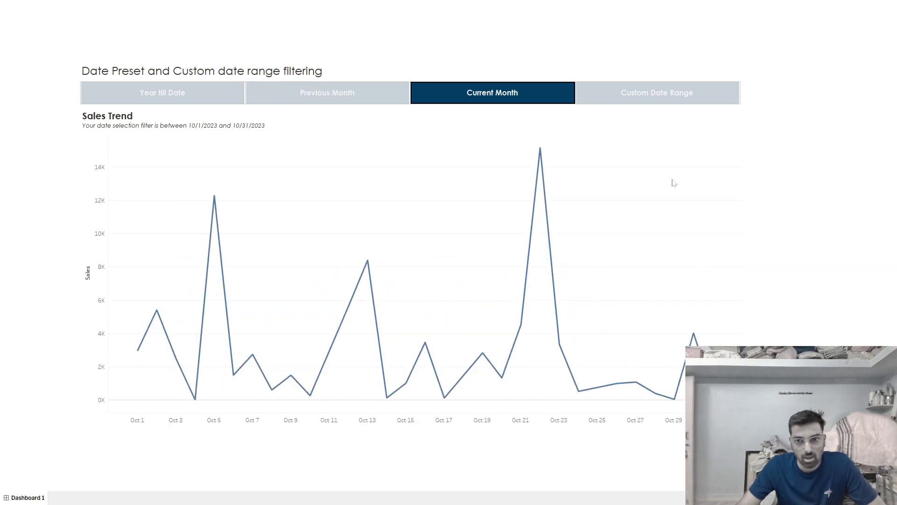
pyautogui.click(657, 102)
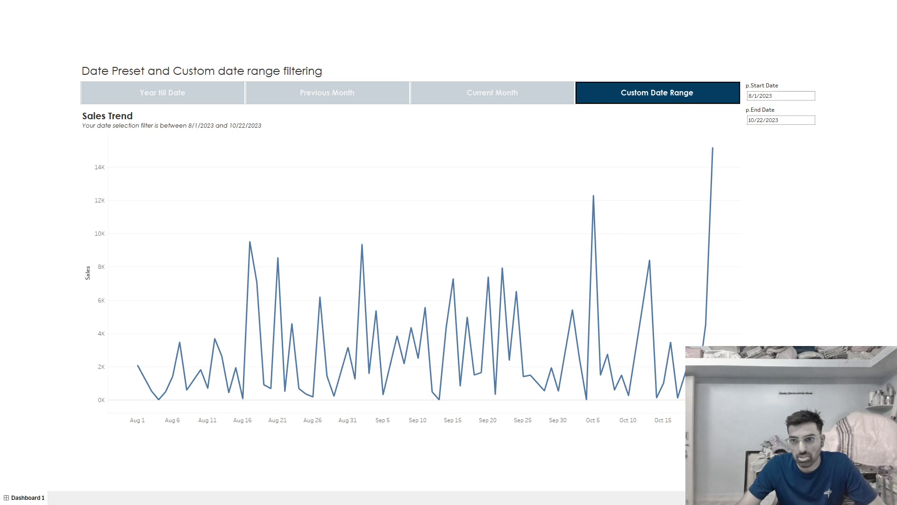
# - Set the custom range's start date to 7/12/2023
pyautogui.click(761, 96)
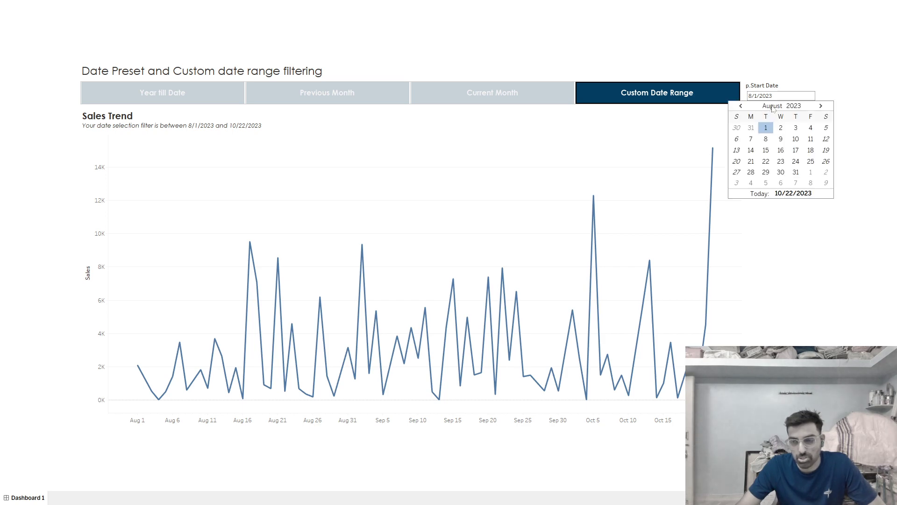
pyautogui.click(771, 107)
pyautogui.click(780, 181)
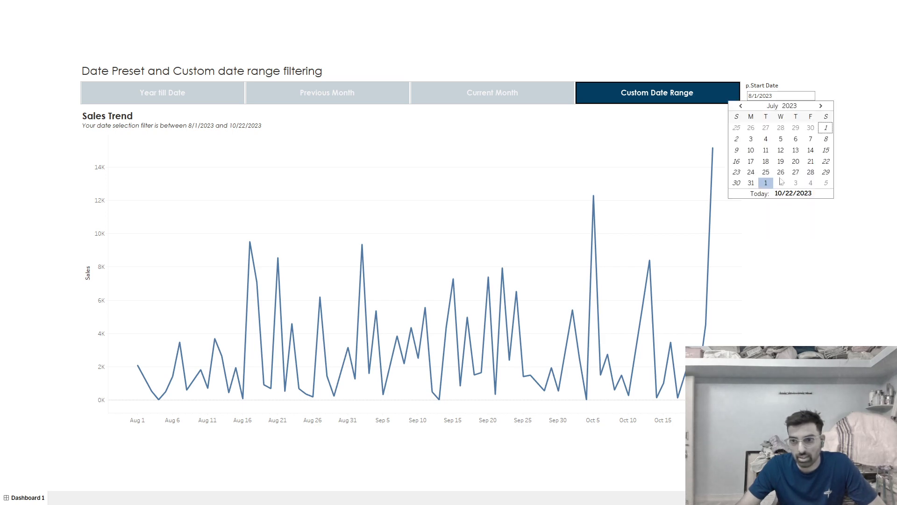
pyautogui.click(780, 150)
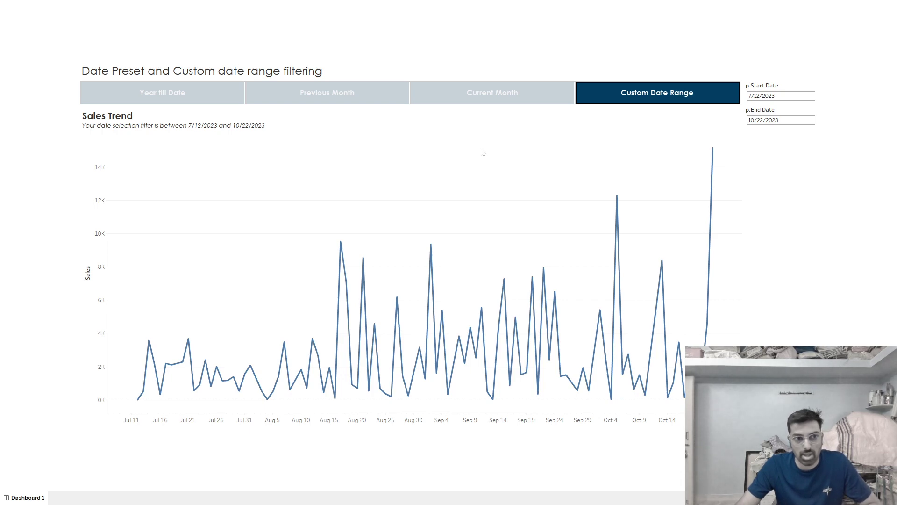
# - Switch to the Book2 workbook in Tableau and rename Sheet 1 as Date Preset Header
pyautogui.hotkey('alt', 'Tab')
pyautogui.hotkey('alt', 'Tab')
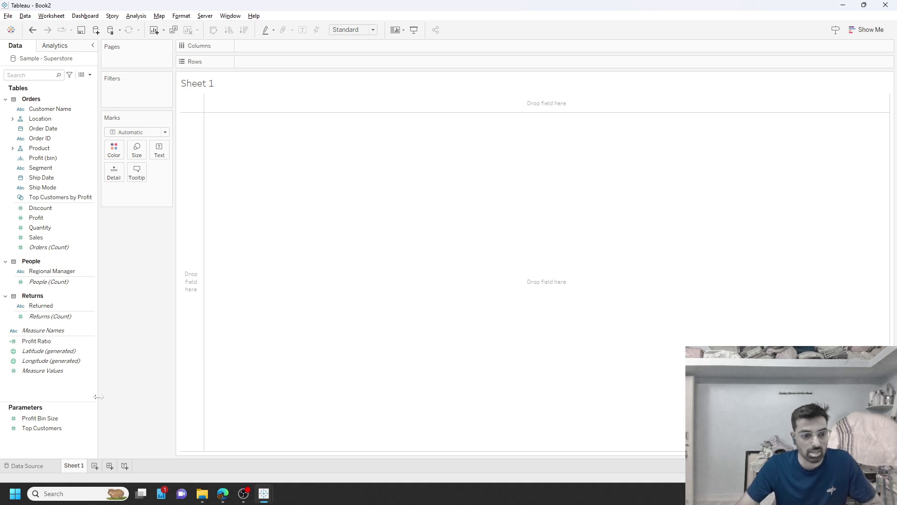
pyautogui.doubleClick(77, 466)
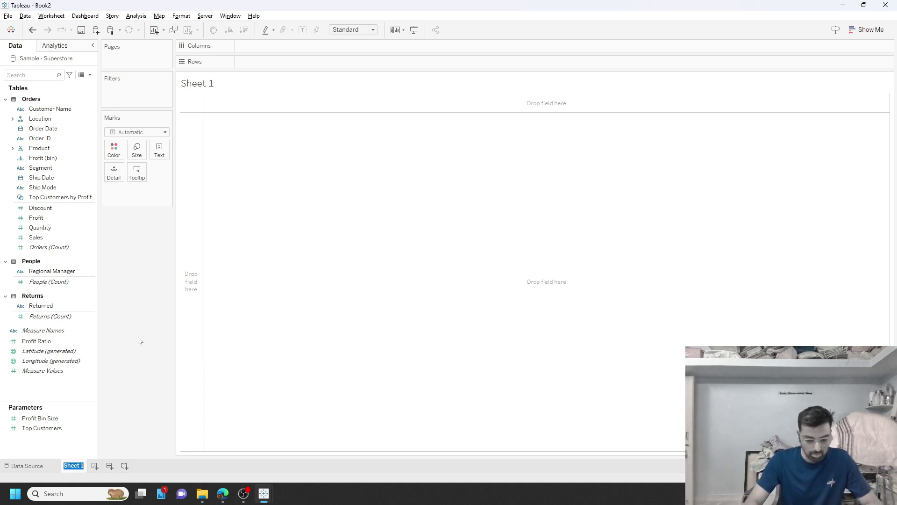
pyautogui.write('Da')
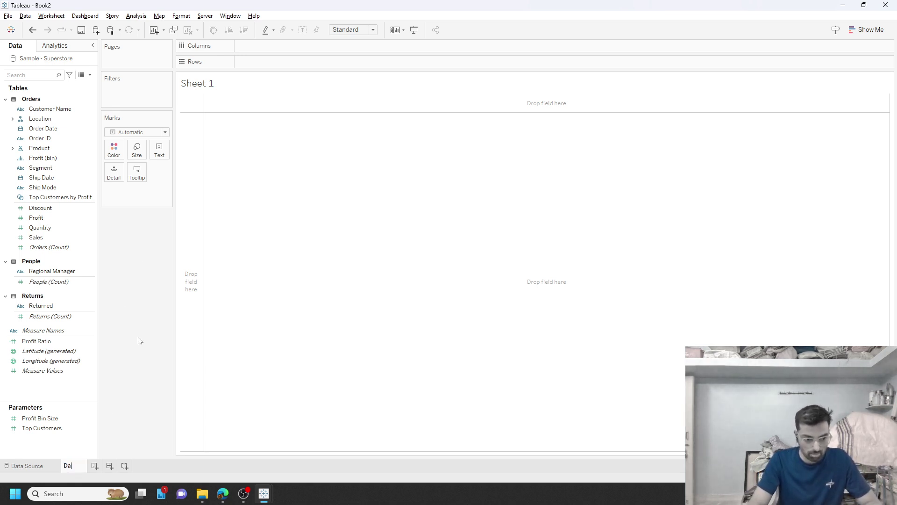
pyautogui.write('te P')
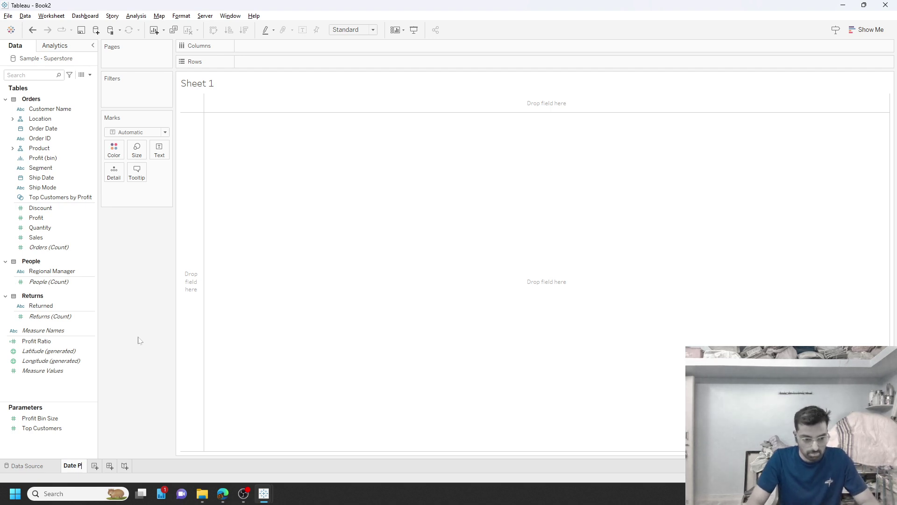
pyautogui.write('reset Hea')
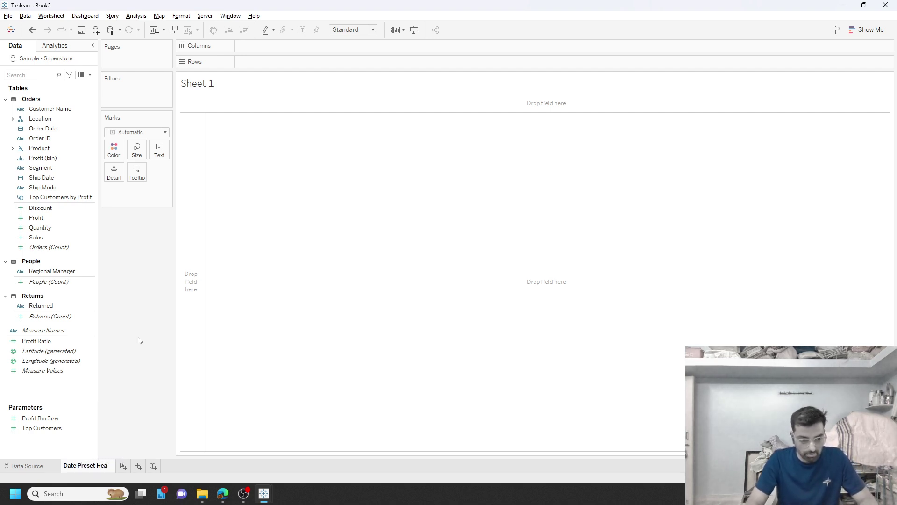
pyautogui.write('der')
pyautogui.press('Return')
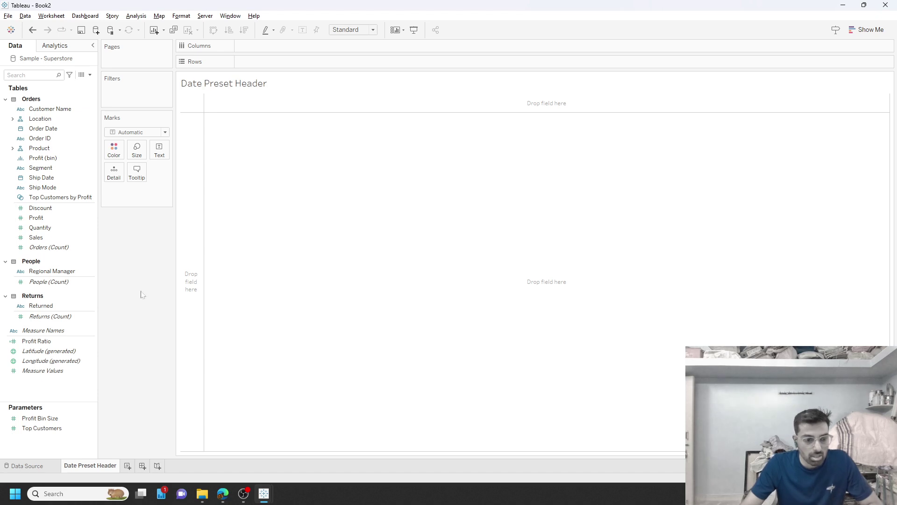
# - Filter the sheet by month of Order Date to January, February, March and April, and list those months as rows
pyautogui.click(59, 130)
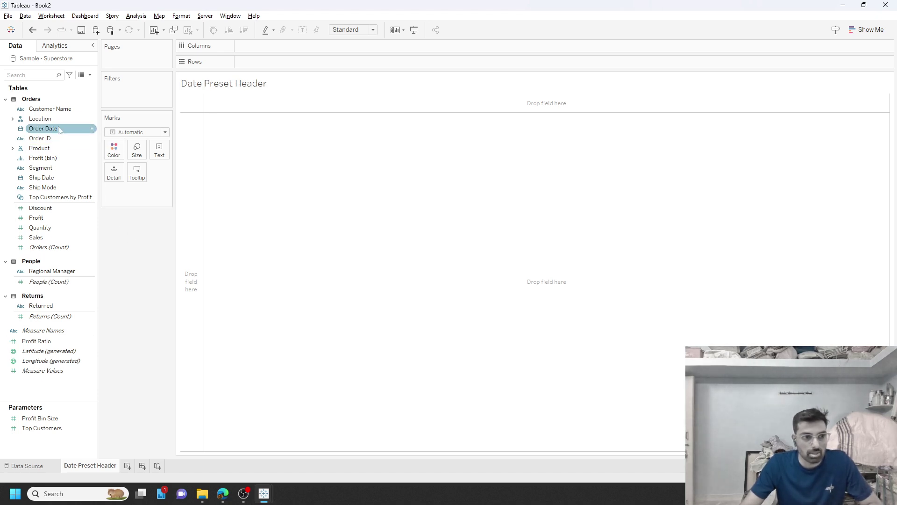
pyautogui.moveTo(57, 130); pyautogui.dragTo(140, 97)
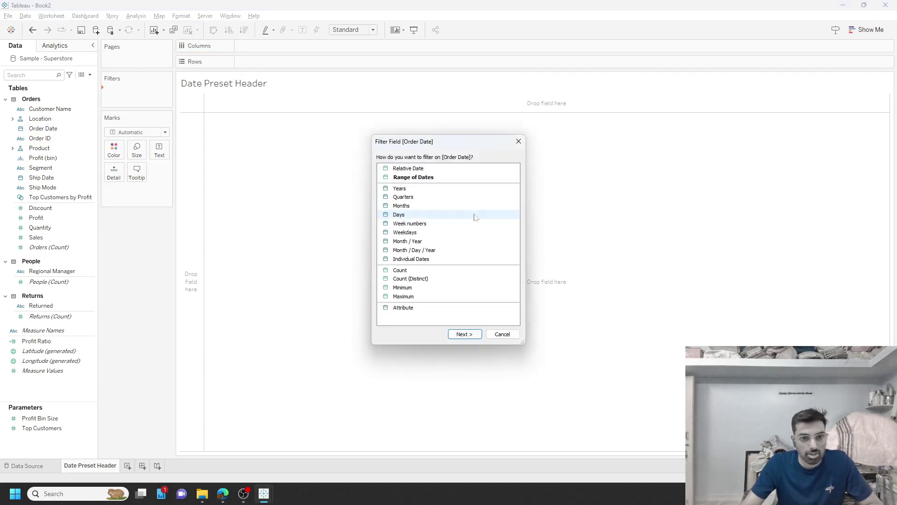
pyautogui.click(411, 206)
pyautogui.click(464, 333)
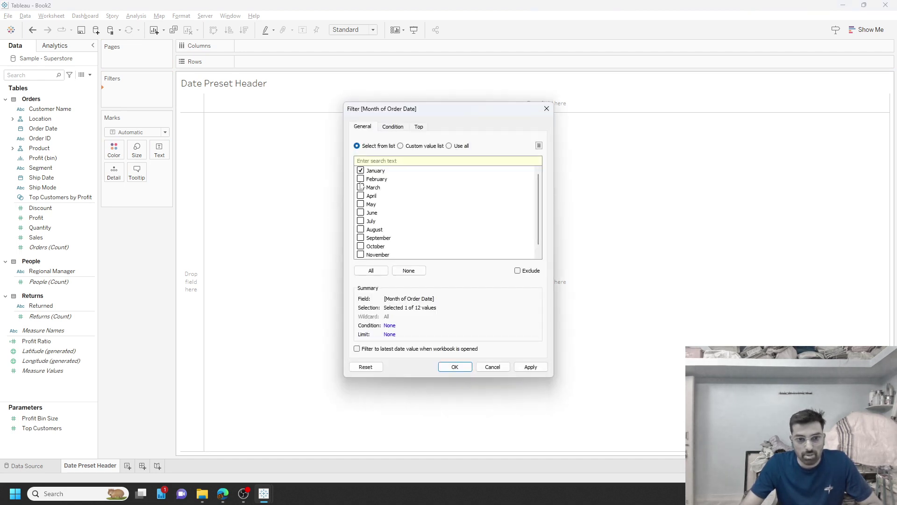
pyautogui.click(360, 179)
pyautogui.click(360, 195)
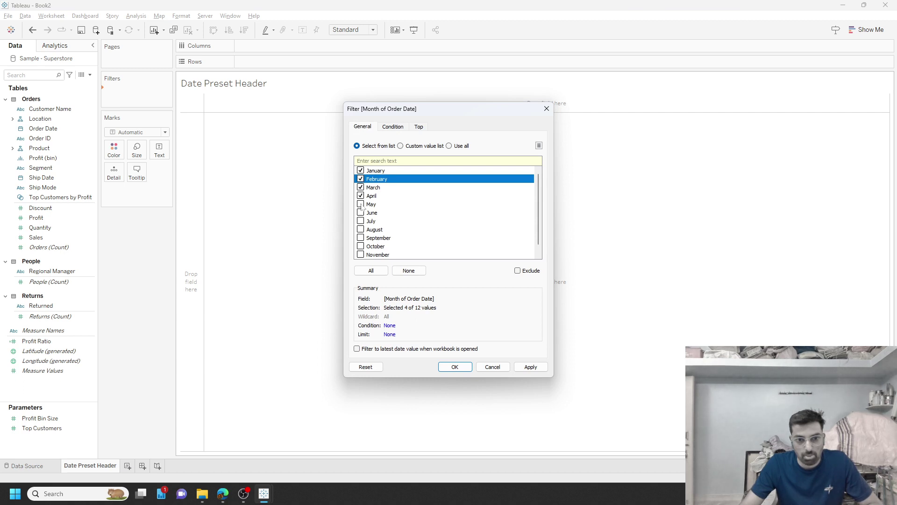
pyautogui.click(453, 367)
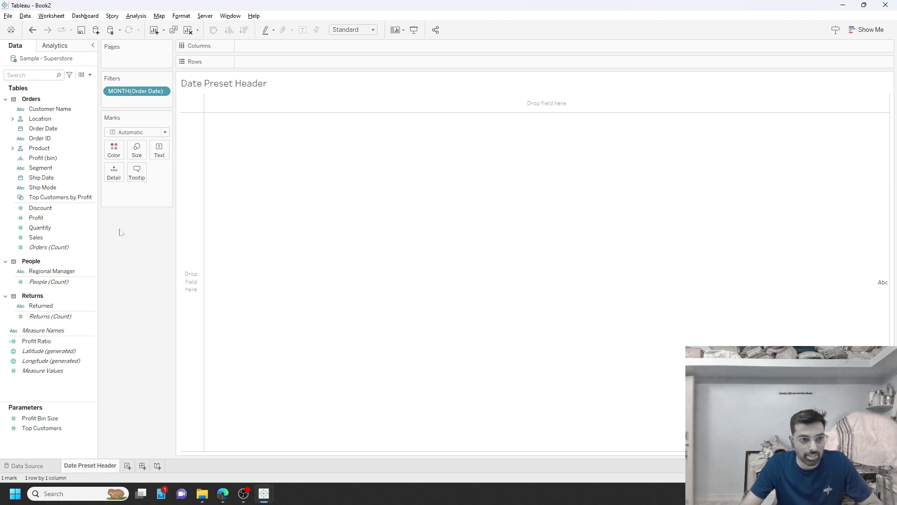
pyautogui.click(58, 129)
pyautogui.moveTo(136, 91); pyautogui.dragTo(265, 62)
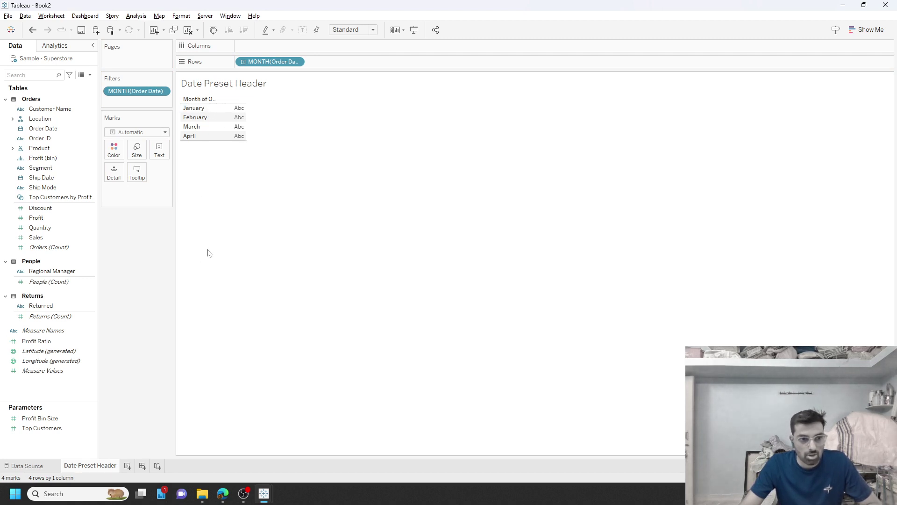
# - Create a calculated field named INDEX with the formula INDEX()
pyautogui.click(90, 75)
pyautogui.click(37, 84)
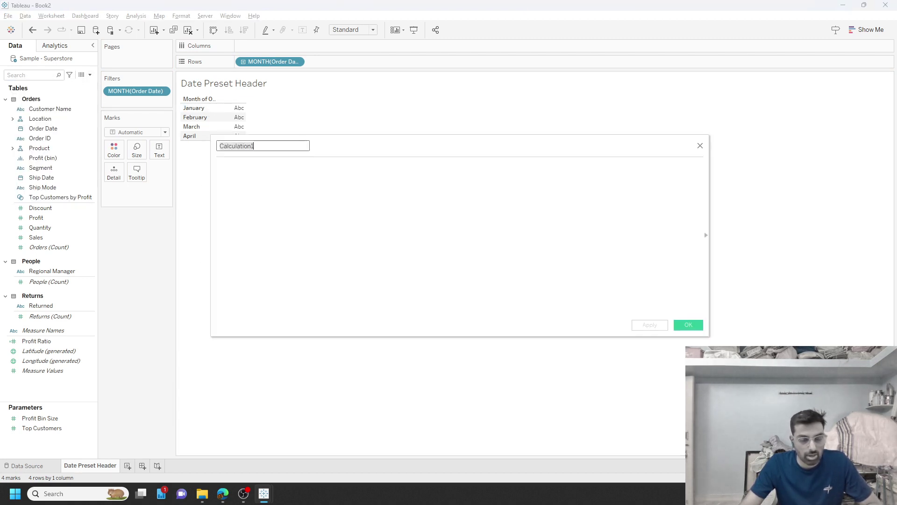
pyautogui.write('INDE')
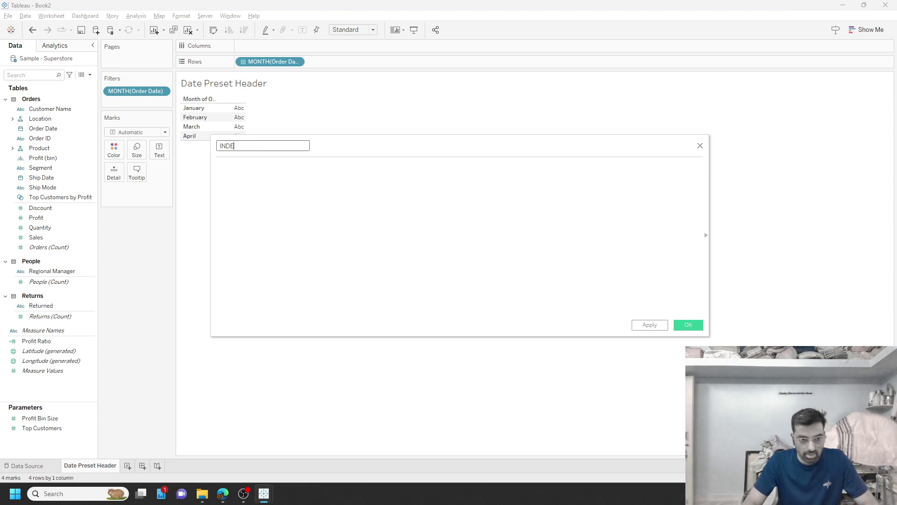
pyautogui.write('X')
pyautogui.press('Tab')
pyautogui.write('INDE')
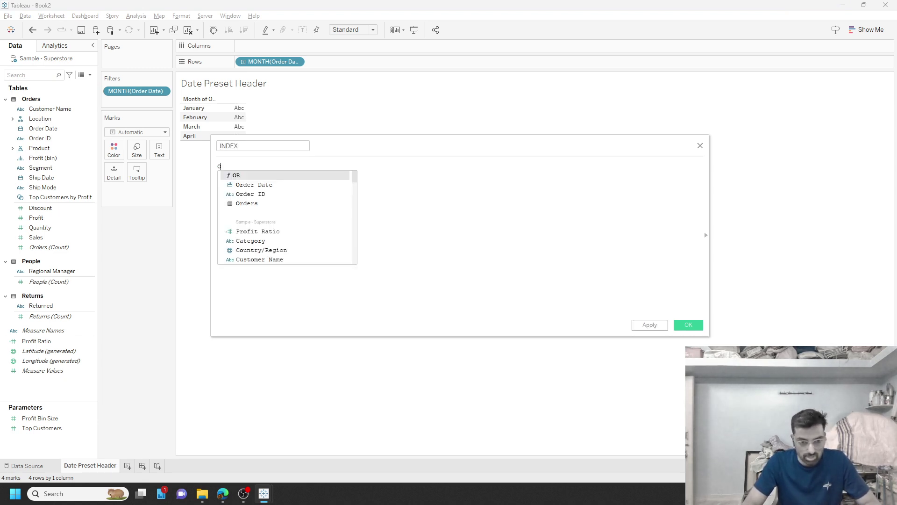
pyautogui.press('Return')
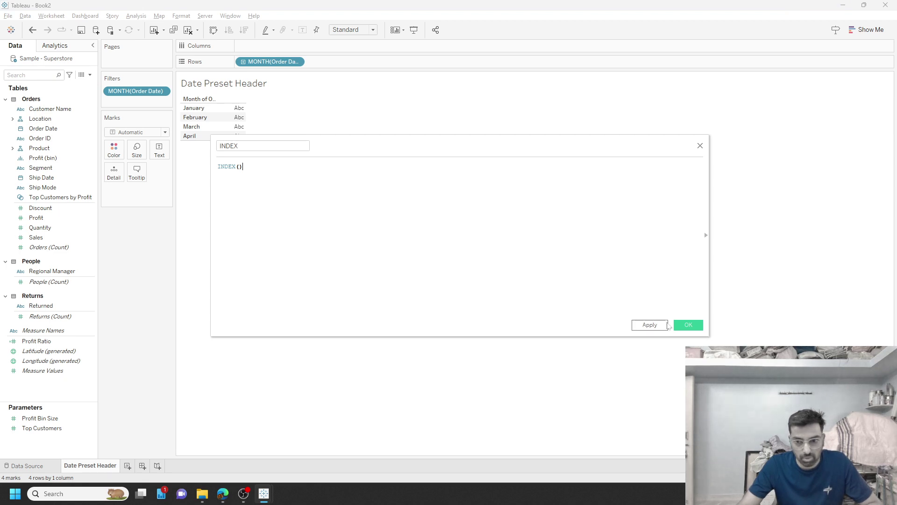
pyautogui.click(688, 324)
# - Convert the INDEX field to discrete and add it to the rows after the Order Date month
pyautogui.rightClick(70, 344)
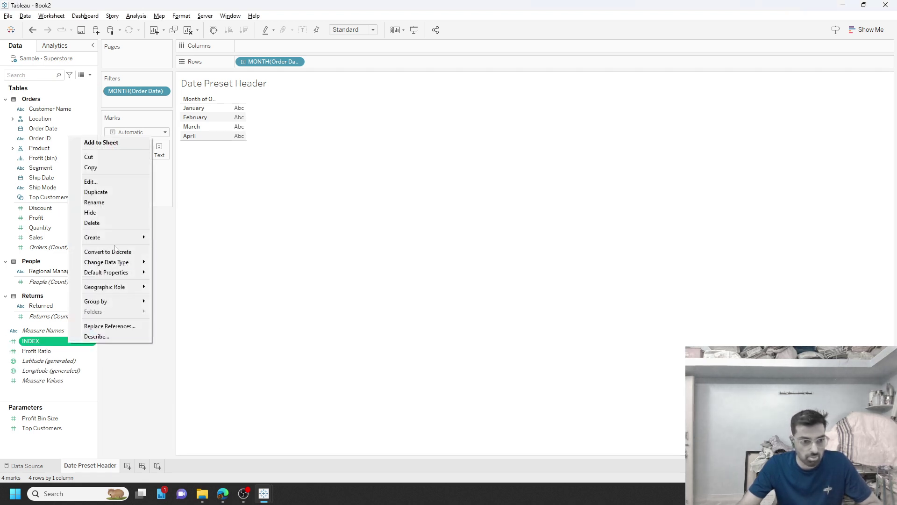
pyautogui.press('Escape')
pyautogui.moveTo(30, 341); pyautogui.dragTo(340, 66)
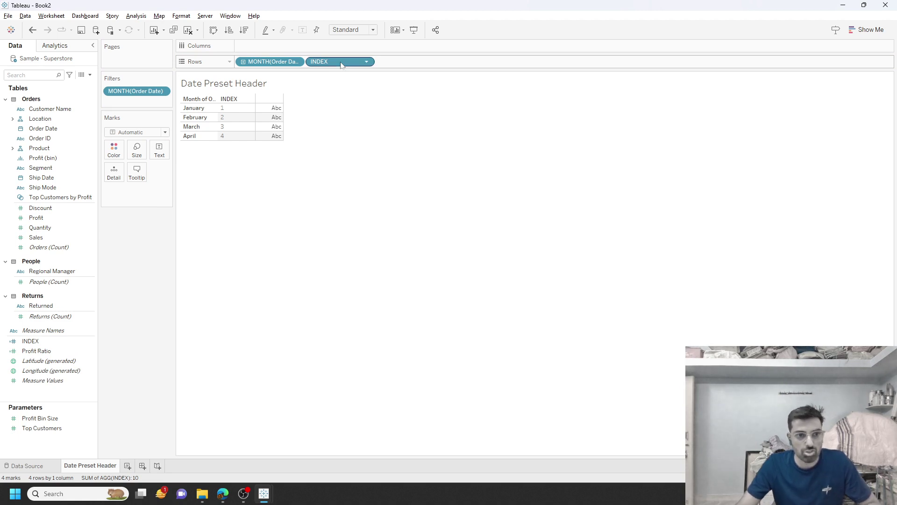
pyautogui.click(228, 110)
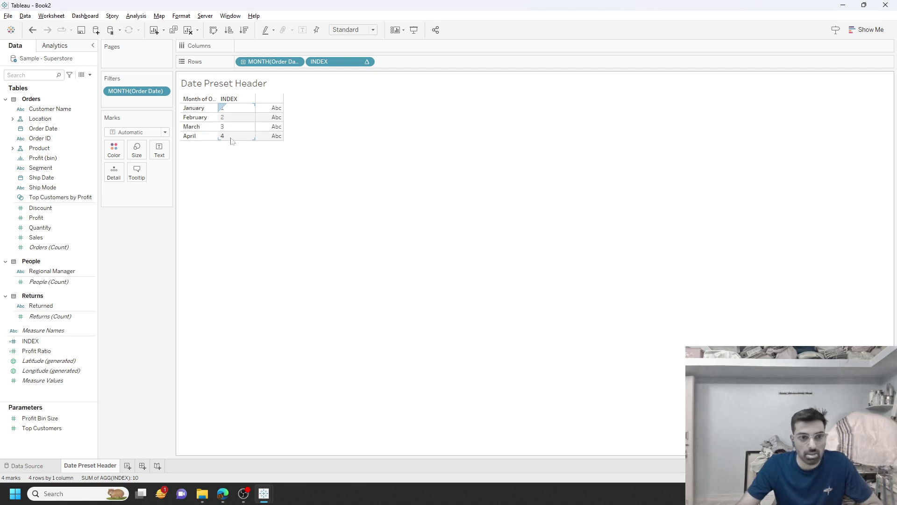
pyautogui.click(260, 174)
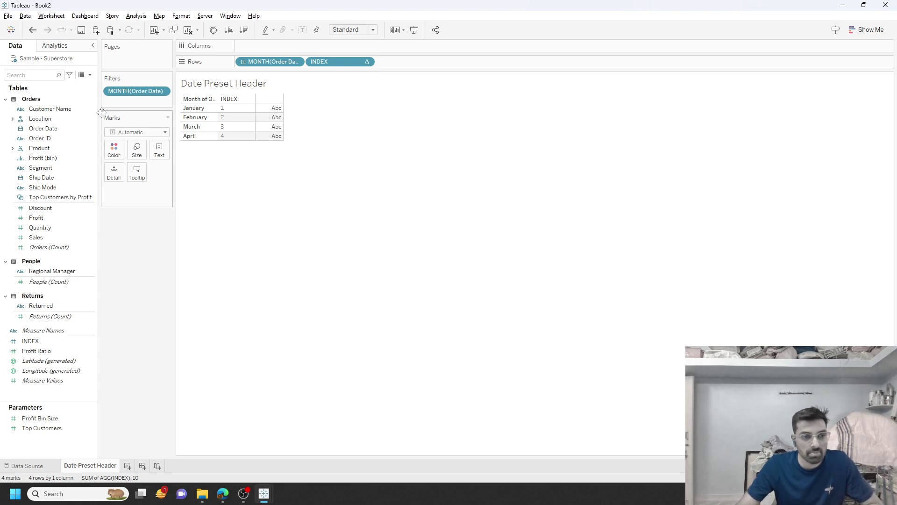
# - Start a new calculated field named Date Preset Header
pyautogui.click(90, 75)
pyautogui.click(85, 84)
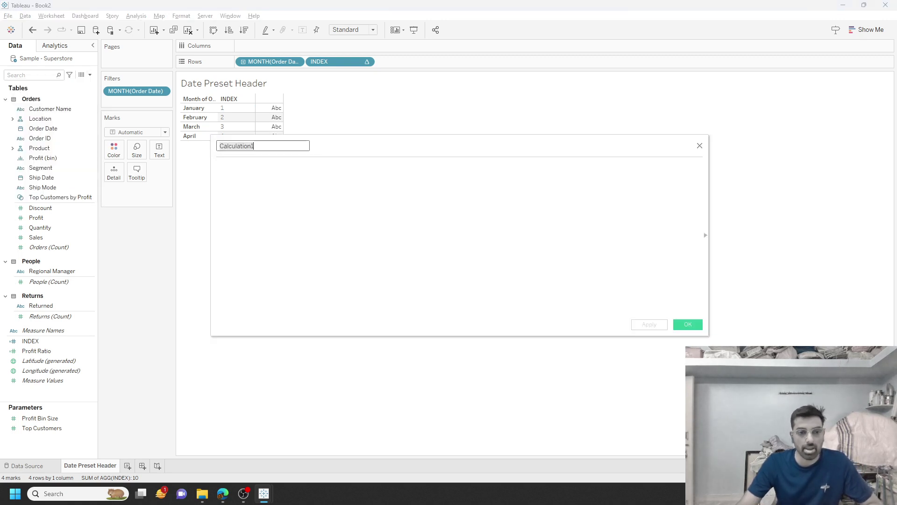
pyautogui.write('Date')
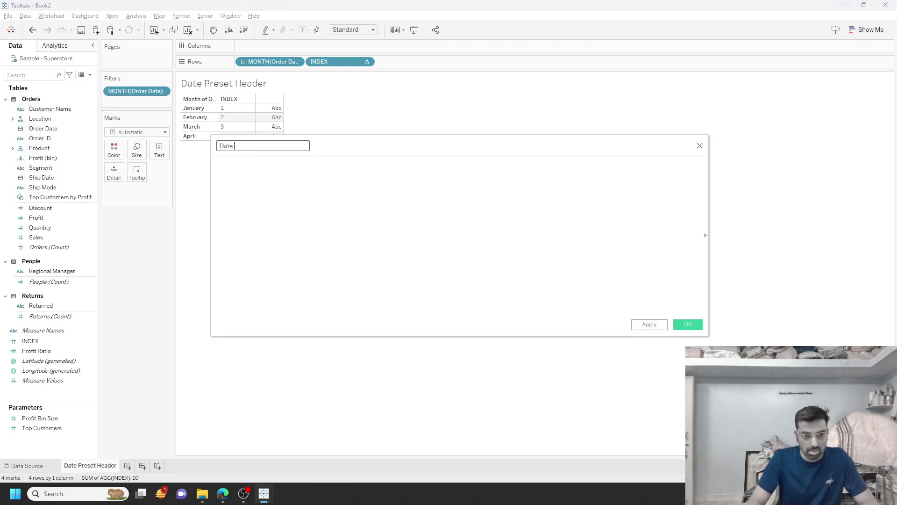
pyautogui.write(' Preset H')
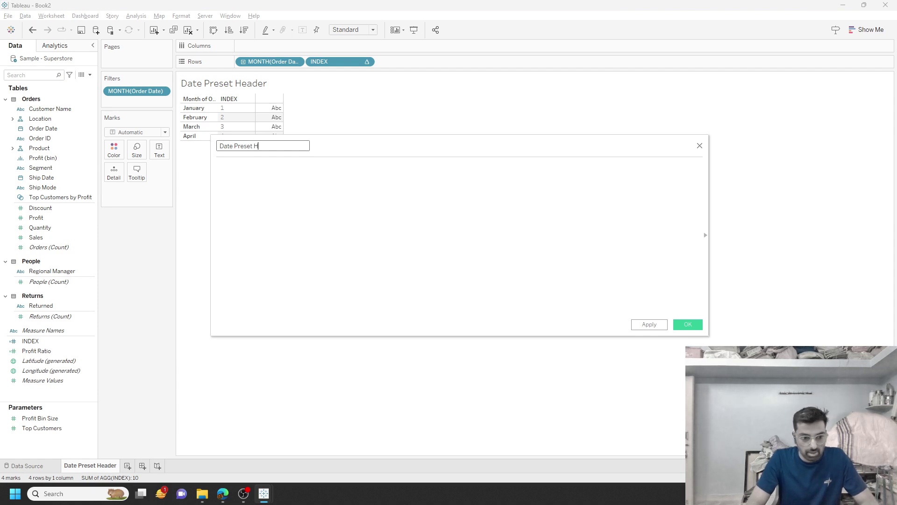
pyautogui.write('eader')
pyautogui.click(218, 167)
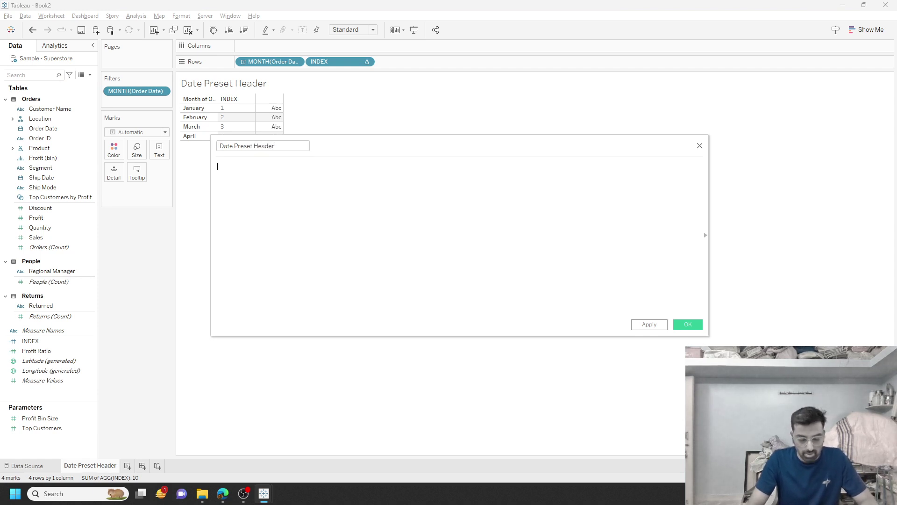
# - Begin the Date Preset Header formula with CASE [INDEX]
pyautogui.write('CASE')
pyautogui.write(' ind')
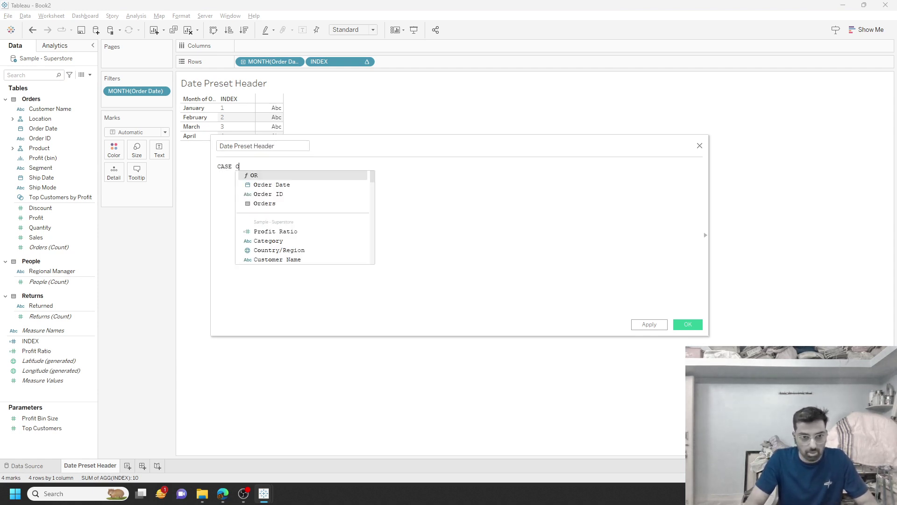
pyautogui.press('Return')
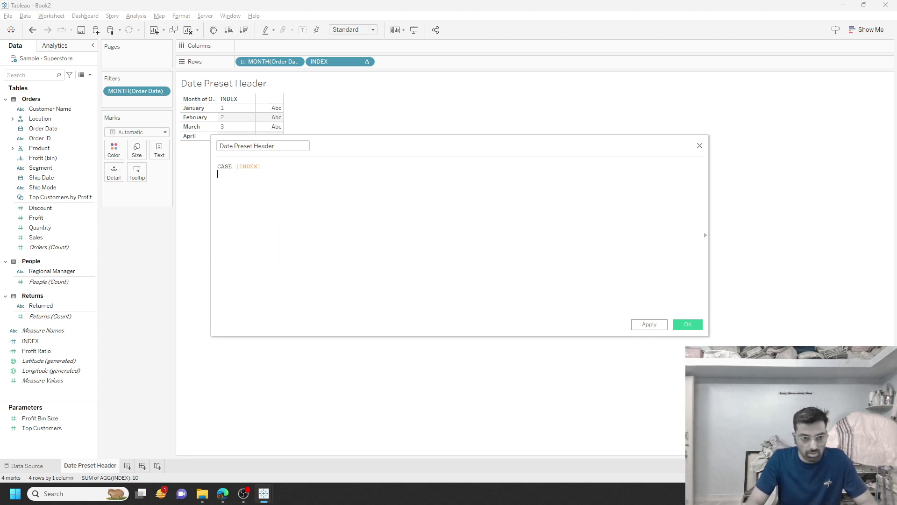
# - Add the formula's first condition, WHEN 1 THEN 'Year till Date'
pyautogui.write('week')
pyautogui.press('Return')
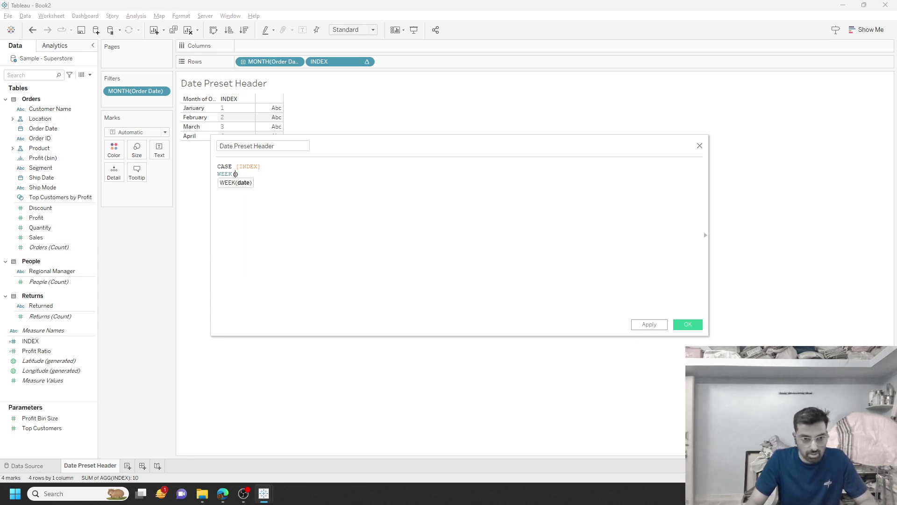
pyautogui.press('BackSpace')
pyautogui.press('BackSpace')
pyautogui.press('BackSpace')
pyautogui.press('BackSpace')
pyautogui.press('BackSpace')
pyautogui.write('NE')
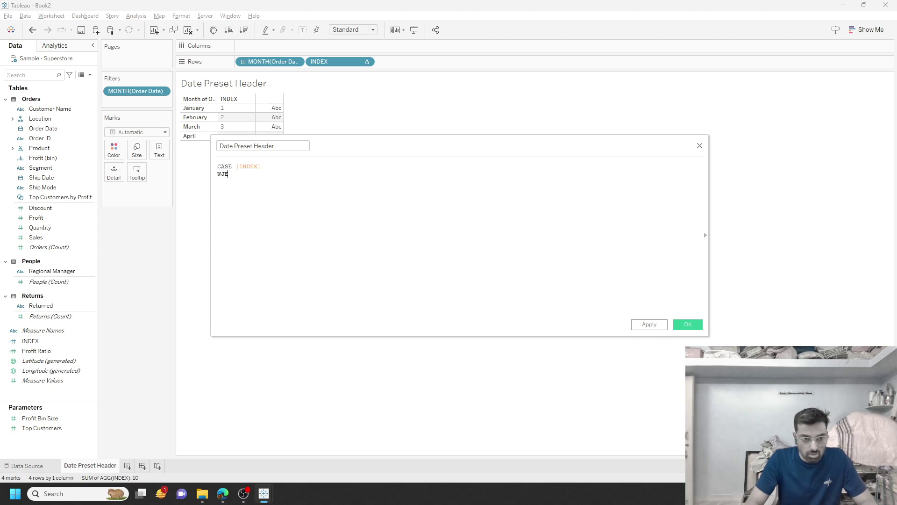
pyautogui.press('BackSpace')
pyautogui.press('BackSpace')
pyautogui.write("HEN 1 THEN 'Year till Da")
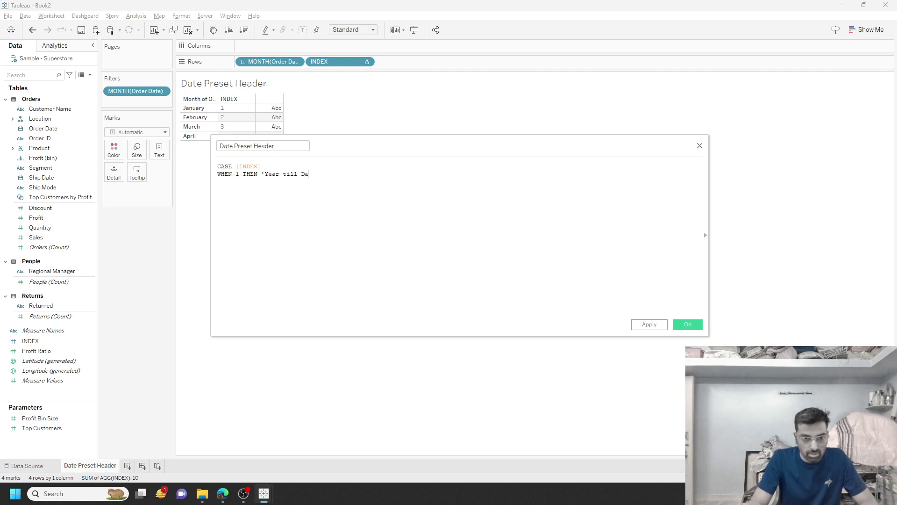
pyautogui.write("te'")
pyautogui.press('Return')
# - Add the second condition to the formula, WHEN 2 THEN 'Previous Month'
pyautogui.write('WHEN ')
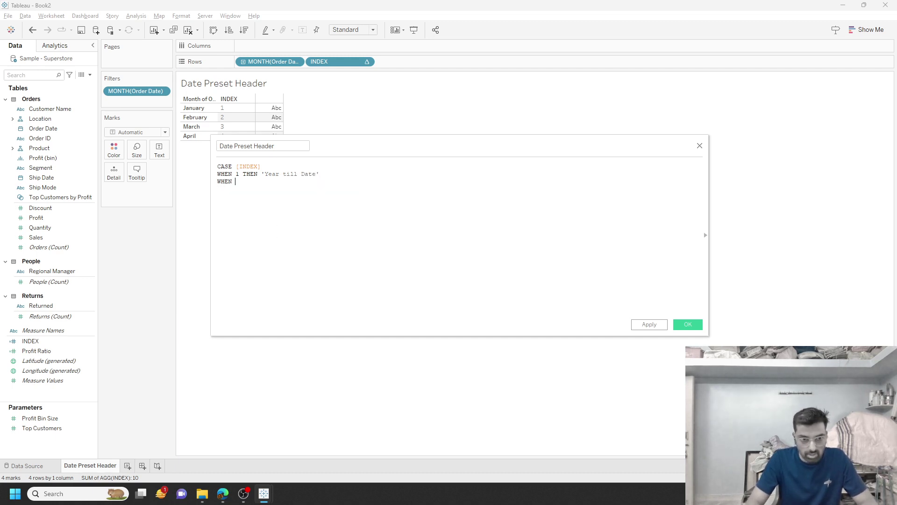
pyautogui.write("2 THEN 'Prev")
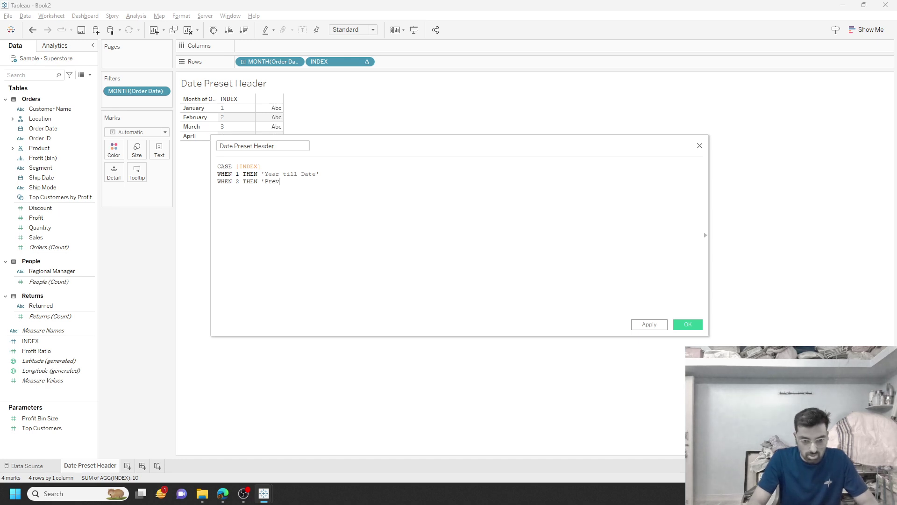
pyautogui.write('ious Month')
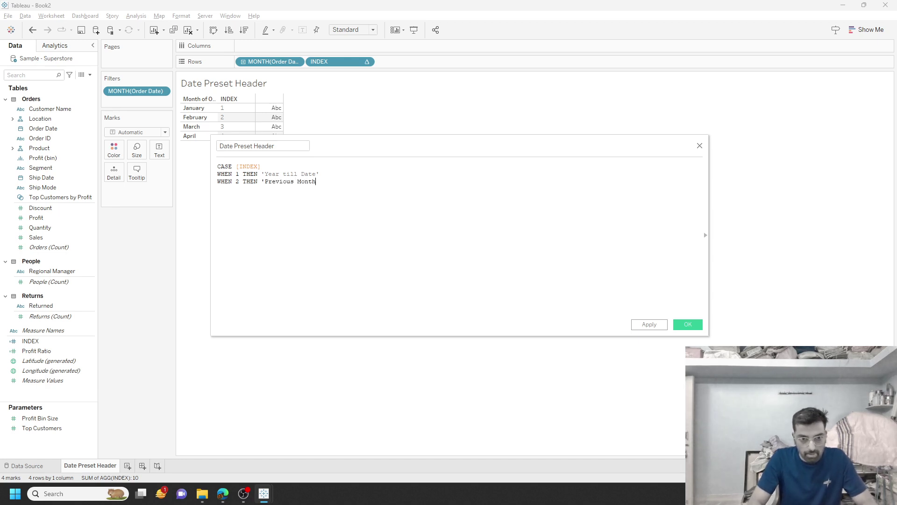
pyautogui.write("'")
pyautogui.press('Return')
# - Add the third condition to the formula, WHEN 3 THEN 'Current Month'
pyautogui.write('WHEN  3')
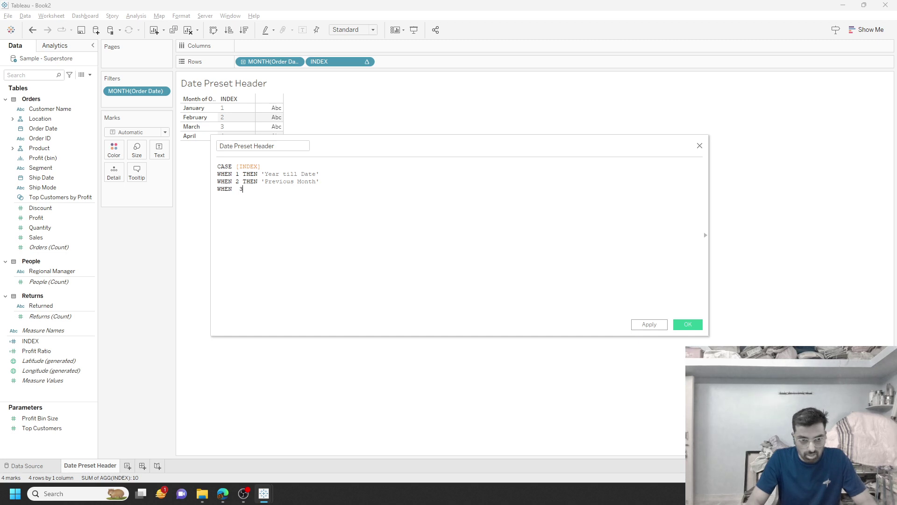
pyautogui.write('THEN')
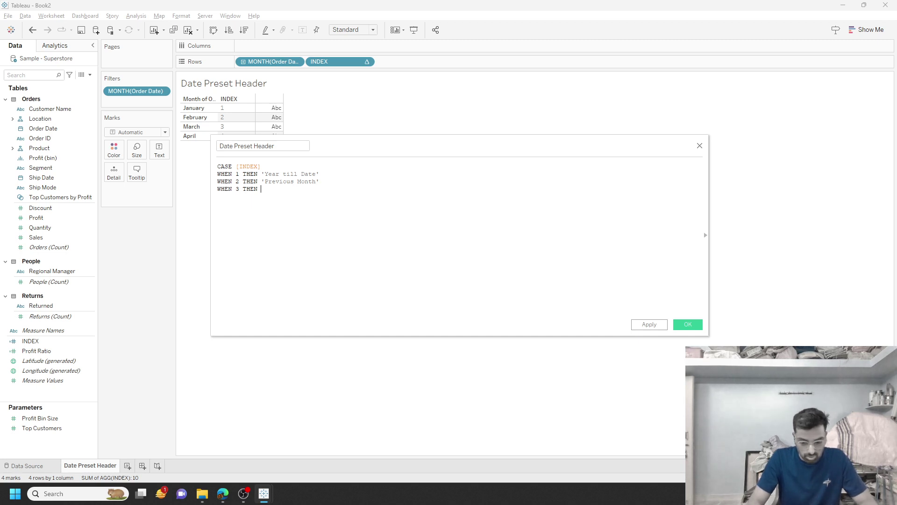
pyautogui.write(" 'C")
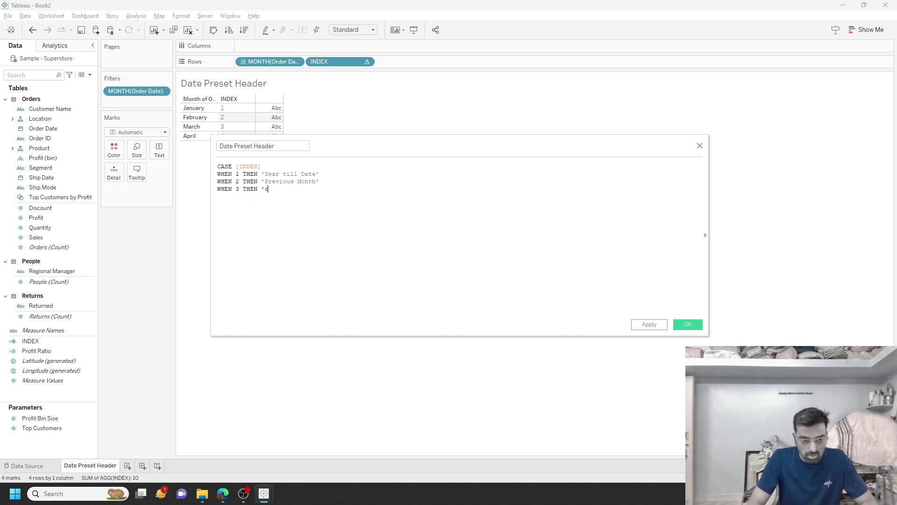
pyautogui.write('urrent M')
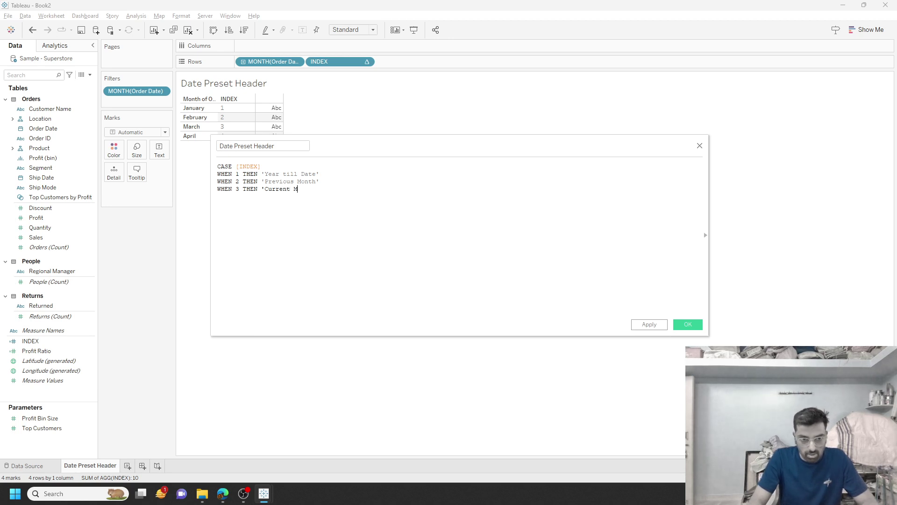
pyautogui.write("onth'")
pyautogui.press('Return')
# - Add WHEN 4 THEN 'Custom Date Range', close the formula with END and save the calculated field
pyautogui.write('WHEN ')
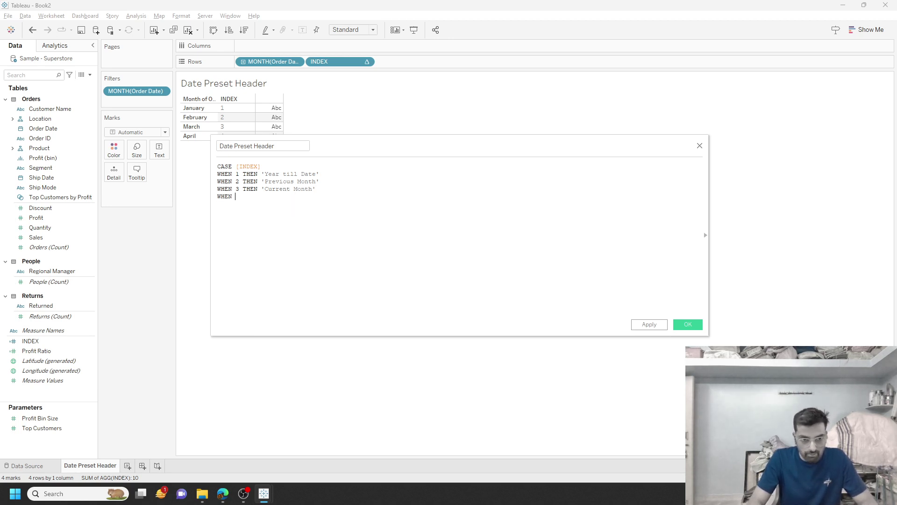
pyautogui.write("4 THEN 'Cu")
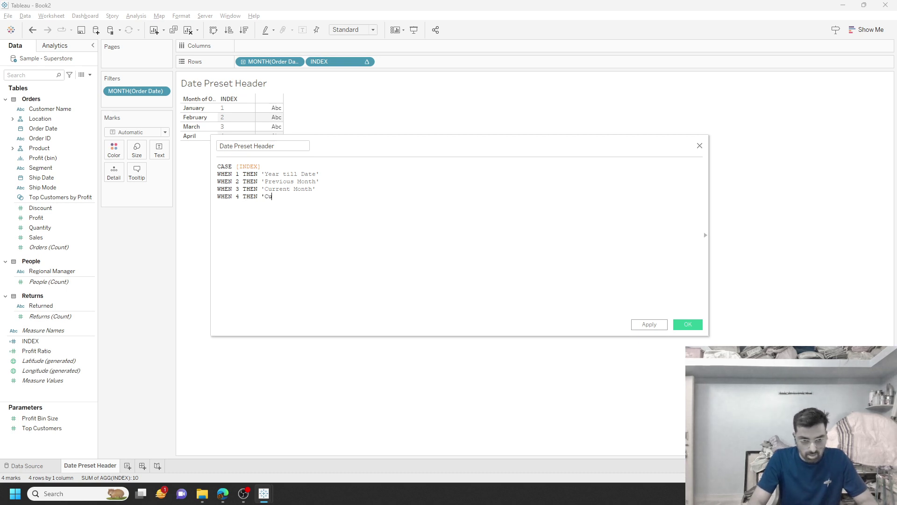
pyautogui.write('stom Date')
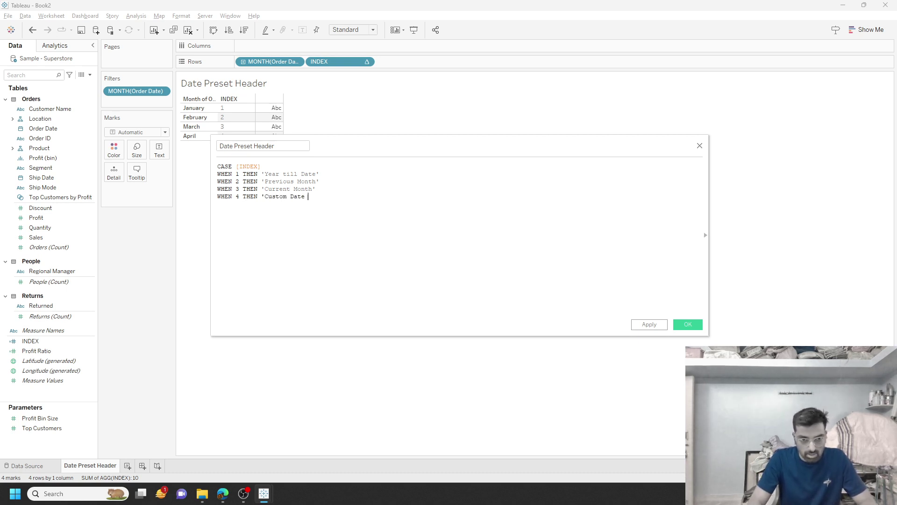
pyautogui.write(" Range'")
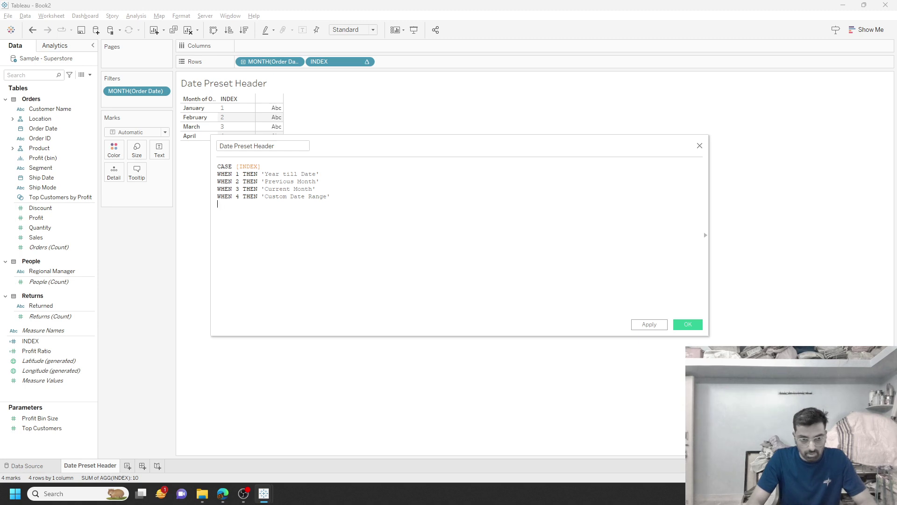
pyautogui.press('Return')
pyautogui.write('END')
pyautogui.scroll(11, 459, 233)
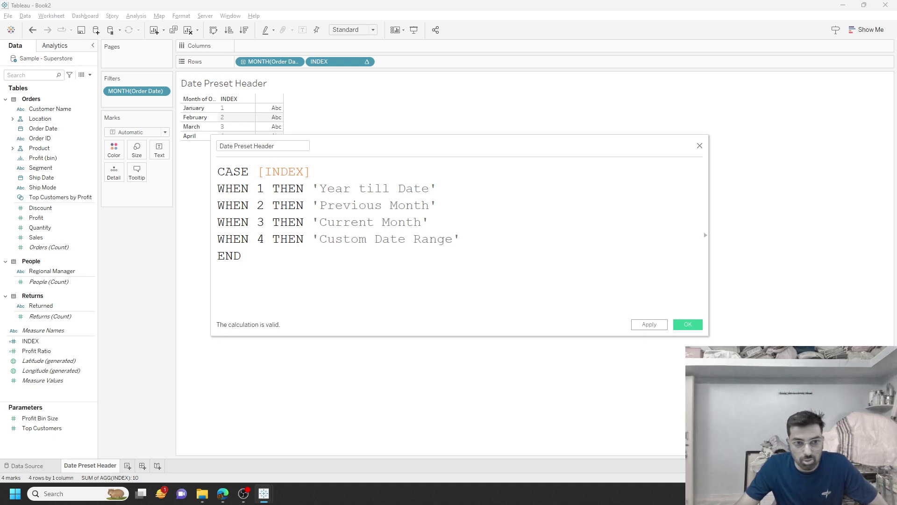
pyautogui.moveTo(393, 148); pyautogui.dragTo(396, 181)
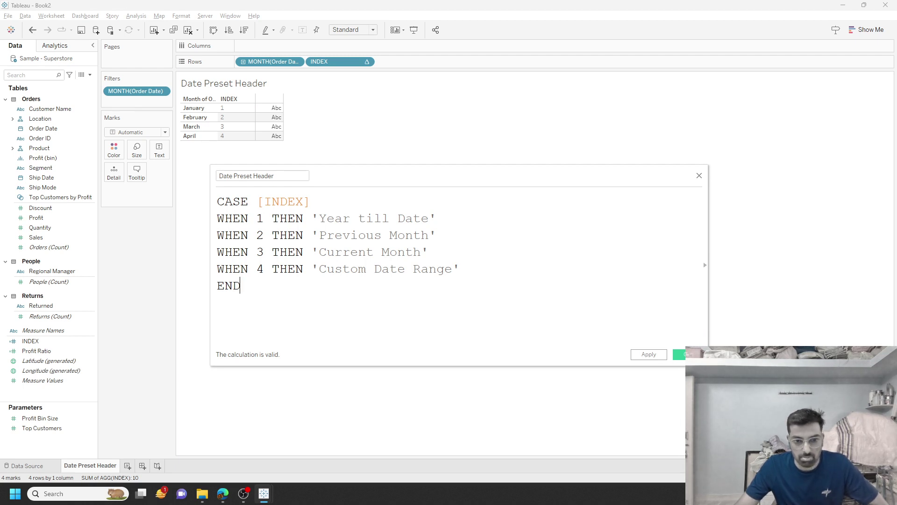
pyautogui.click(679, 353)
# - Show Date Preset Header as the marks' text and move the Order Date month and INDEX from rows to columns
pyautogui.moveTo(46, 341); pyautogui.dragTo(158, 152)
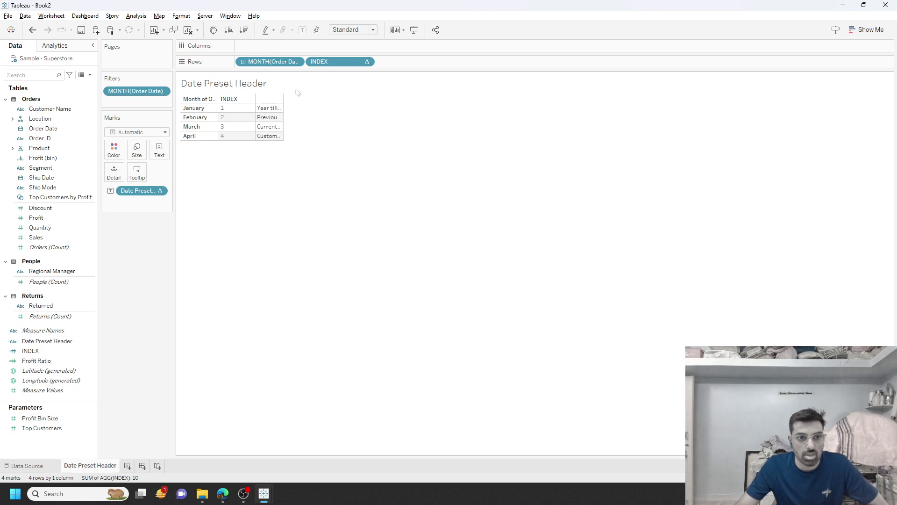
pyautogui.moveTo(276, 62); pyautogui.dragTo(328, 47)
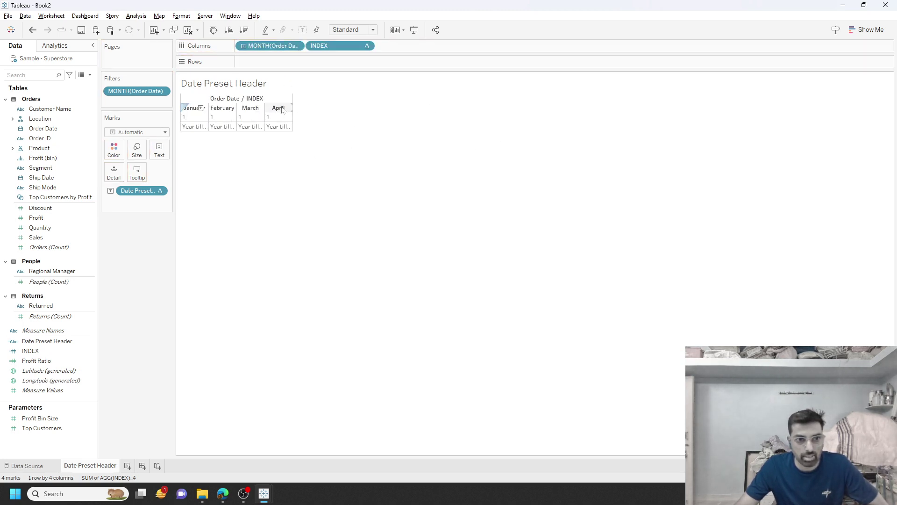
# - Set INDEX to compute across the table and widen the month columns so the preset names fit
pyautogui.rightClick(326, 48)
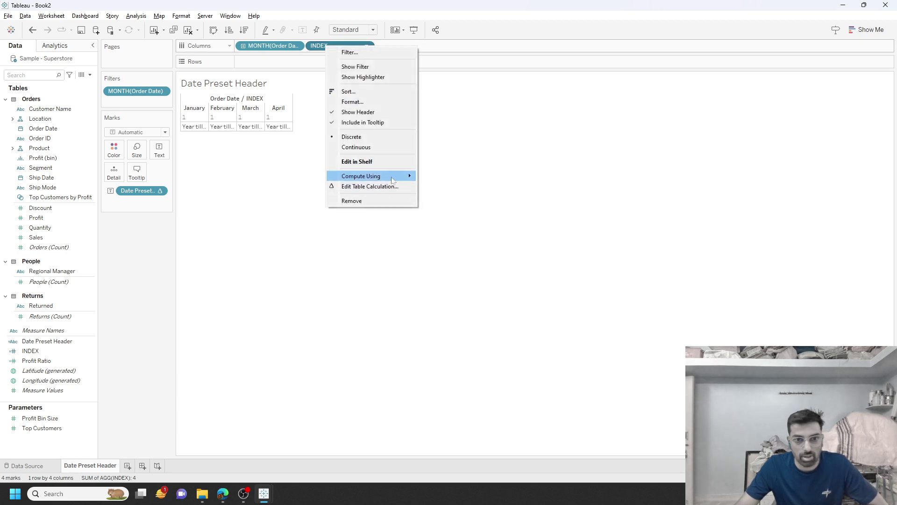
pyautogui.moveTo(394, 178)
pyautogui.click(441, 177)
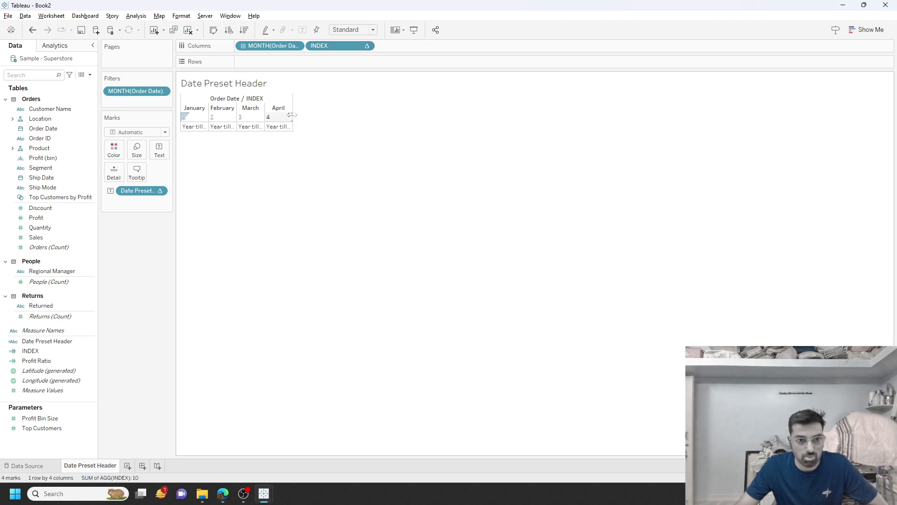
pyautogui.moveTo(292, 119); pyautogui.dragTo(356, 118)
# - Set the Date Preset Header text field to compute across the table
pyautogui.rightClick(137, 191)
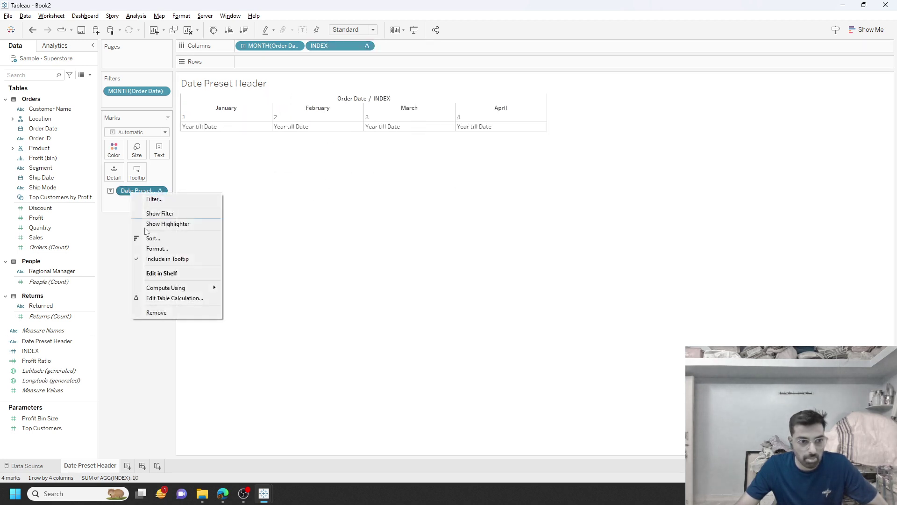
pyautogui.moveTo(196, 287)
pyautogui.click(256, 288)
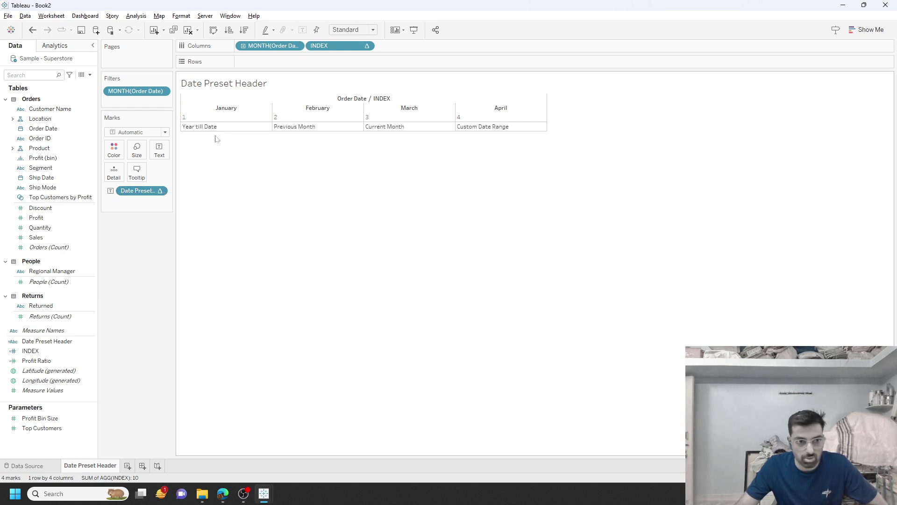
# - Hide the column field labels and the headers of the Order Date month and INDEX
pyautogui.rightClick(381, 98)
pyautogui.click(411, 138)
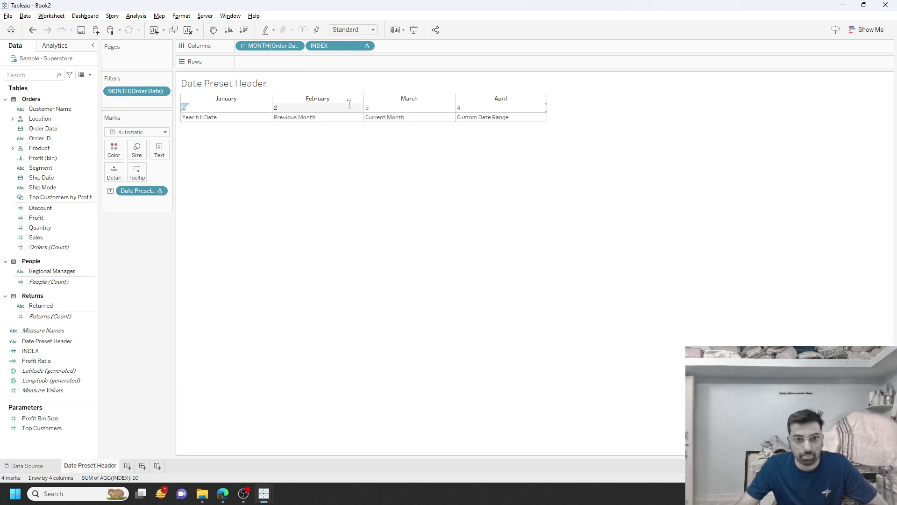
pyautogui.rightClick(317, 99)
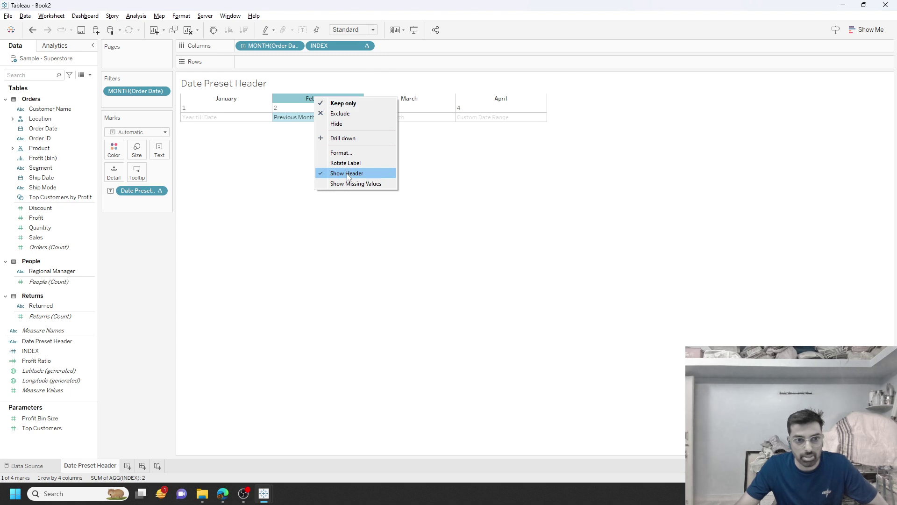
pyautogui.click(347, 174)
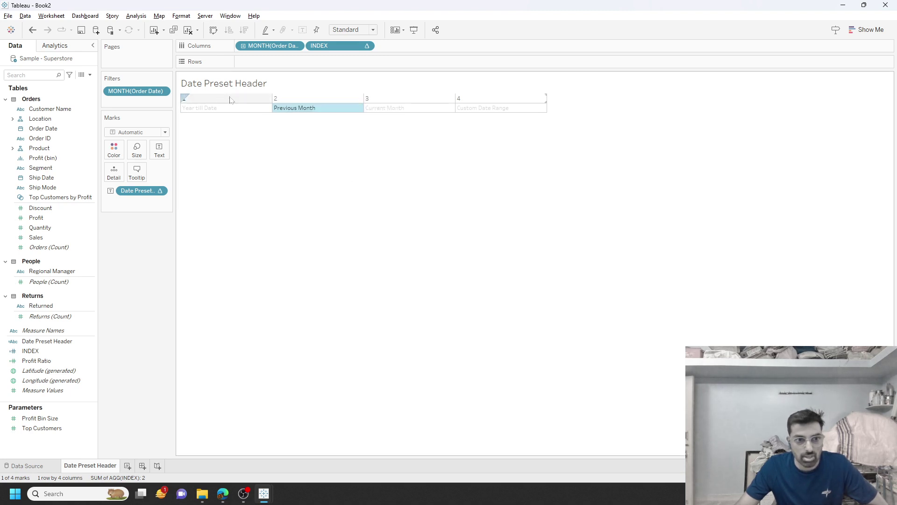
pyautogui.rightClick(192, 99)
pyautogui.click(233, 162)
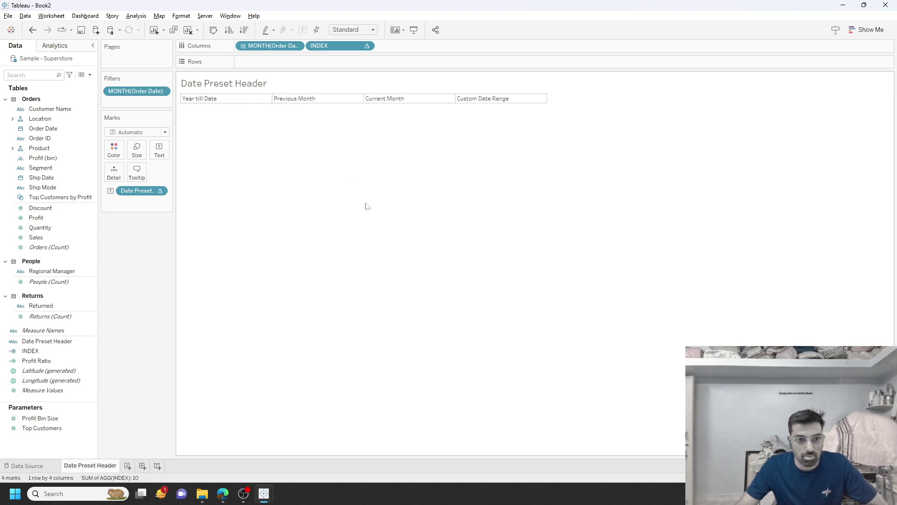
# - Add an ad hoc MIN(0.0) calculation to the columns after INDEX
pyautogui.doubleClick(425, 47)
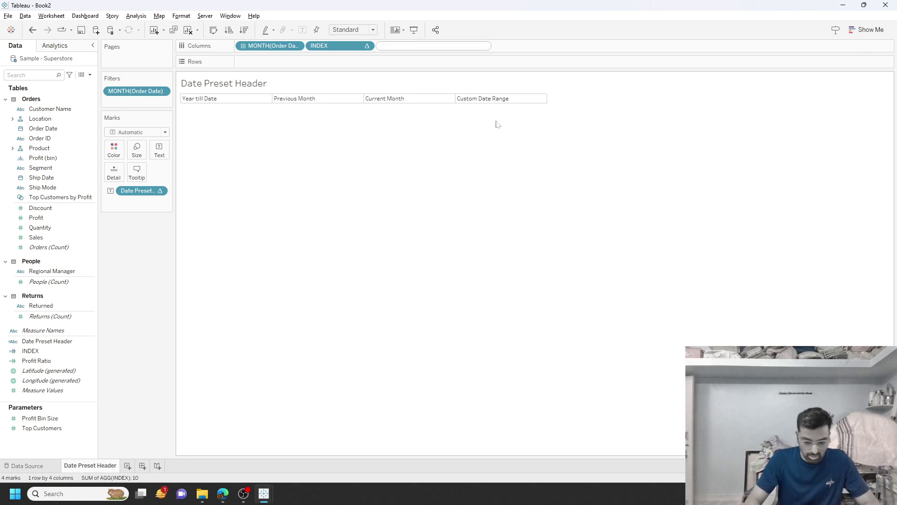
pyautogui.write('MIN(')
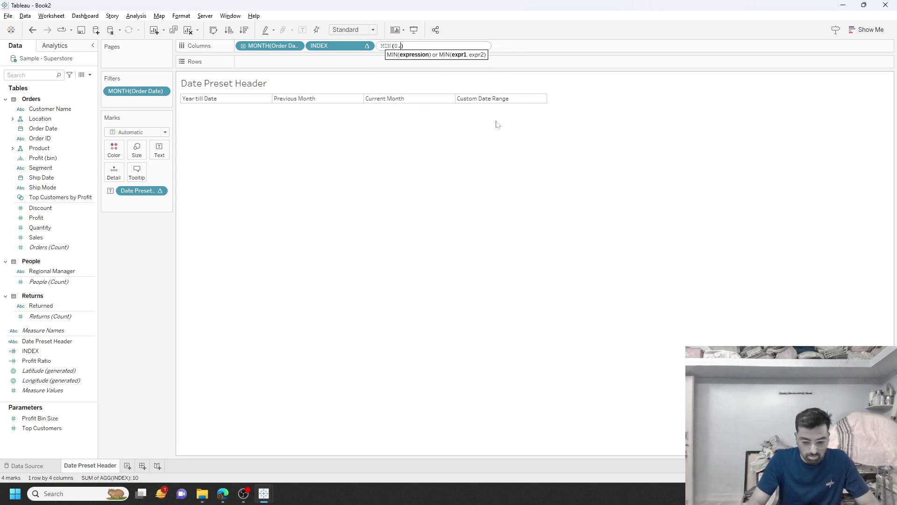
pyautogui.write('0.0')
pyautogui.press('Return')
# - Change the mark type of the preset header sheet to Bar
pyautogui.click(140, 132)
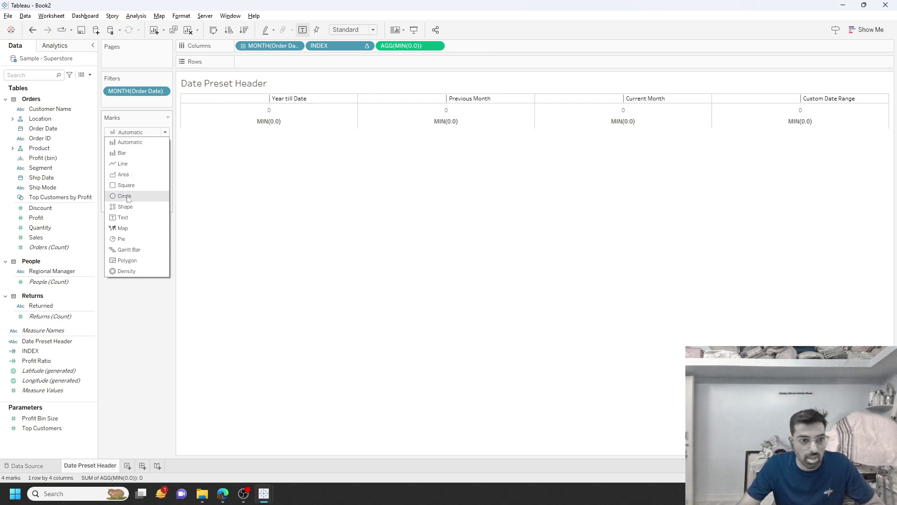
pyautogui.click(121, 153)
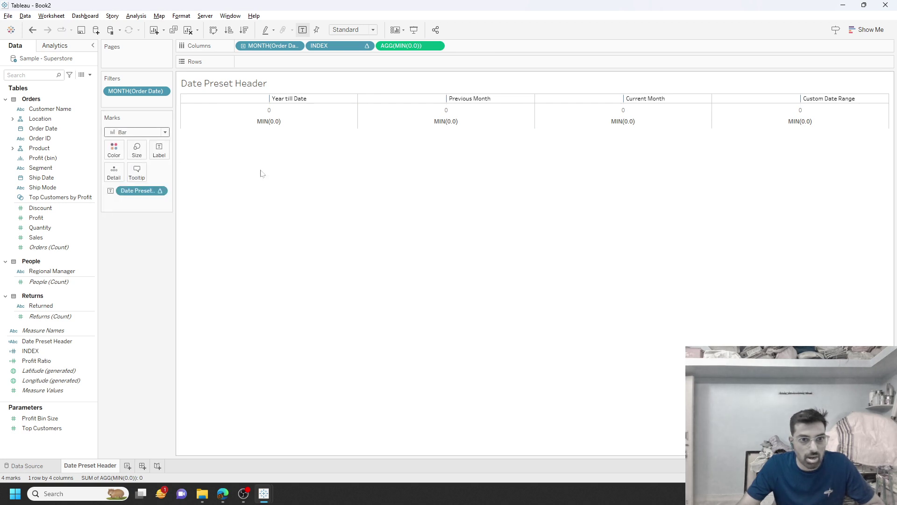
pyautogui.click(134, 133)
pyautogui.click(118, 152)
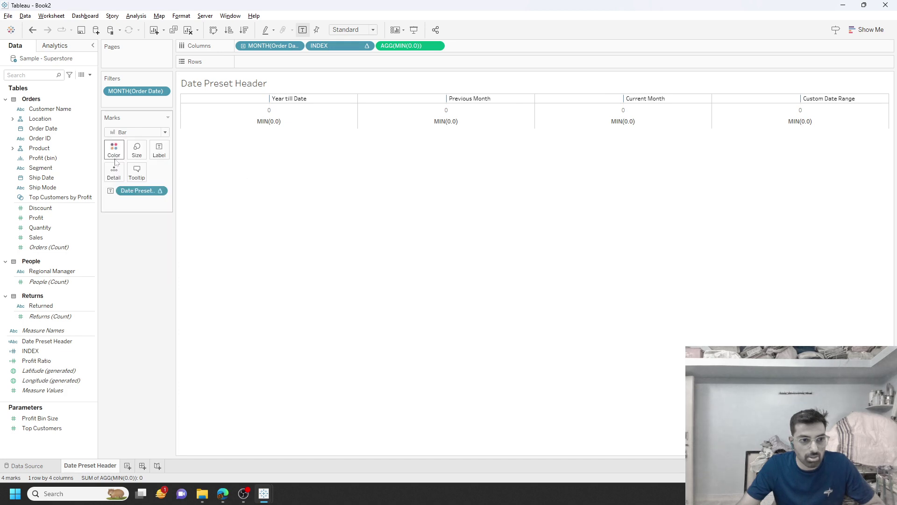
# - Set the bar size to its maximum and increase the height of the preset row
pyautogui.click(137, 149)
pyautogui.moveTo(199, 173); pyautogui.dragTo(213, 173)
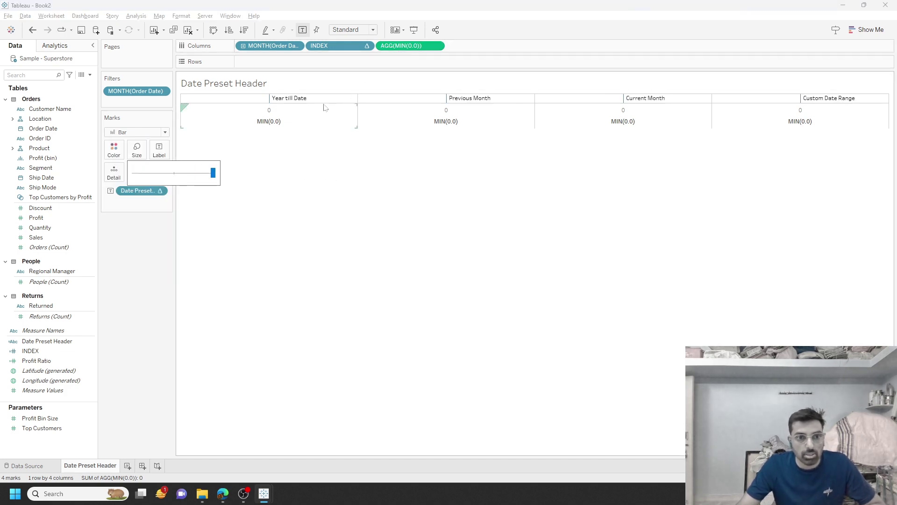
pyautogui.moveTo(324, 103); pyautogui.dragTo(323, 125)
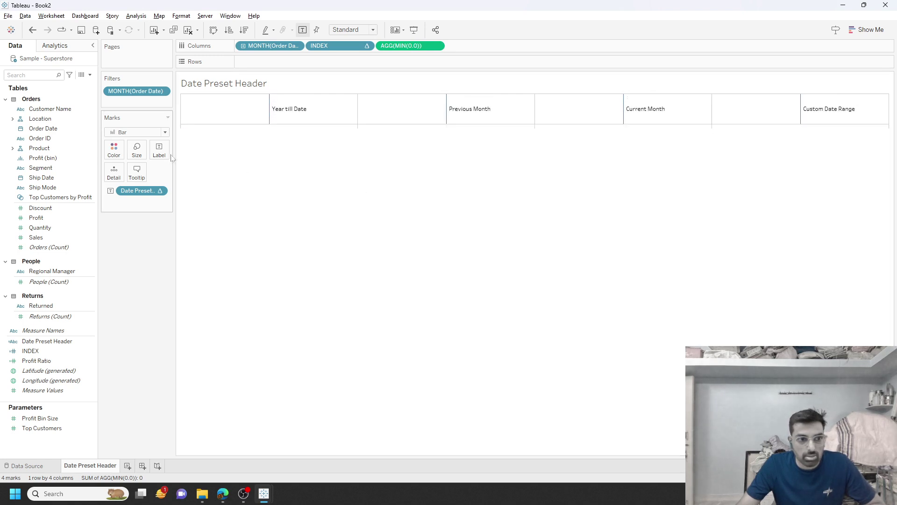
# - Change the mark type of the preset header sheet to Square
pyautogui.click(138, 133)
pyautogui.click(126, 185)
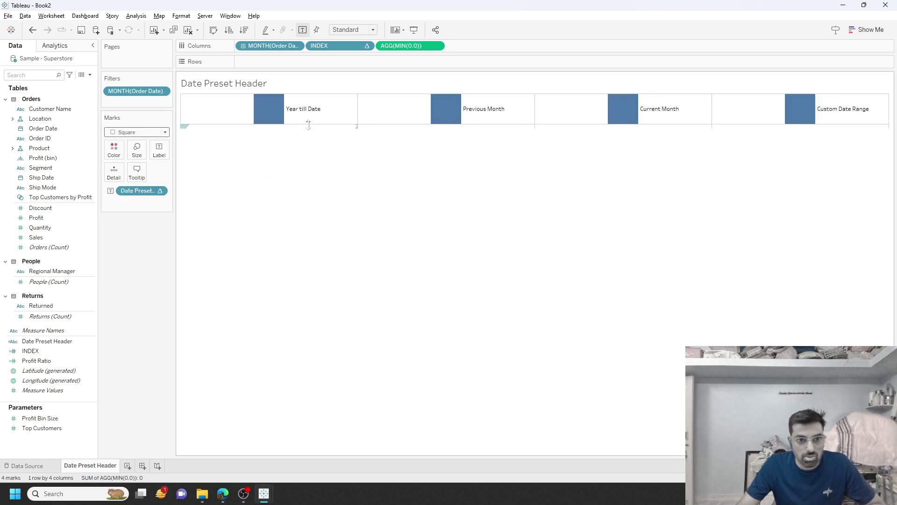
pyautogui.moveTo(410, 45); pyautogui.dragTo(479, 49)
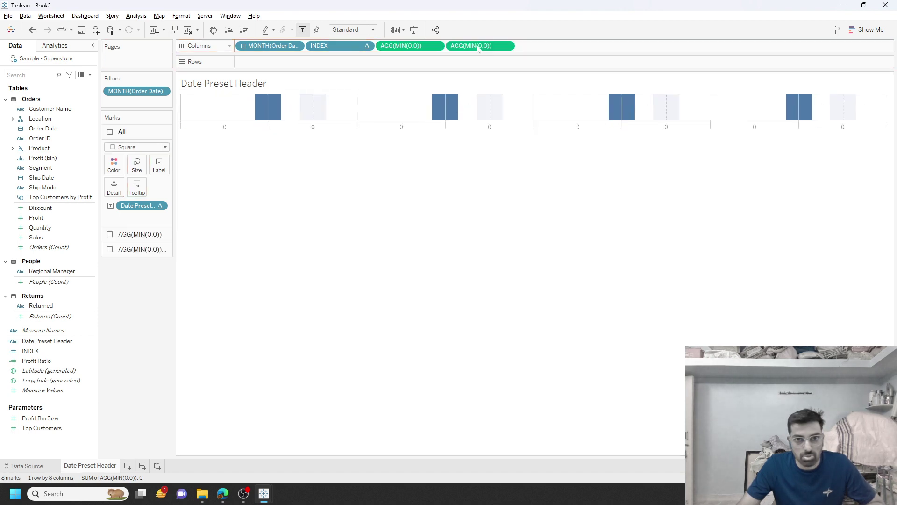
pyautogui.rightClick(478, 48)
pyautogui.click(497, 148)
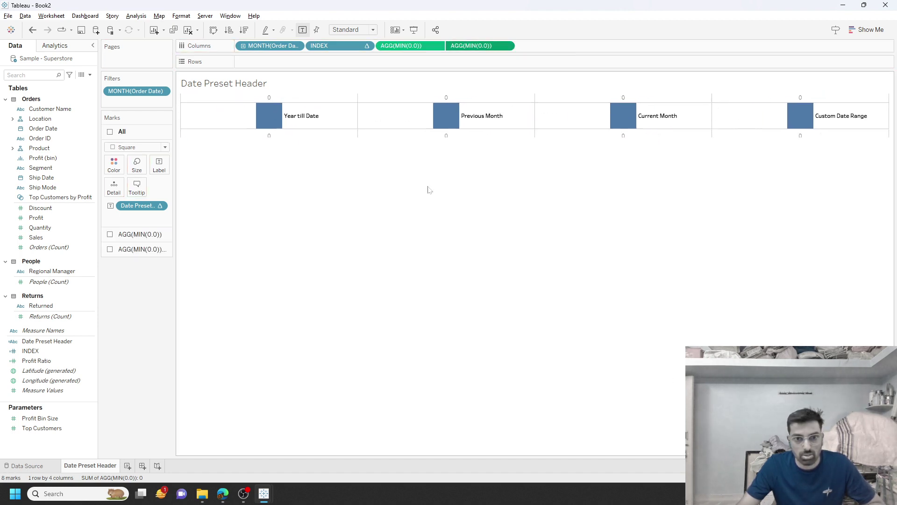
pyautogui.moveTo(479, 46); pyautogui.dragTo(286, 235)
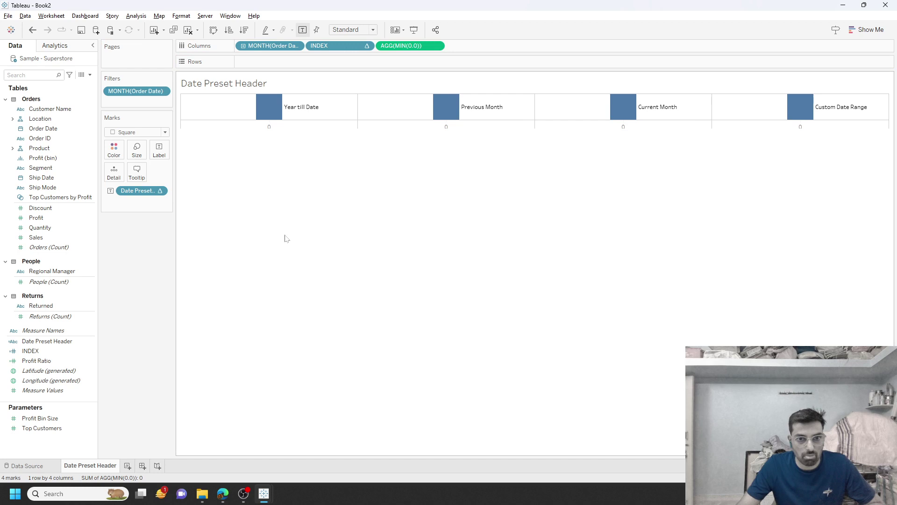
# - Set the square marks to their maximum size and align the preset labels to the middle center
pyautogui.click(136, 149)
pyautogui.moveTo(172, 173); pyautogui.dragTo(223, 178)
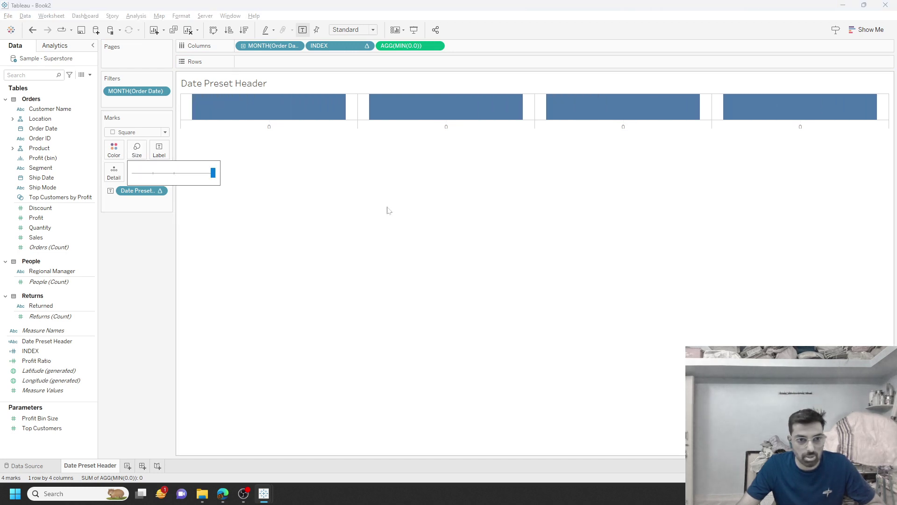
pyautogui.click(158, 149)
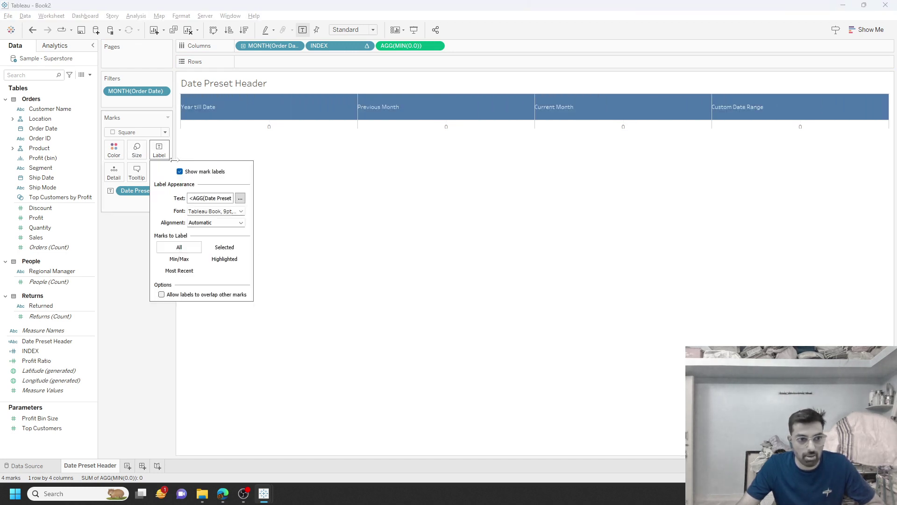
pyautogui.click(227, 223)
pyautogui.click(211, 259)
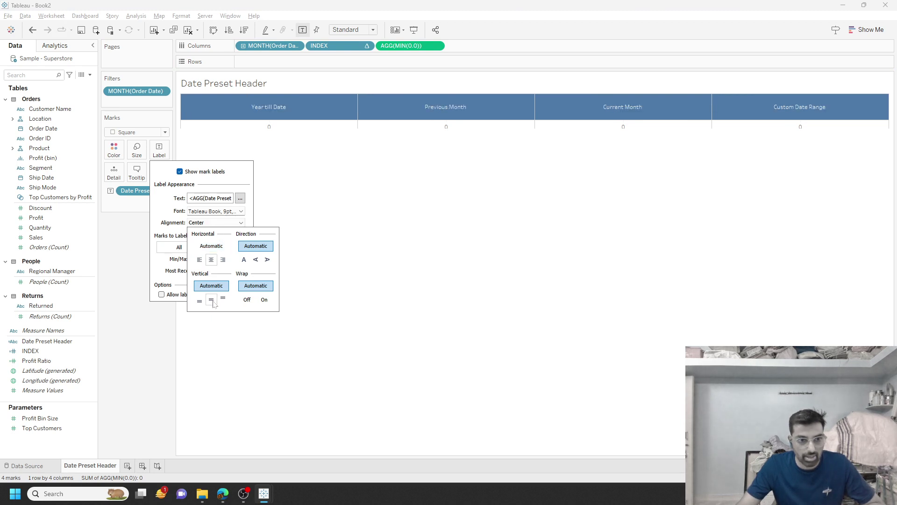
pyautogui.click(211, 299)
pyautogui.click(377, 260)
# - Hide the MIN(0.0) axis header below the preset row
pyautogui.rightClick(288, 128)
pyautogui.click(309, 185)
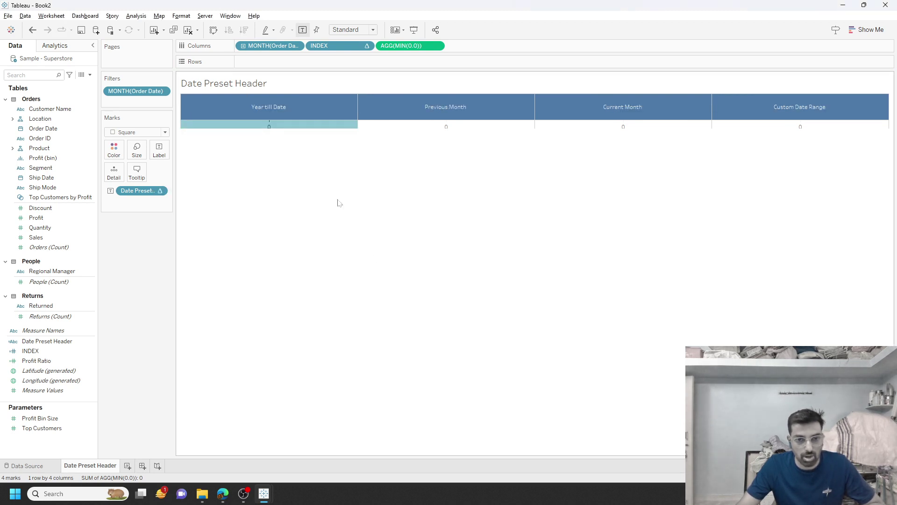
# - Format the preset label text as bold Century Gothic at size 14
pyautogui.click(161, 151)
pyautogui.click(240, 198)
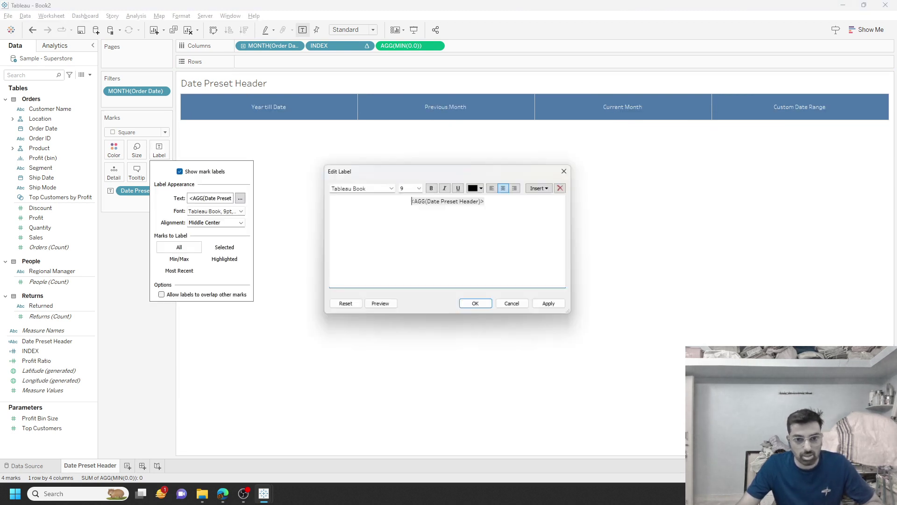
pyautogui.click(390, 187)
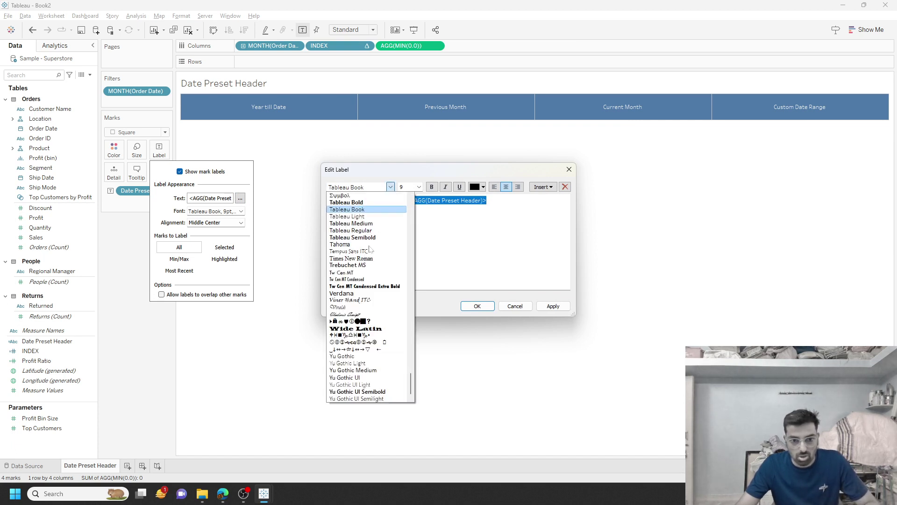
pyautogui.scroll(15, 369, 280)
pyautogui.click(350, 343)
pyautogui.click(419, 187)
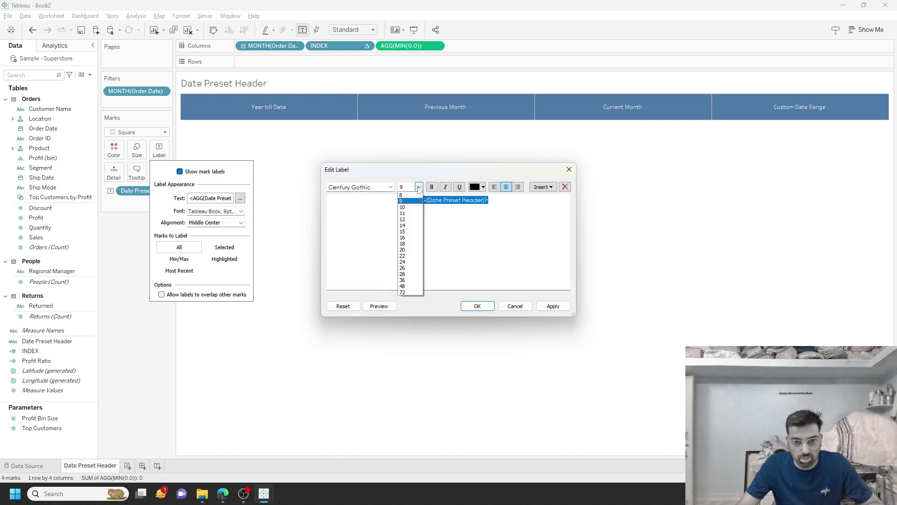
pyautogui.click(408, 231)
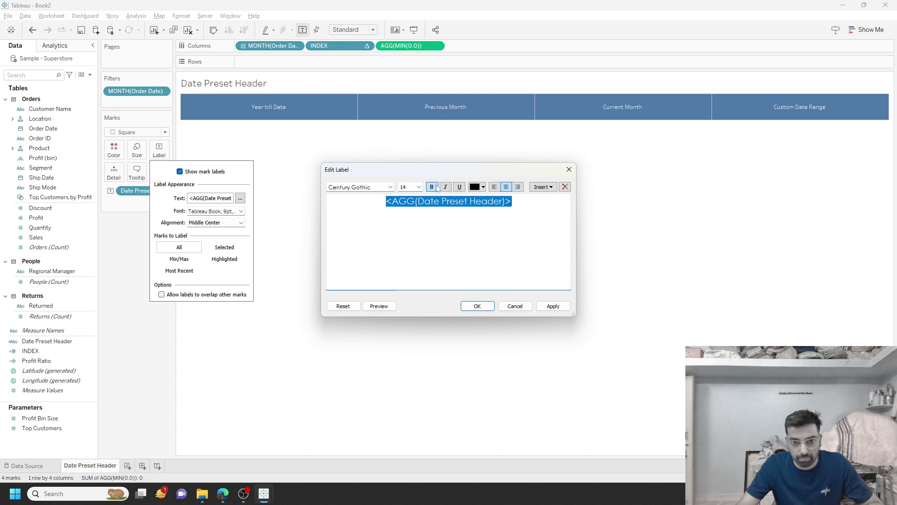
pyautogui.click(431, 187)
pyautogui.click(476, 306)
pyautogui.click(364, 260)
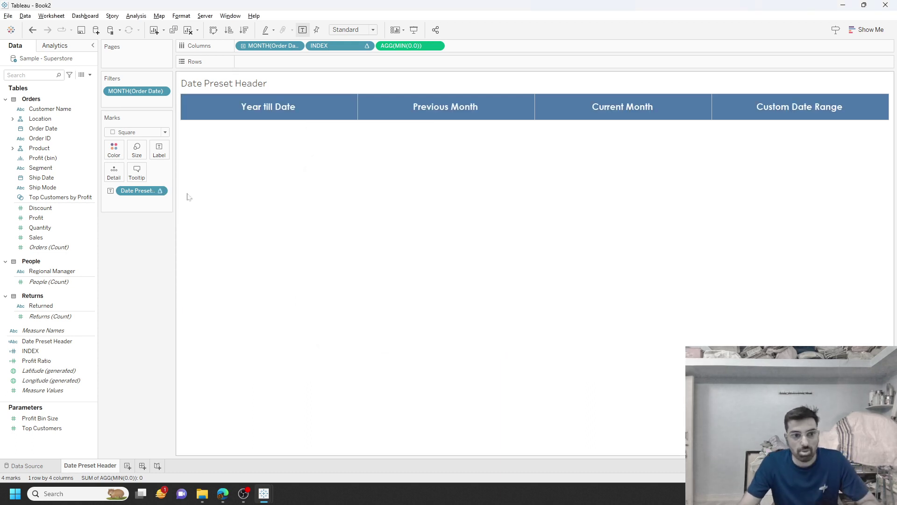
# - Turn off tooltips for the preset marks
pyautogui.click(137, 173)
pyautogui.click(329, 285)
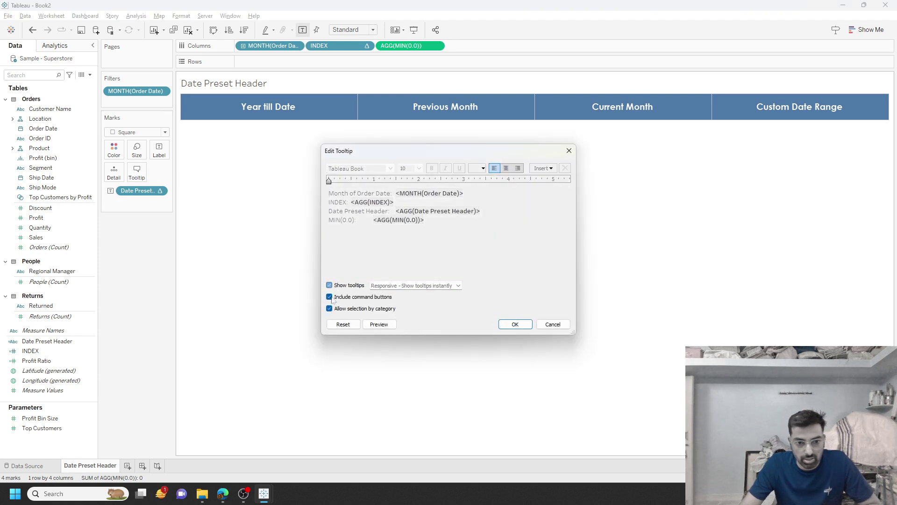
pyautogui.click(515, 324)
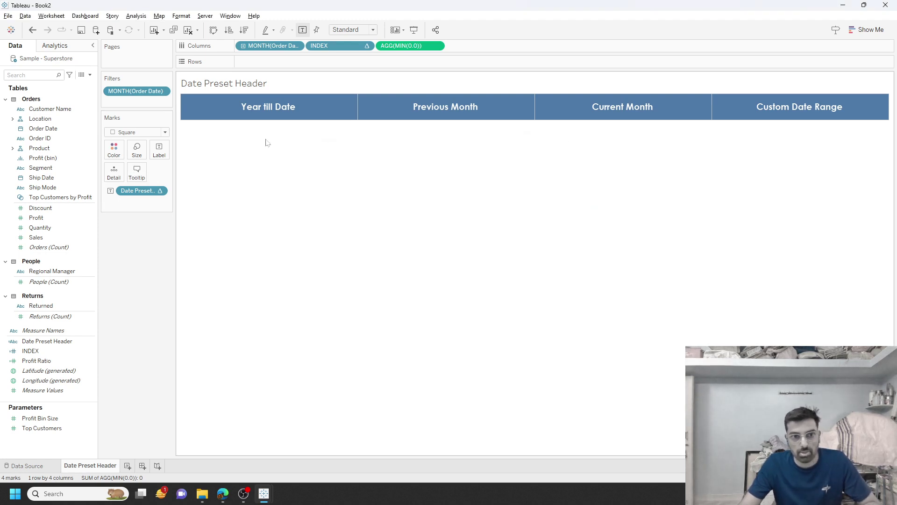
pyautogui.click(137, 152)
pyautogui.moveTo(214, 174); pyautogui.dragTo(249, 173)
pyautogui.click(472, 187)
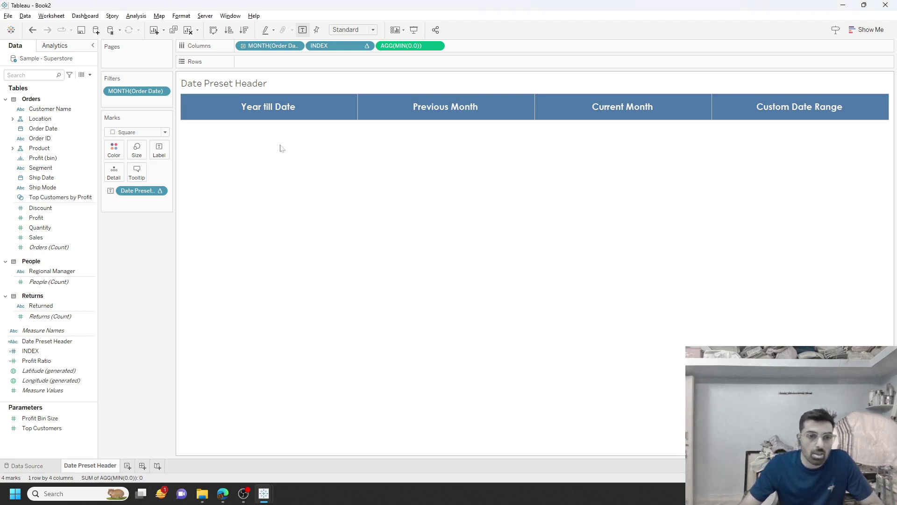
# - Select Year till Date, Previous Month and Custom Date Range in turn to check how the presets highlight, and clear the selection
pyautogui.click(283, 109)
pyautogui.click(467, 187)
pyautogui.click(496, 108)
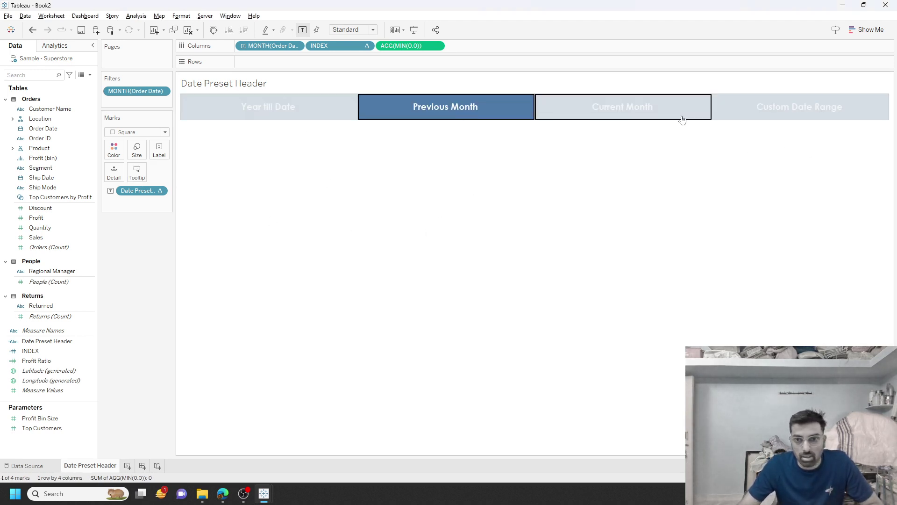
pyautogui.click(773, 111)
pyautogui.click(458, 253)
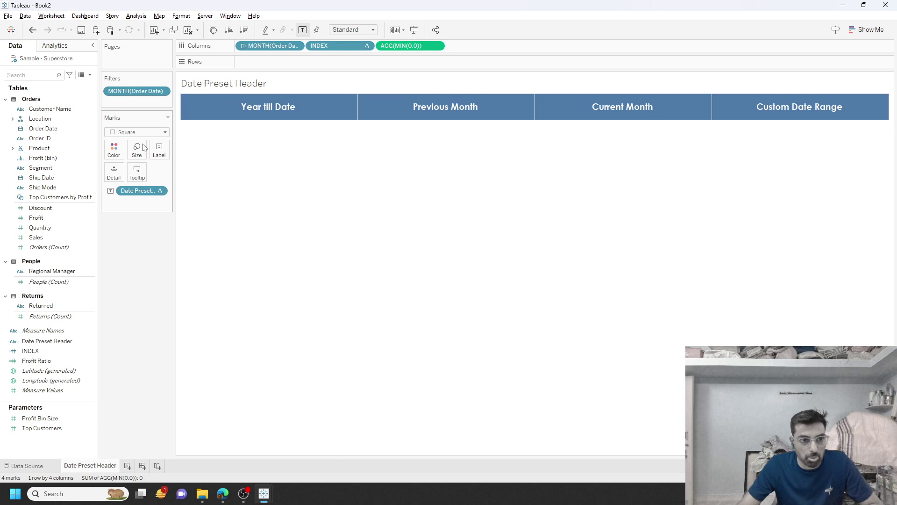
pyautogui.click(90, 75)
pyautogui.click(70, 95)
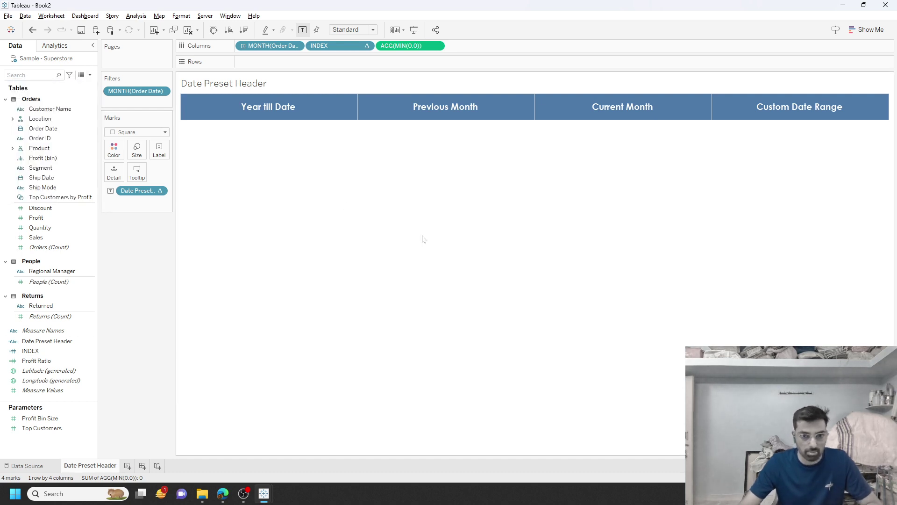
pyautogui.write('Preset Val')
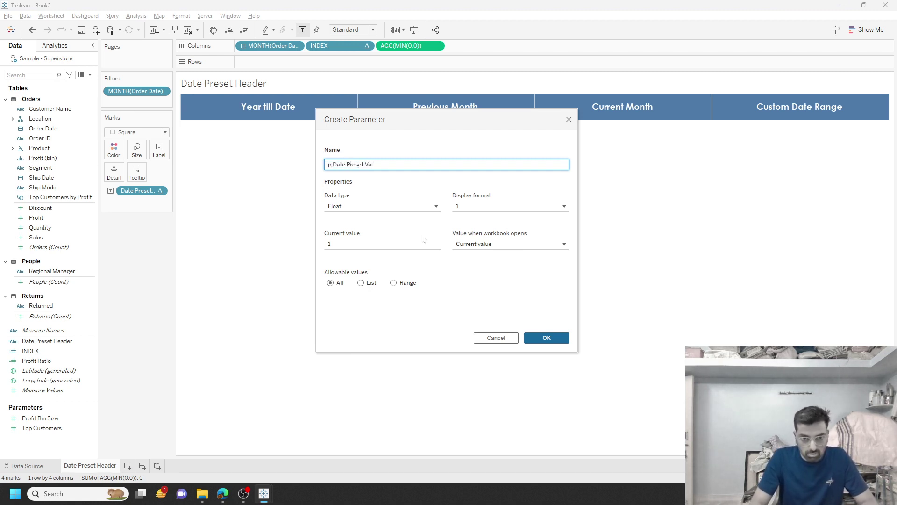
pyautogui.write(',Date Preset Value')
pyautogui.click(411, 207)
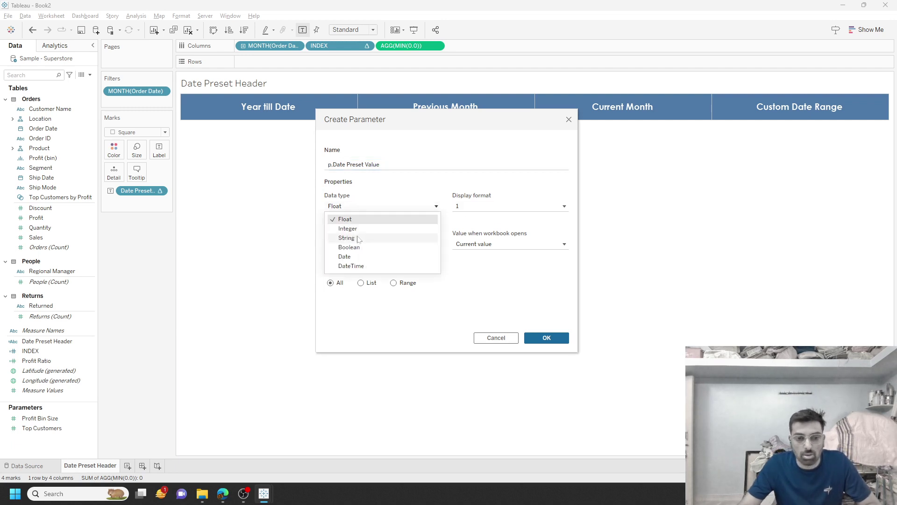
pyautogui.click(356, 236)
pyautogui.click(333, 243)
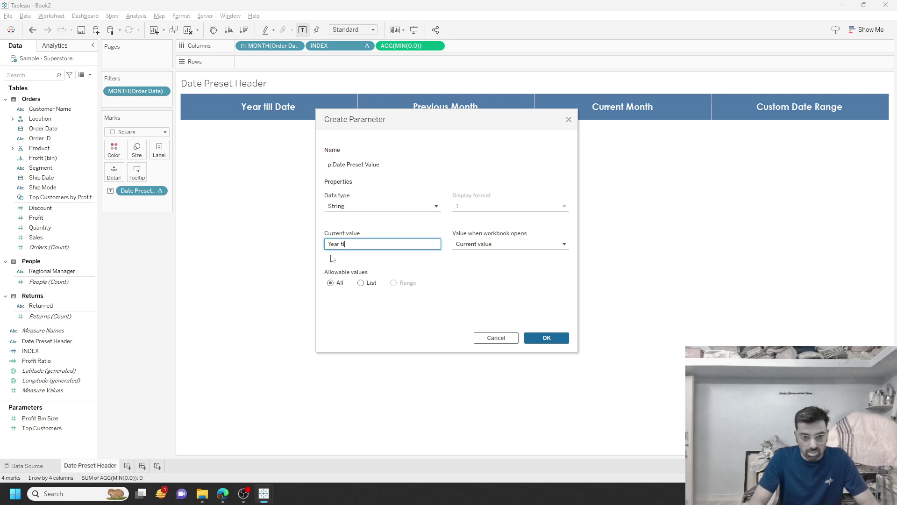
pyautogui.click(496, 338)
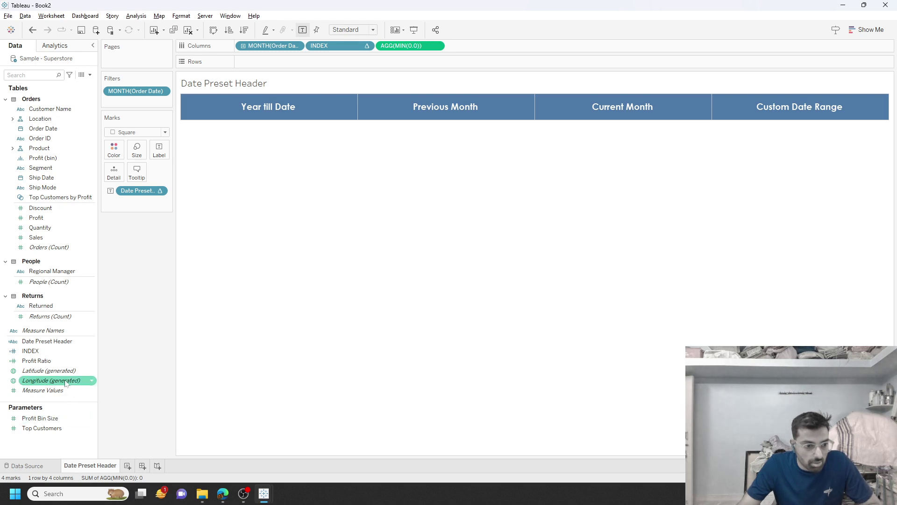
# - Create a String parameter named p.Date Preset Value with an empty current value and all values allowed, and show its control on the sheet
pyautogui.click(90, 75)
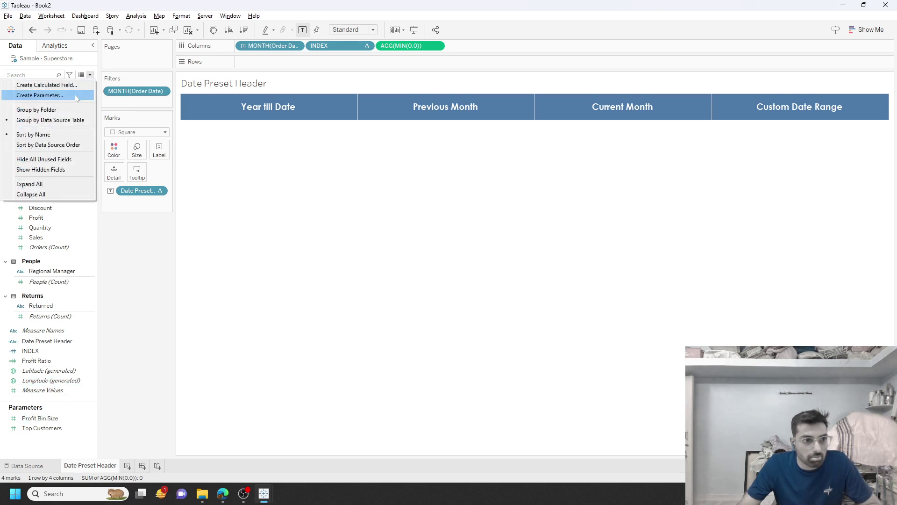
pyautogui.click(268, 154)
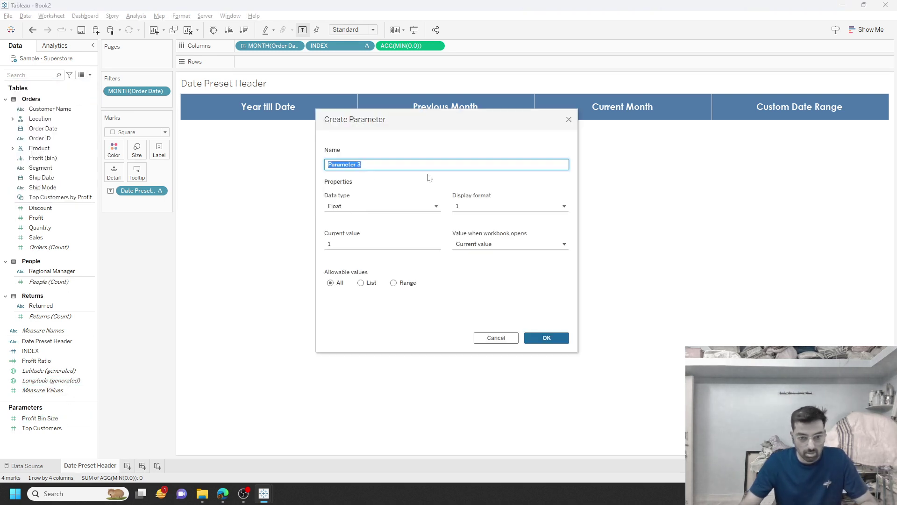
pyautogui.write('p.Date Preset Val')
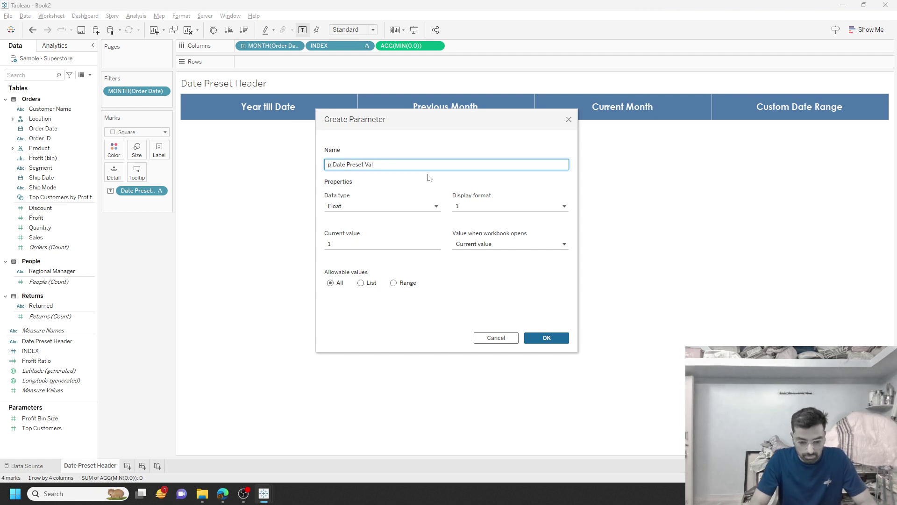
pyautogui.write('ue')
pyautogui.click(393, 208)
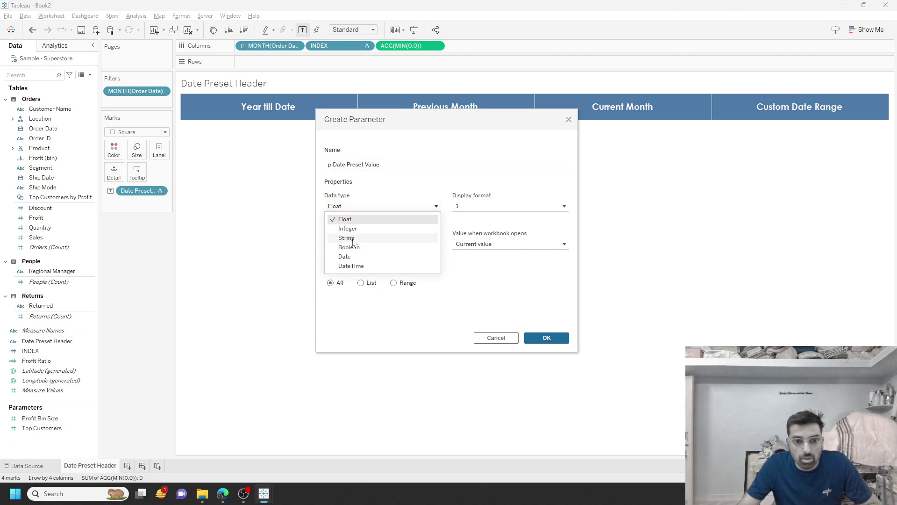
pyautogui.click(348, 236)
pyautogui.moveTo(345, 244); pyautogui.dragTo(301, 243)
pyautogui.press('BackSpace')
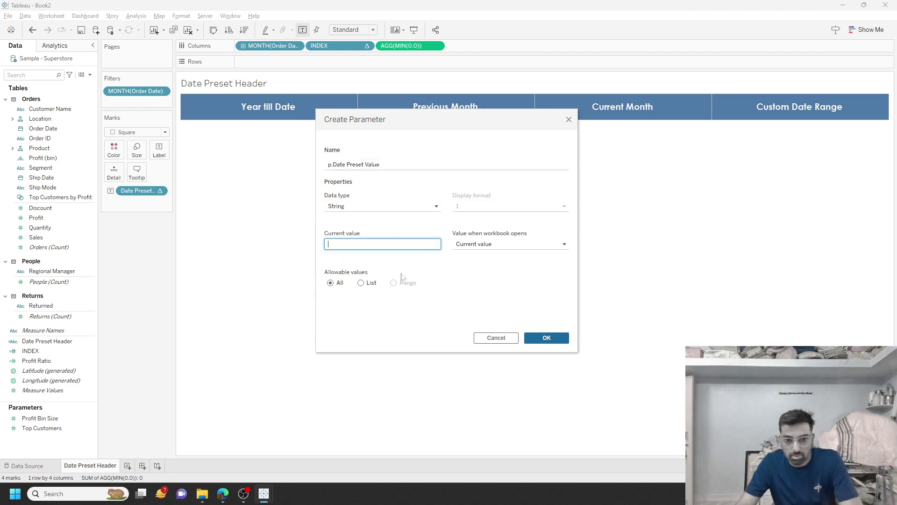
pyautogui.click(539, 340)
pyautogui.rightClick(55, 420)
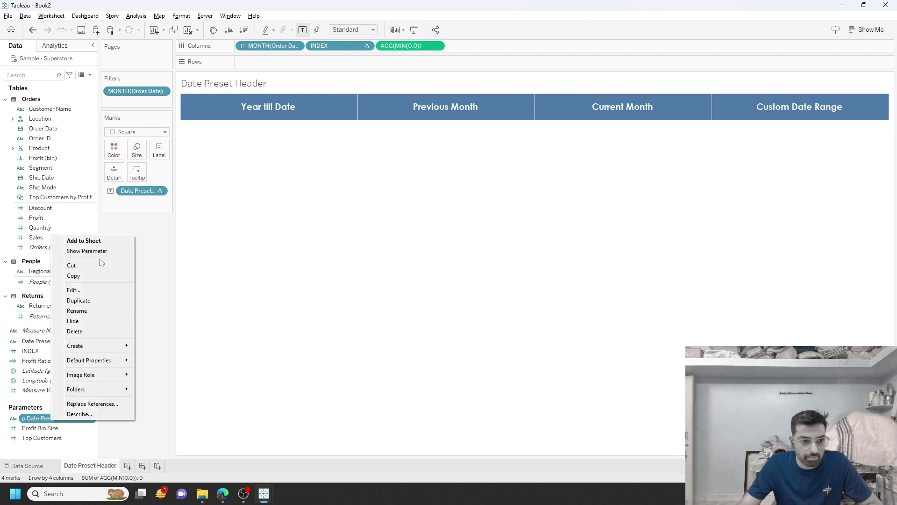
pyautogui.click(87, 249)
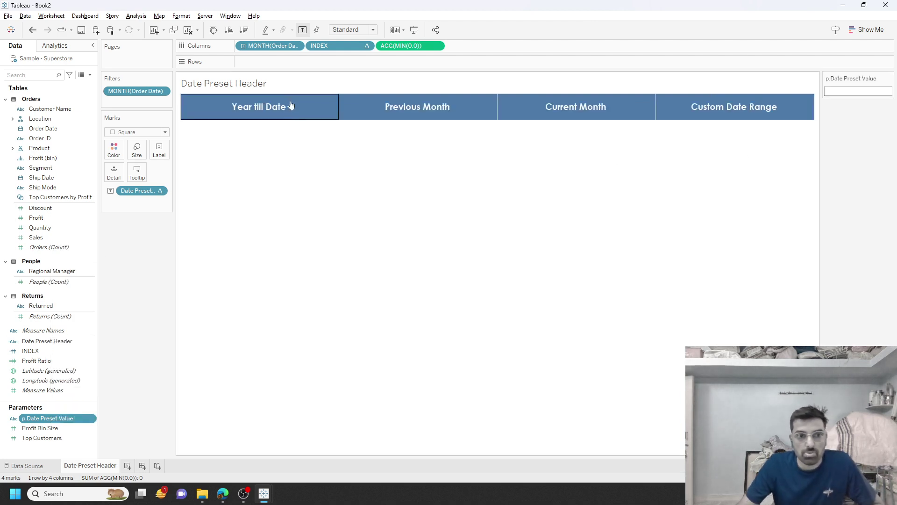
# - Select each of the four date presets in turn to compare the selection with the displayed parameter value
pyautogui.click(290, 107)
pyautogui.click(521, 124)
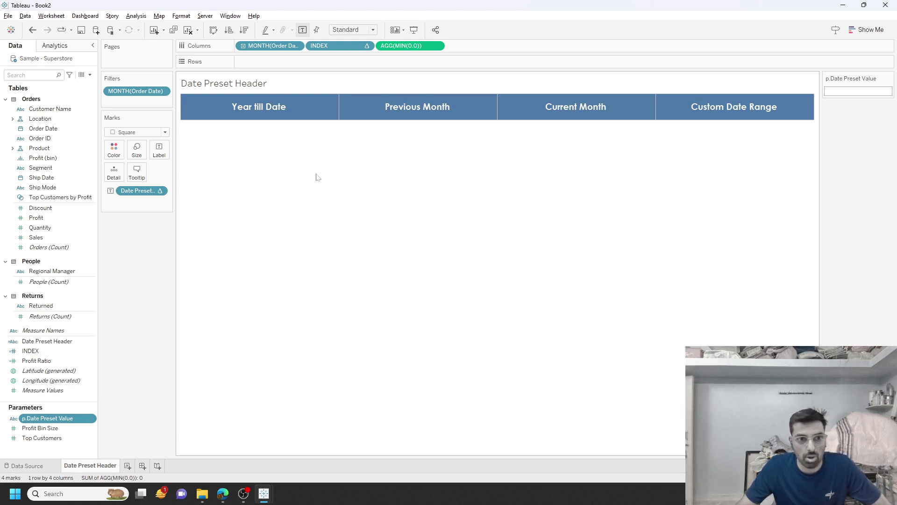
pyautogui.click(280, 113)
pyautogui.click(426, 114)
pyautogui.click(535, 110)
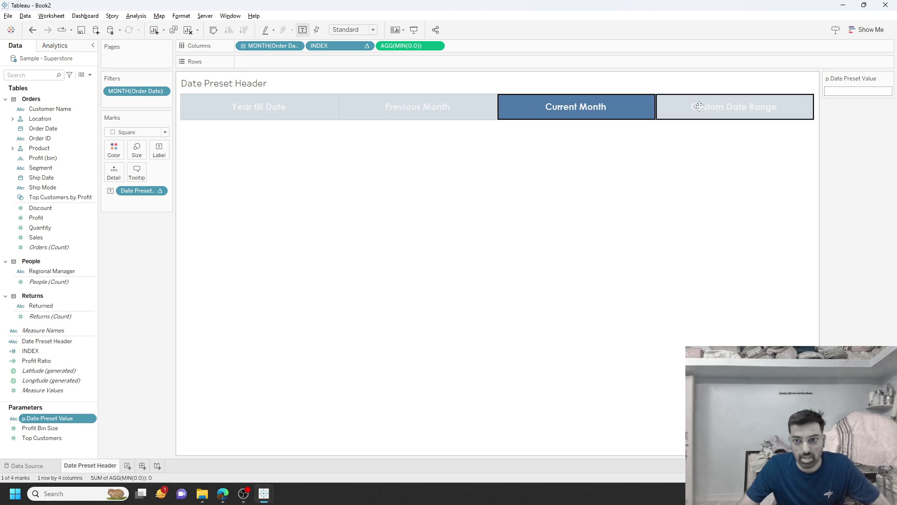
pyautogui.click(699, 107)
pyautogui.click(299, 117)
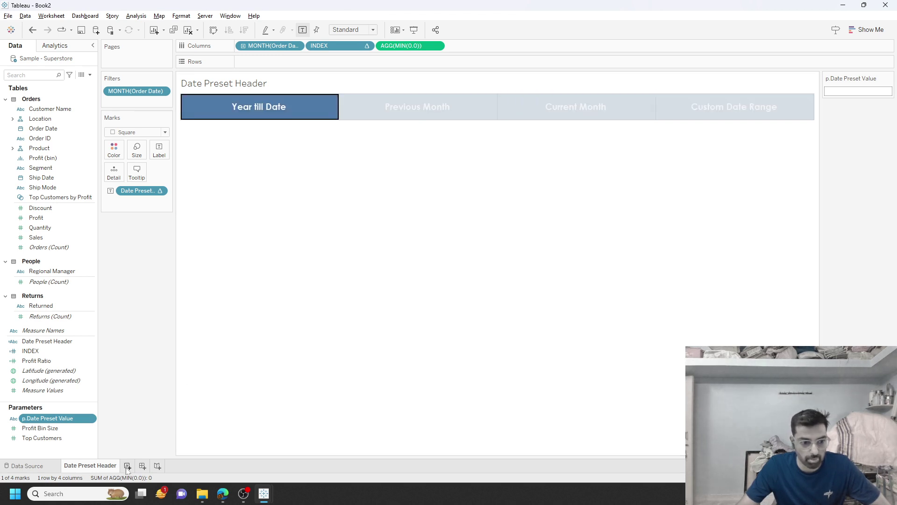
# - Create a new worksheet and add Order Date to the rows as a continuous Day value
pyautogui.click(127, 466)
pyautogui.moveTo(43, 128); pyautogui.dragTo(269, 63)
pyautogui.rightClick(270, 64)
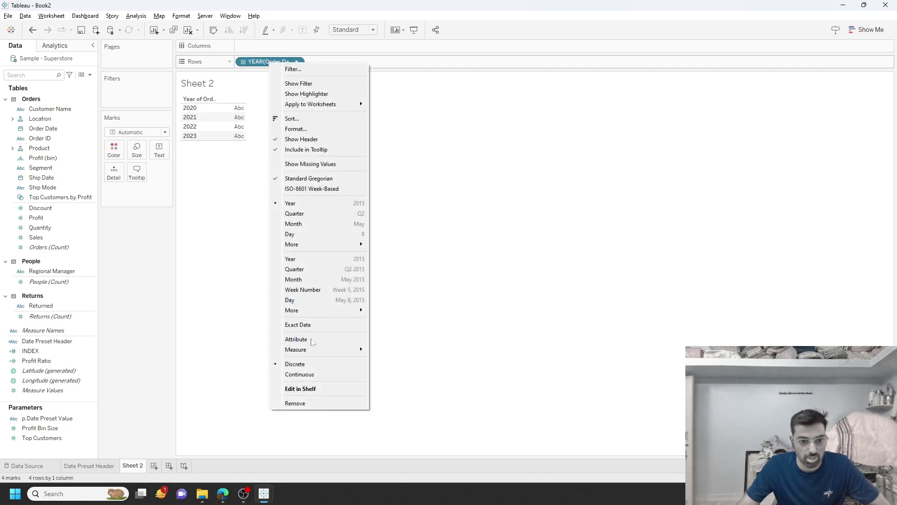
pyautogui.click(294, 299)
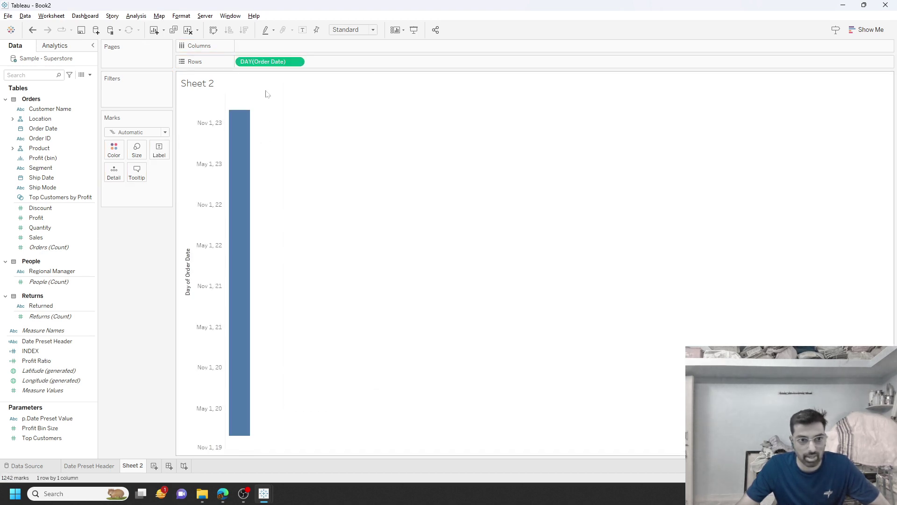
# - Convert the Order Date day field on the rows to discrete and look through the listed dates
pyautogui.rightClick(265, 62)
pyautogui.click(309, 349)
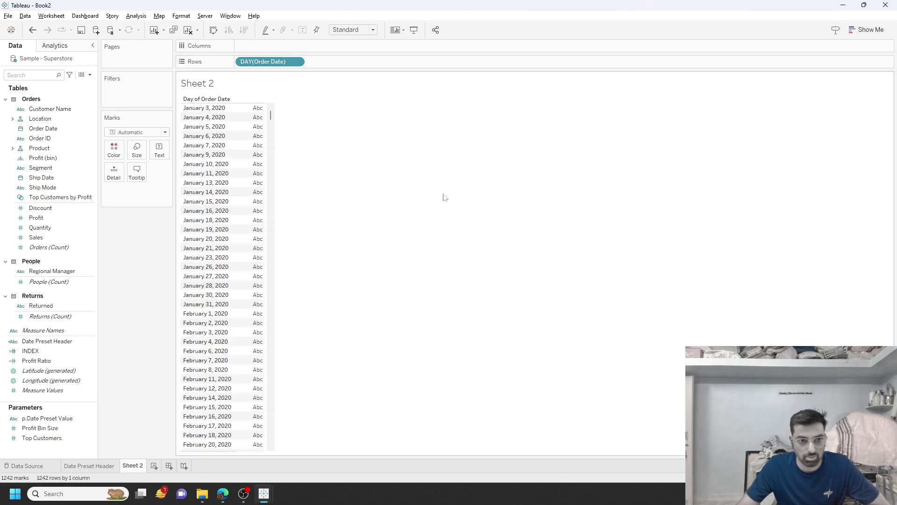
pyautogui.moveTo(272, 117); pyautogui.dragTo(285, 98)
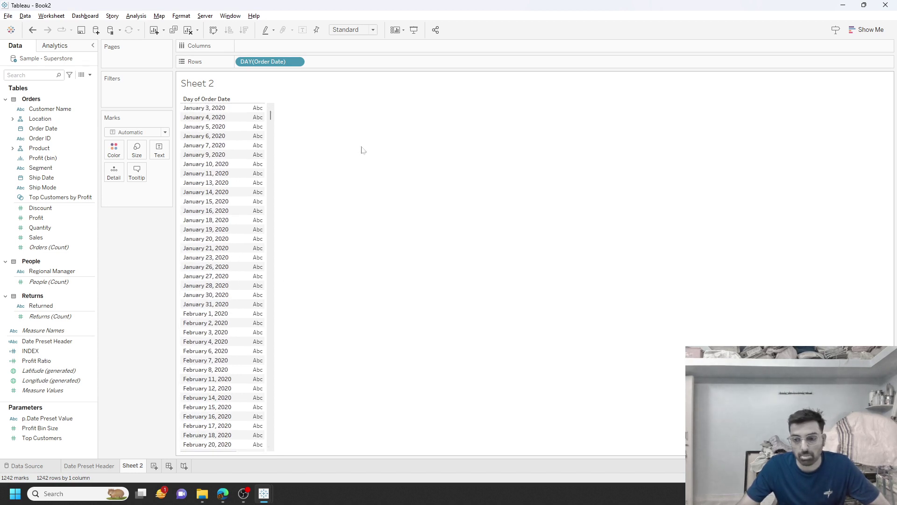
pyautogui.click(87, 466)
pyautogui.click(135, 466)
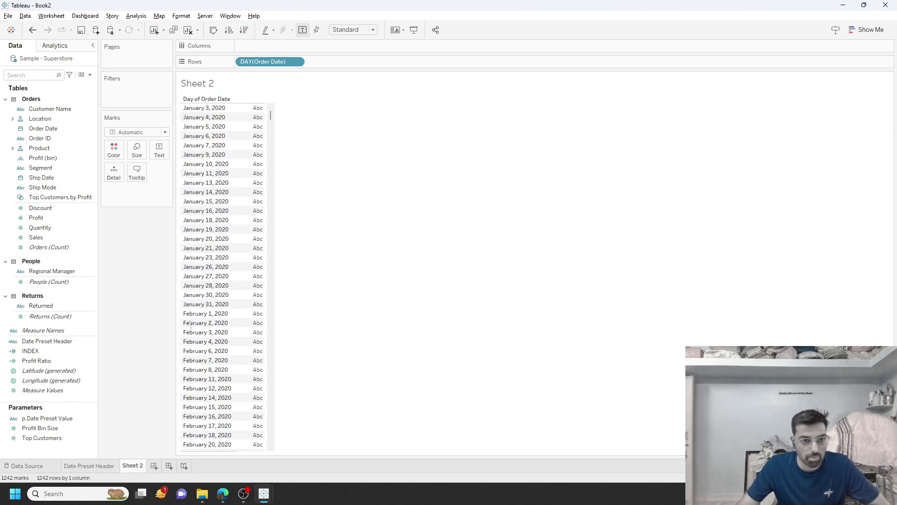
pyautogui.scroll(-10, 276, 114)
pyautogui.scroll(10, 285, 111)
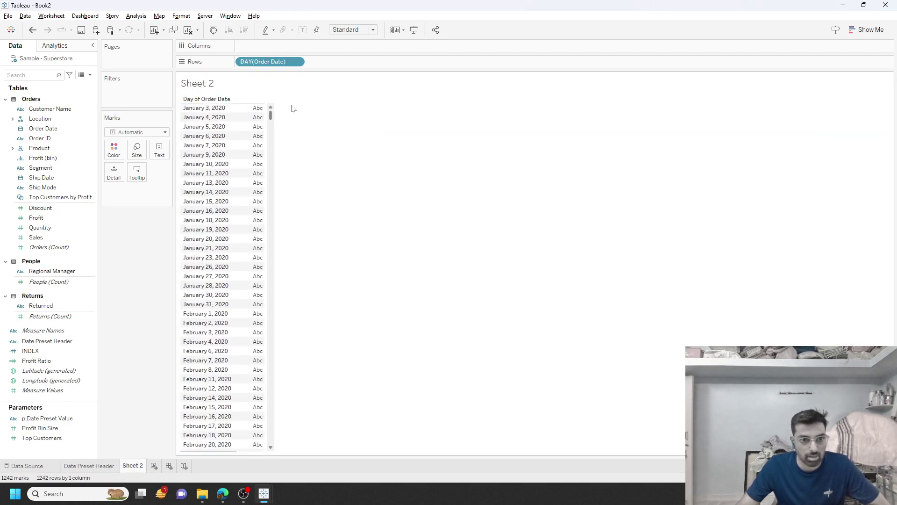
# - Create a calculated field named Year till Date
pyautogui.click(90, 75)
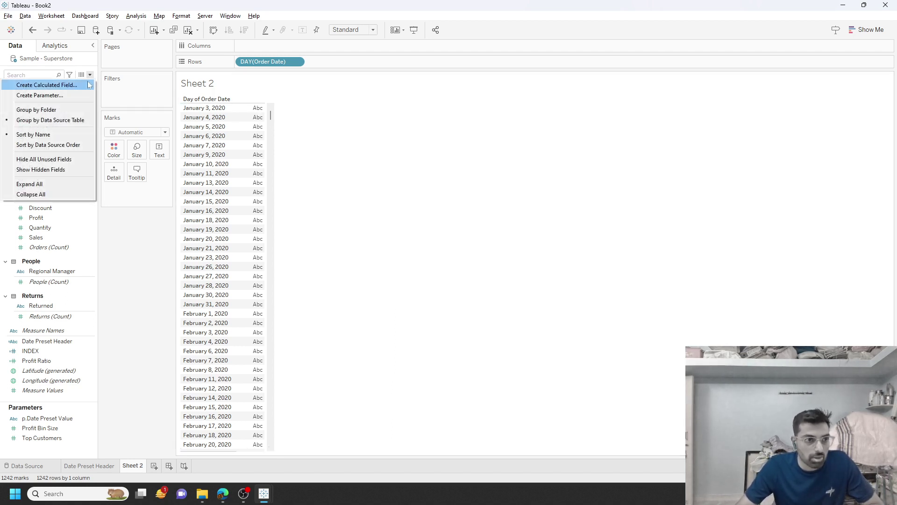
pyautogui.click(89, 84)
pyautogui.write('Year till')
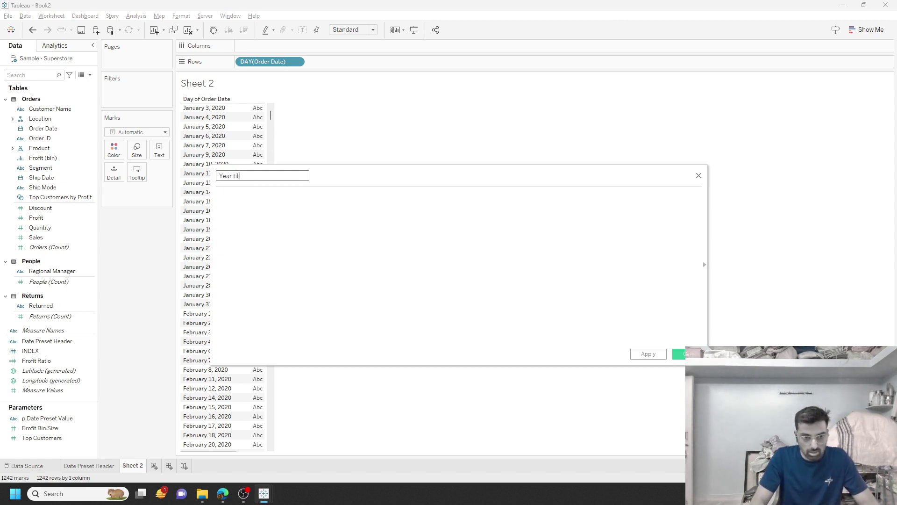
pyautogui.write(' Date')
pyautogui.press('Tab')
# - Enter the Year till Date condition IF YEAR([Order Date]) = YEAR({MAX([Order Date])})
pyautogui.write('i')
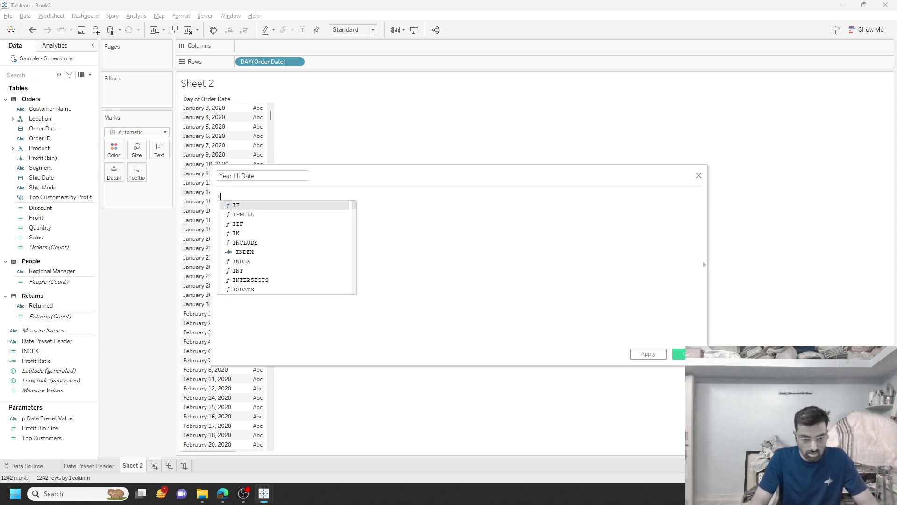
pyautogui.press('BackSpace')
pyautogui.write('IF')
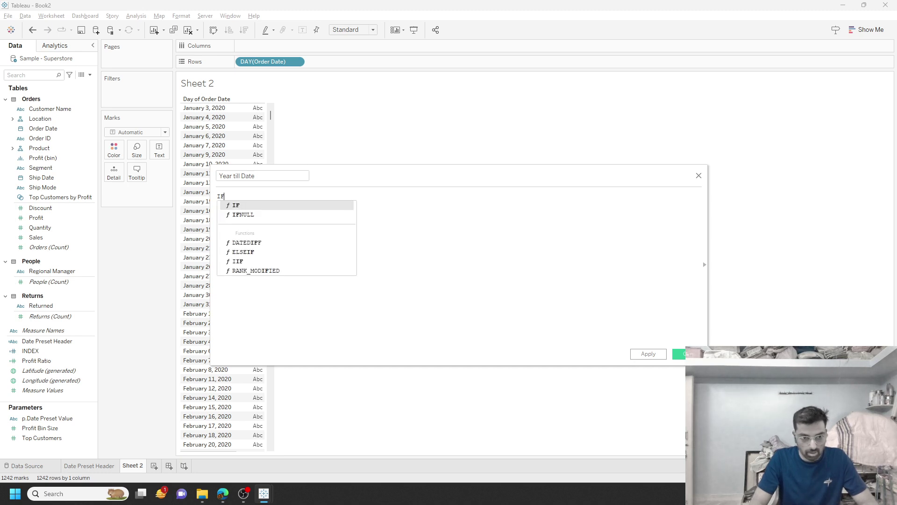
pyautogui.write(' YEAR([Order')
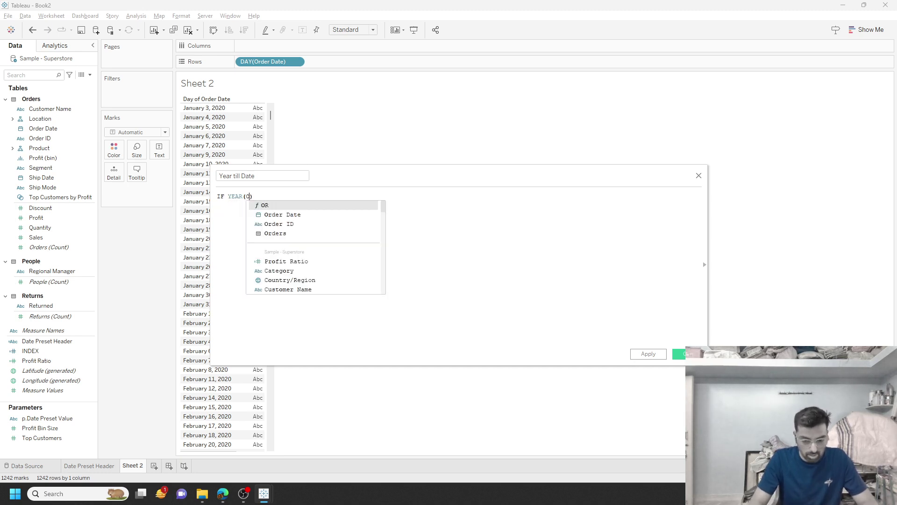
pyautogui.press('Return')
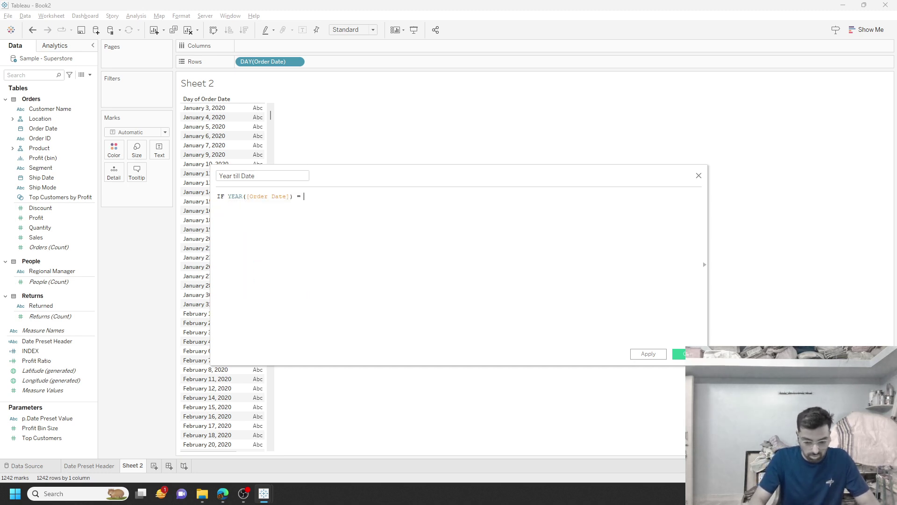
pyautogui.write('= YEAR(')
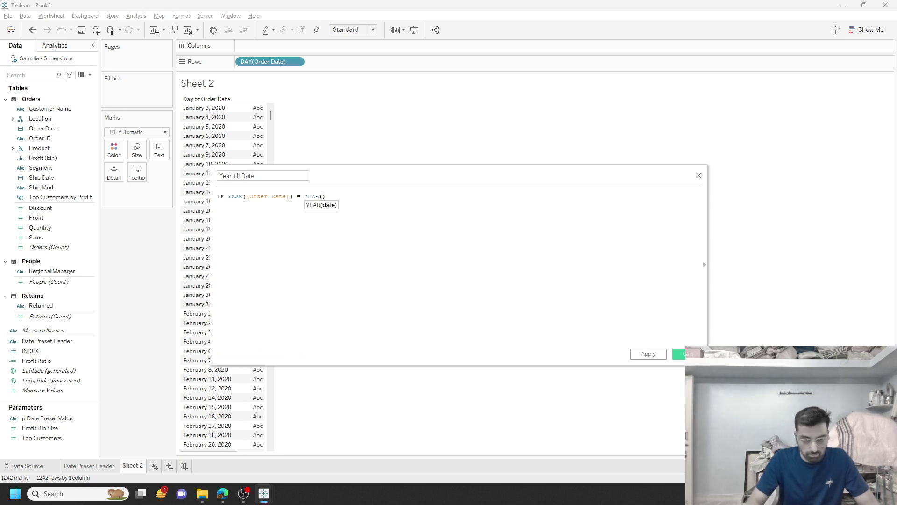
pyautogui.keyDown('ctrl'); pyautogui.scroll(3, 322, 197); pyautogui.keyUp('ctrl')
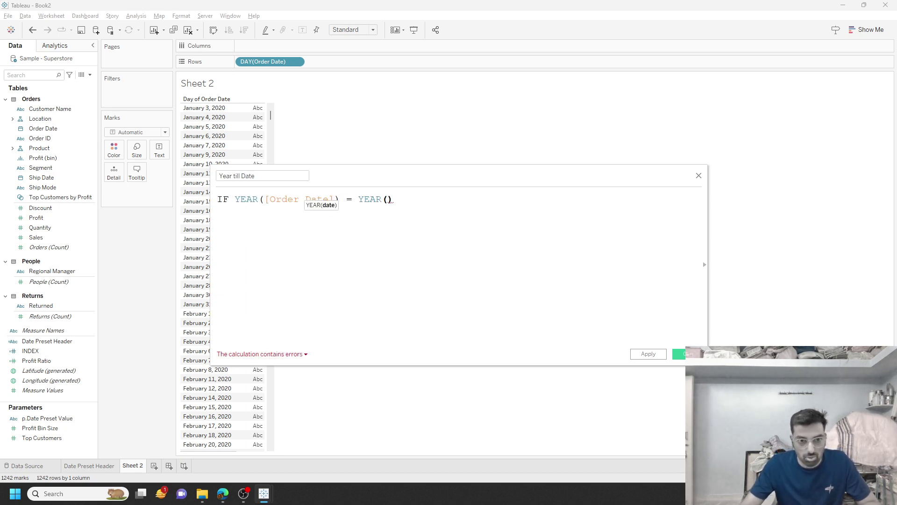
pyautogui.moveTo(474, 177); pyautogui.dragTo(564, 165)
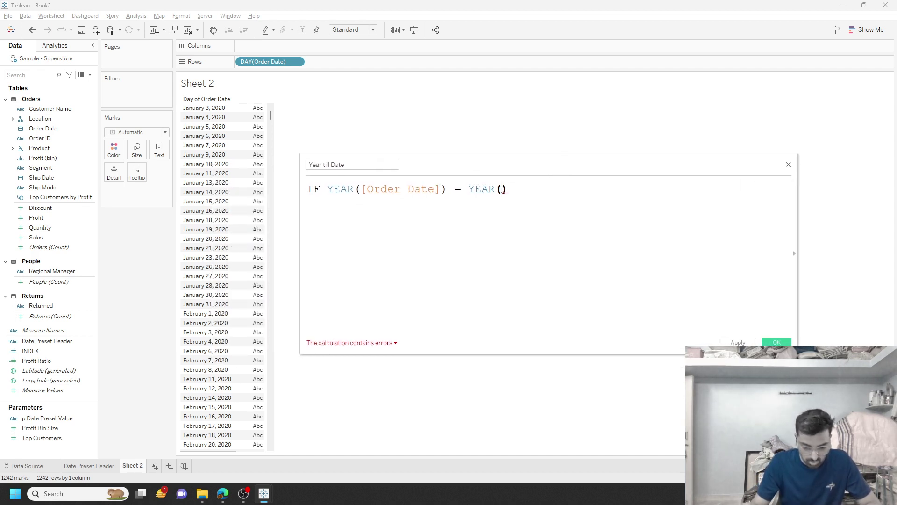
pyautogui.write('{MA')
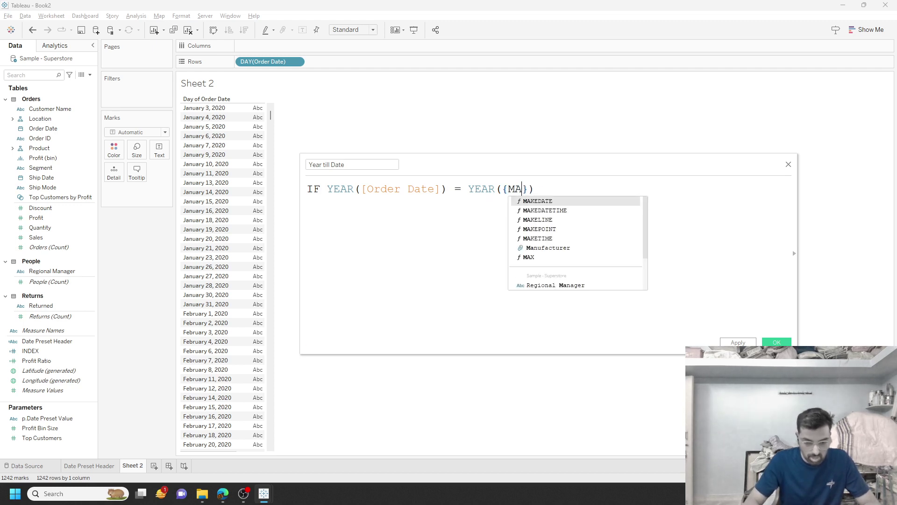
pyautogui.write('X([Ord')
pyautogui.press('Return')
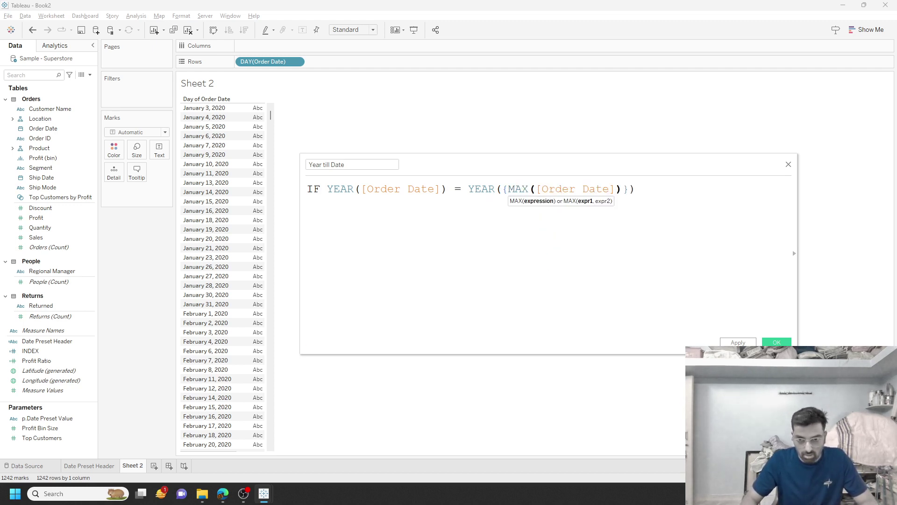
# - Complete the Year till Date formula with THEN TRUE, ELSE FALSE and END on separate lines, and save the field
pyautogui.press('End')
pyautogui.write('THEN TRUE')
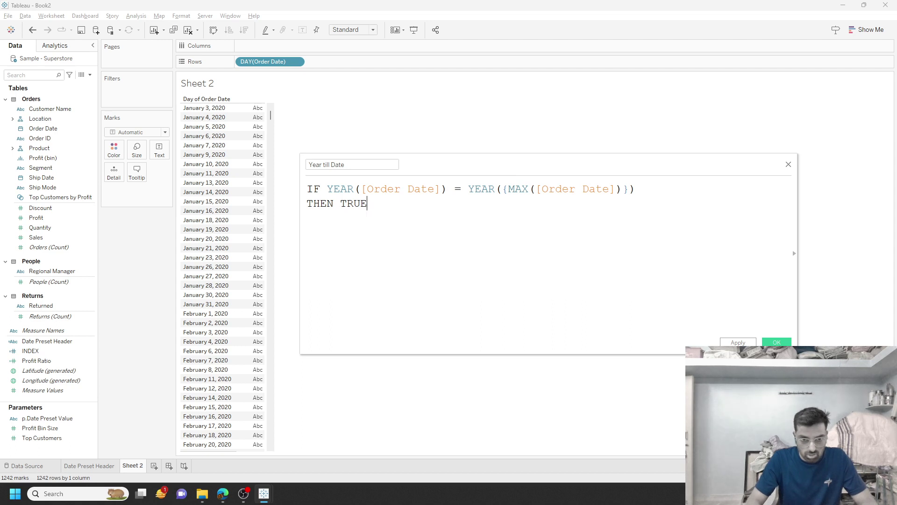
pyautogui.press('Return')
pyautogui.write('ELSE FALSE')
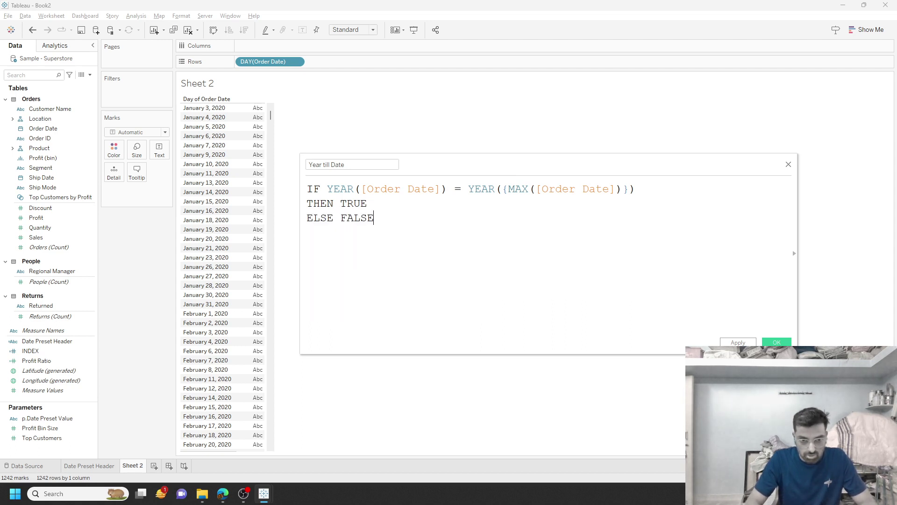
pyautogui.press('Return')
pyautogui.write('EN')
pyautogui.press('Return')
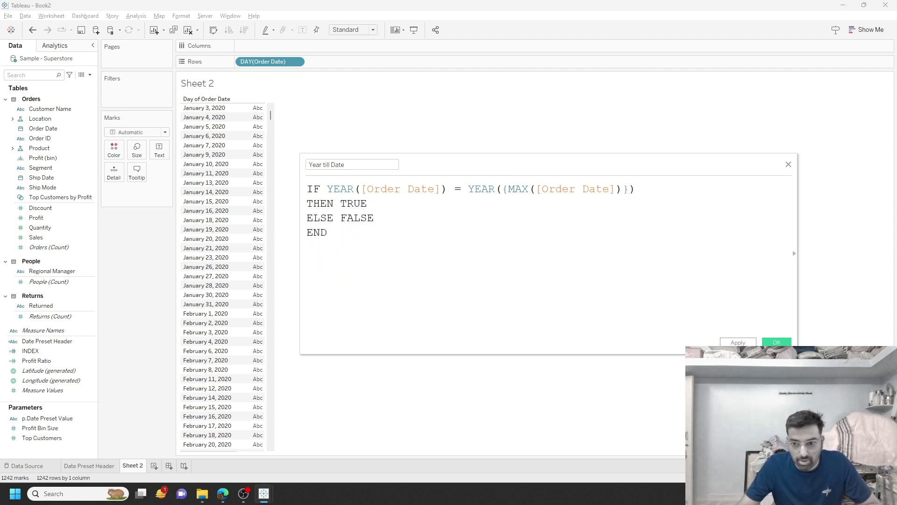
pyautogui.click(776, 342)
# - Filter the sheet by Year till Date set to True to check the listed dates, and remove the filter
pyautogui.moveTo(45, 207); pyautogui.dragTo(155, 99)
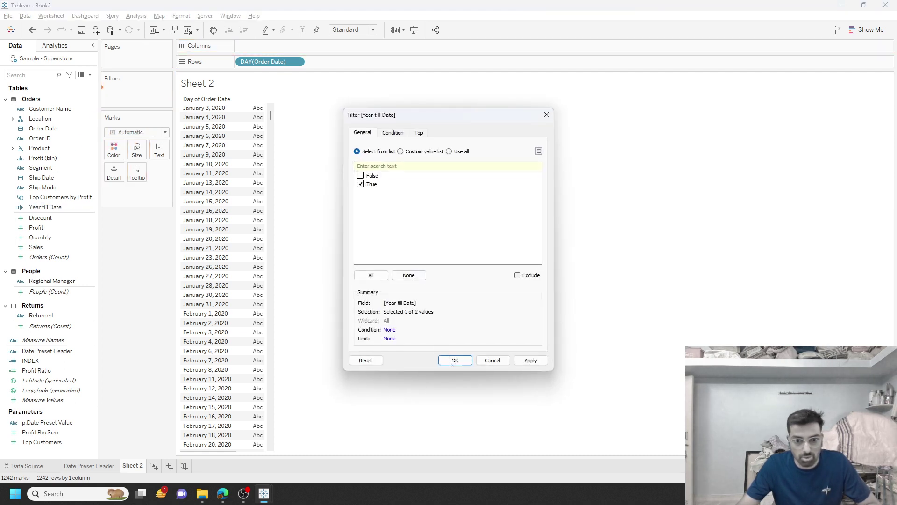
pyautogui.click(452, 361)
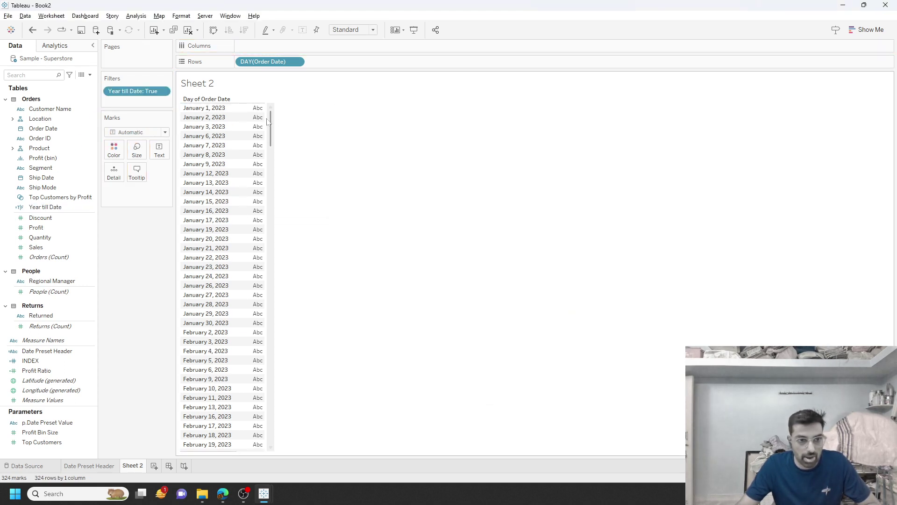
pyautogui.moveTo(271, 131); pyautogui.dragTo(293, 76)
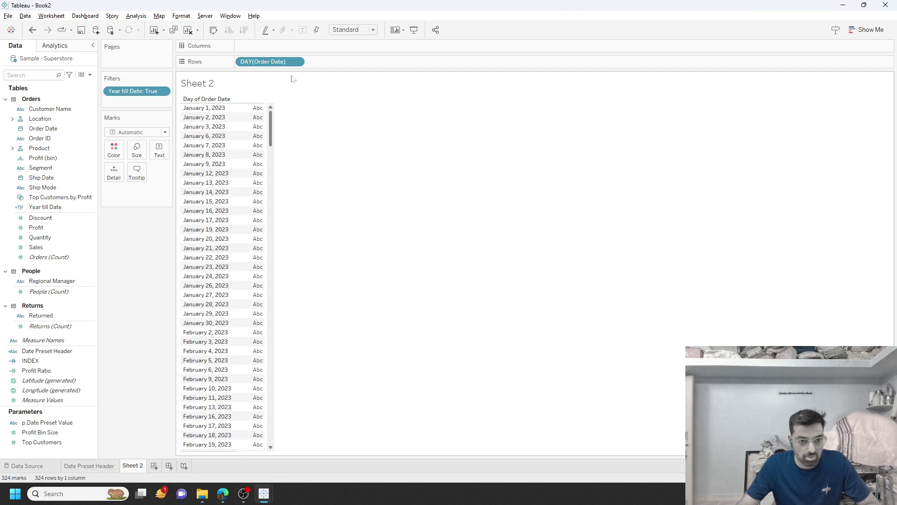
pyautogui.moveTo(135, 91); pyautogui.dragTo(125, 309)
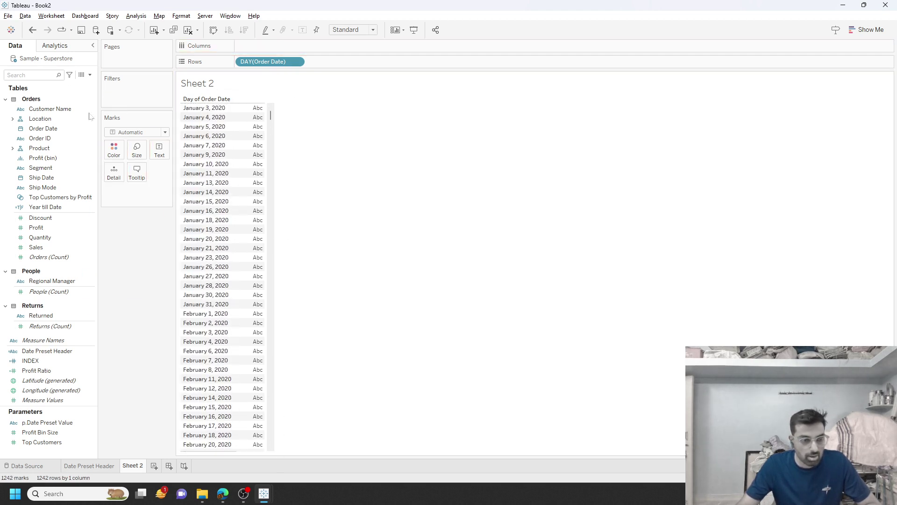
# - Create a calculated field named Previous Month
pyautogui.click(90, 75)
pyautogui.click(51, 83)
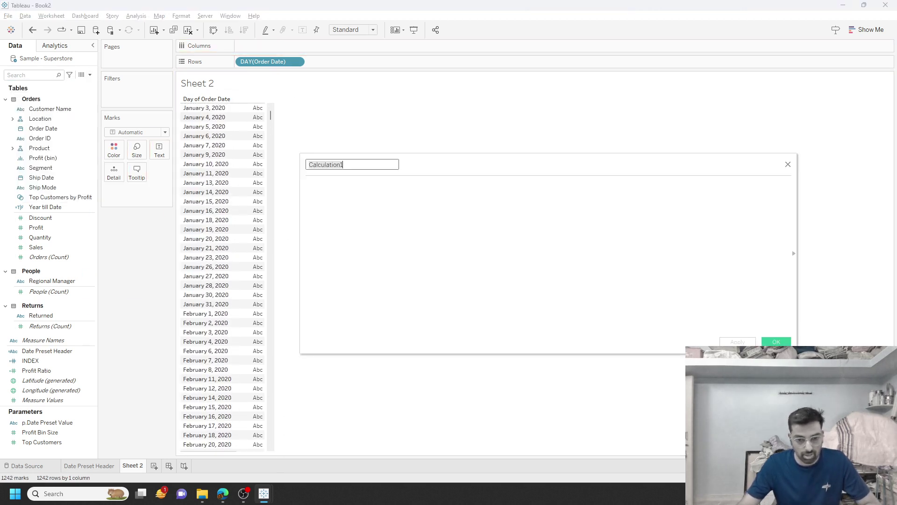
pyautogui.write('Previou')
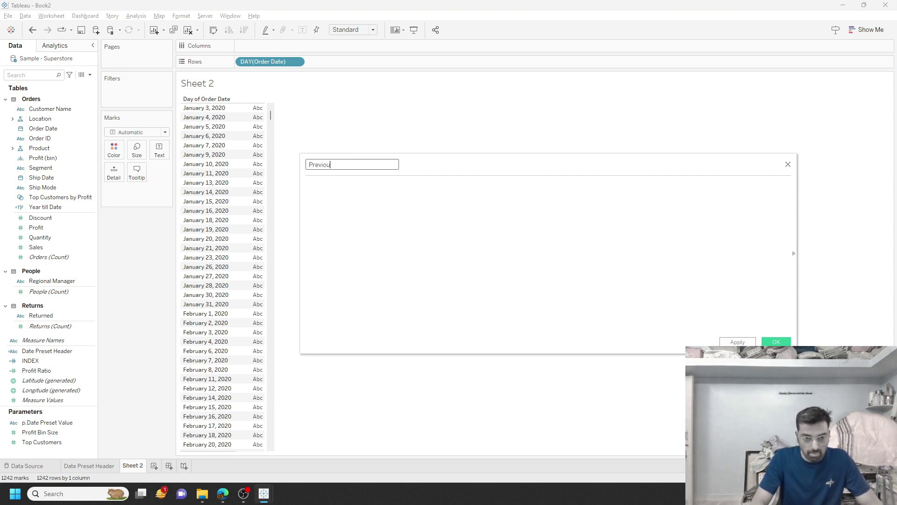
pyautogui.write('s Month')
pyautogui.press('Tab')
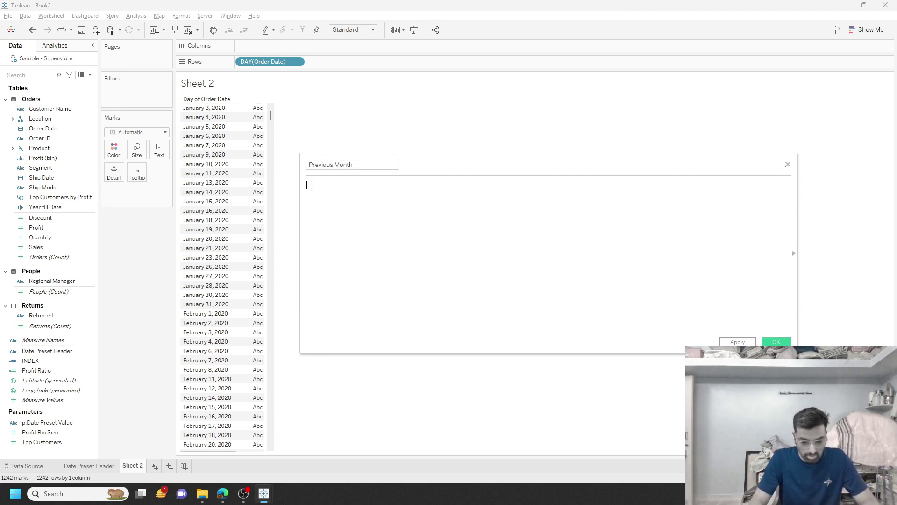
# - Enter the first Previous Month condition IF YEAR([Order Date]) = YEAR({MAX([Order Date])})
pyautogui.write('IF ')
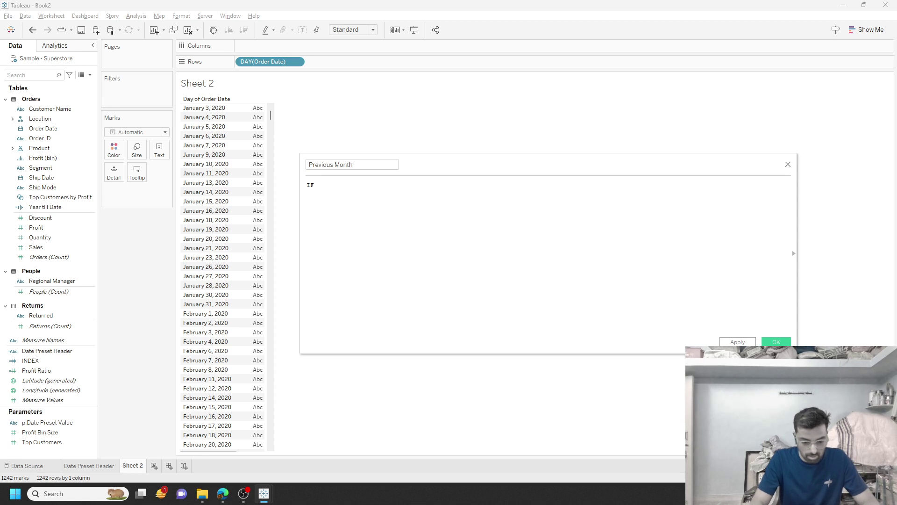
pyautogui.write('YEAR(OR')
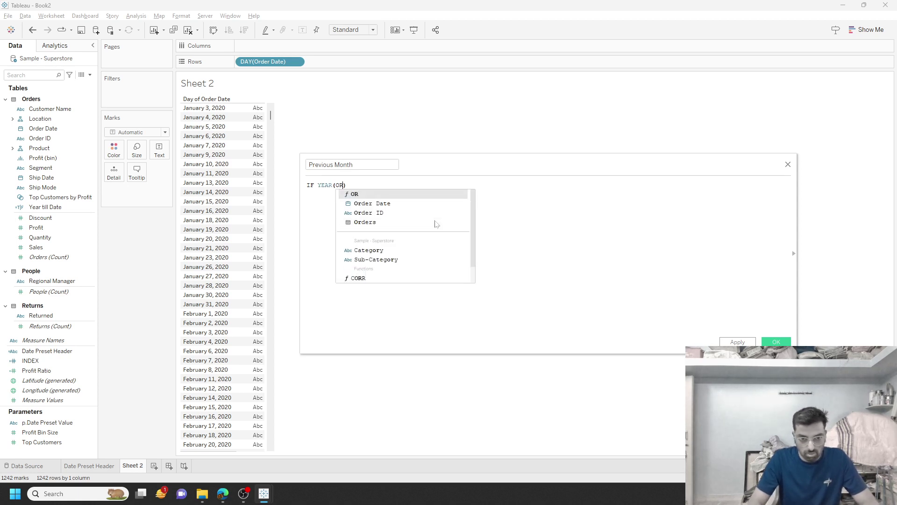
pyautogui.write('d')
pyautogui.press('Return')
pyautogui.write(') = YEAR(')
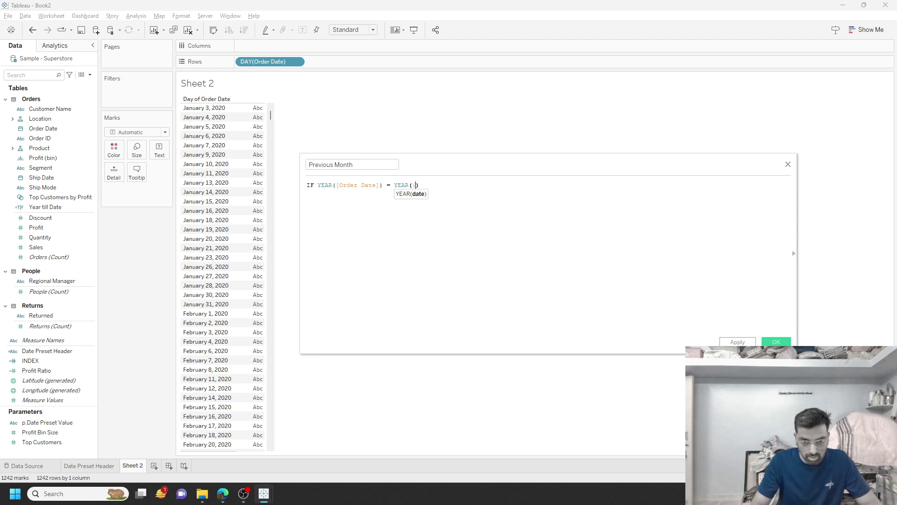
pyautogui.write('{}')
pyautogui.scroll(3, 546, 252)
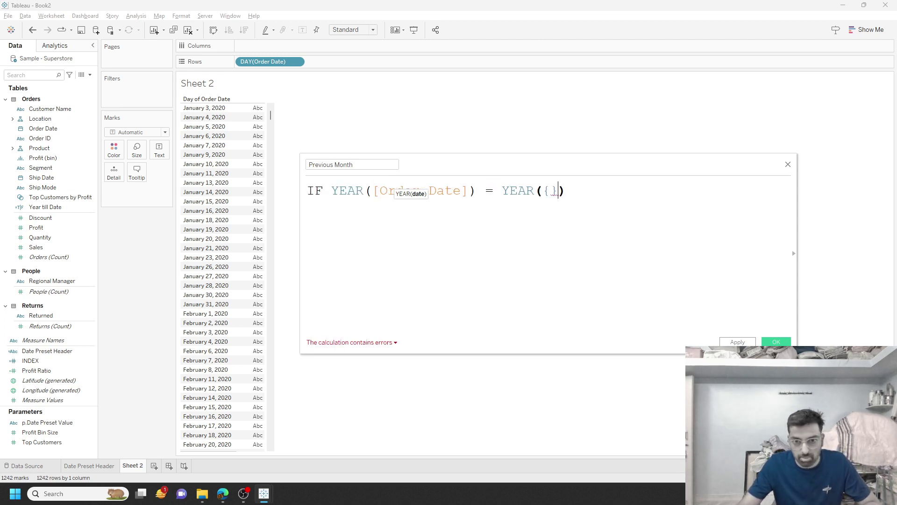
pyautogui.write('MAX(')
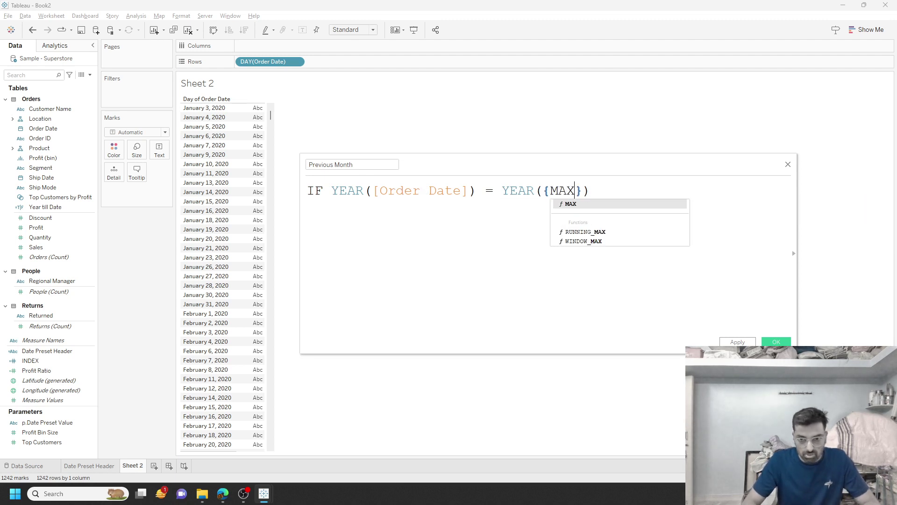
pyautogui.write('order')
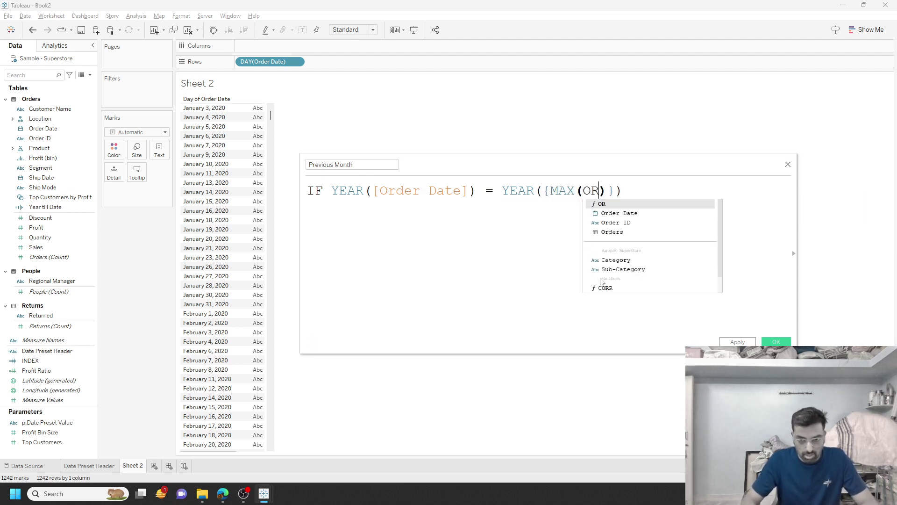
pyautogui.press('Return')
pyautogui.press('End')
# - Continue the Previous Month formula on a second line with the condition's left side, AND MONTH([Order Date])
pyautogui.press('Return')
pyautogui.write('A')
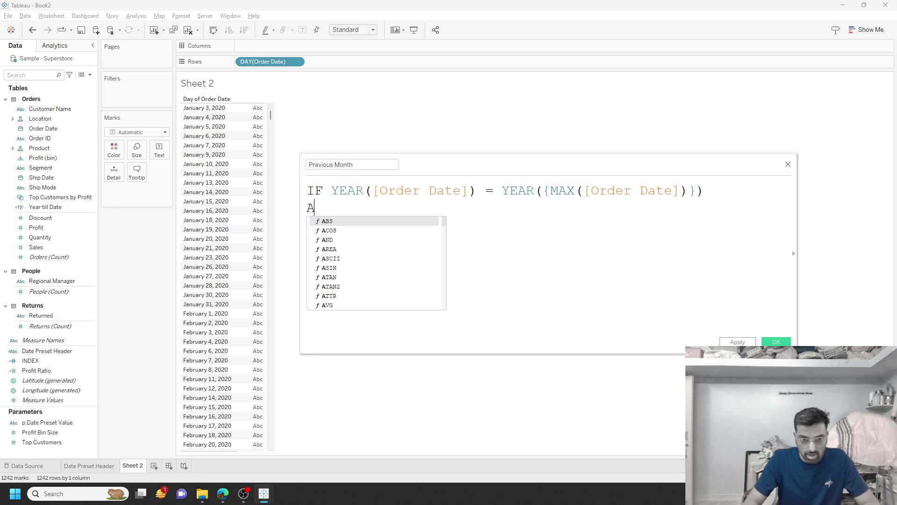
pyautogui.write('ND MONTH(')
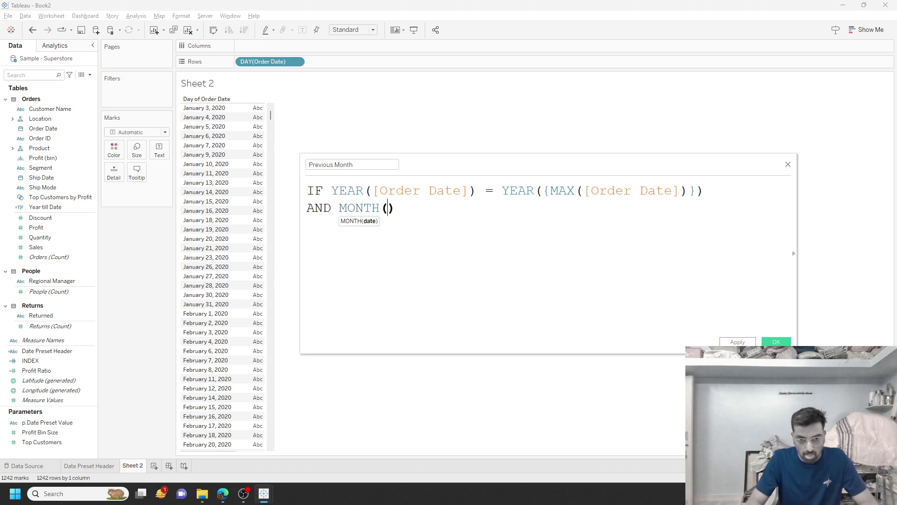
pyautogui.write('ORDER')
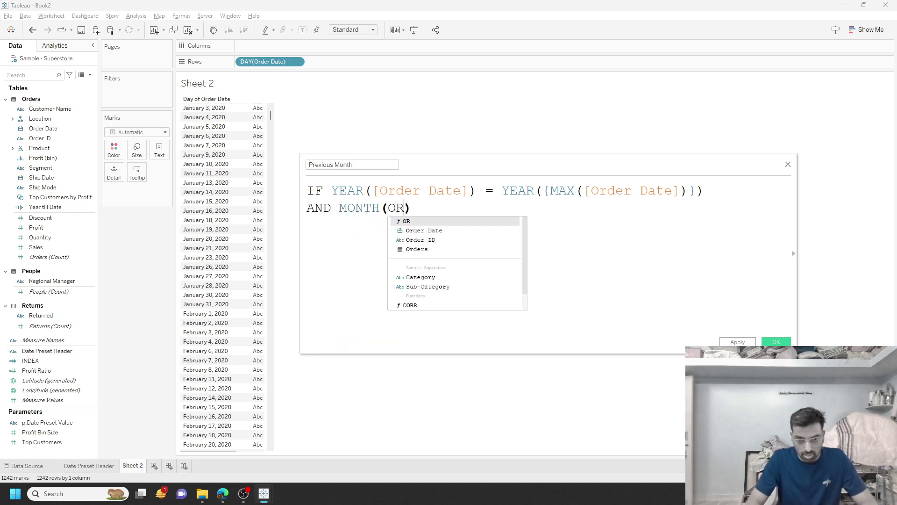
pyautogui.press('Return')
pyautogui.press('End')
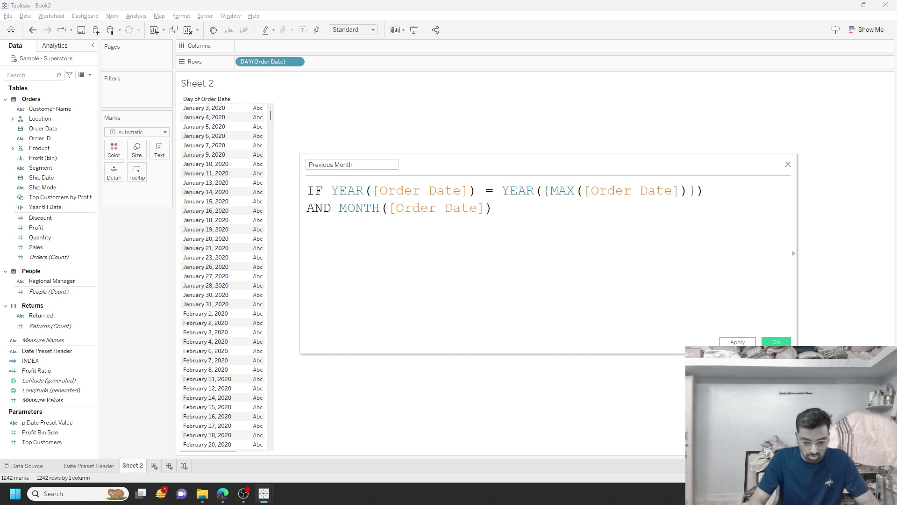
# - Complete the month condition by comparing it with MONTH(TODAY())-1
pyautogui.write('= MON')
pyautogui.press('Return')
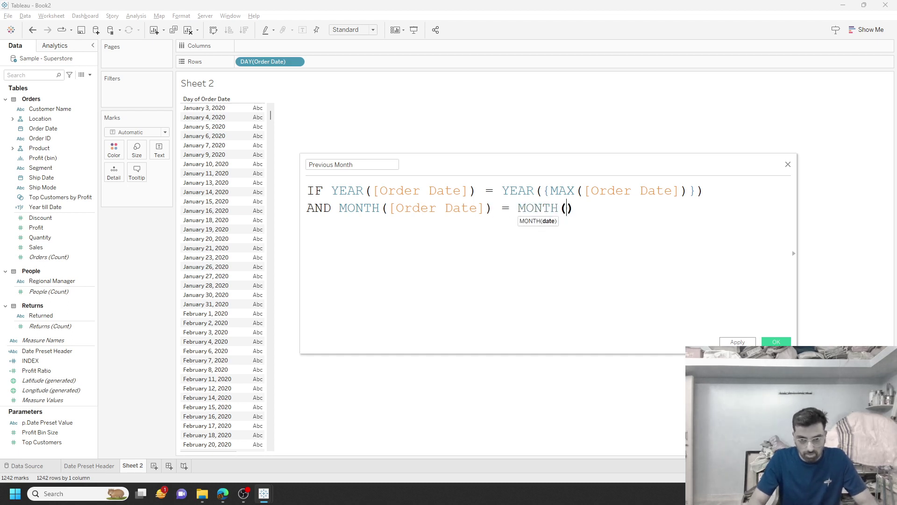
pyautogui.write('TODA')
pyautogui.press('Return')
pyautogui.press('End')
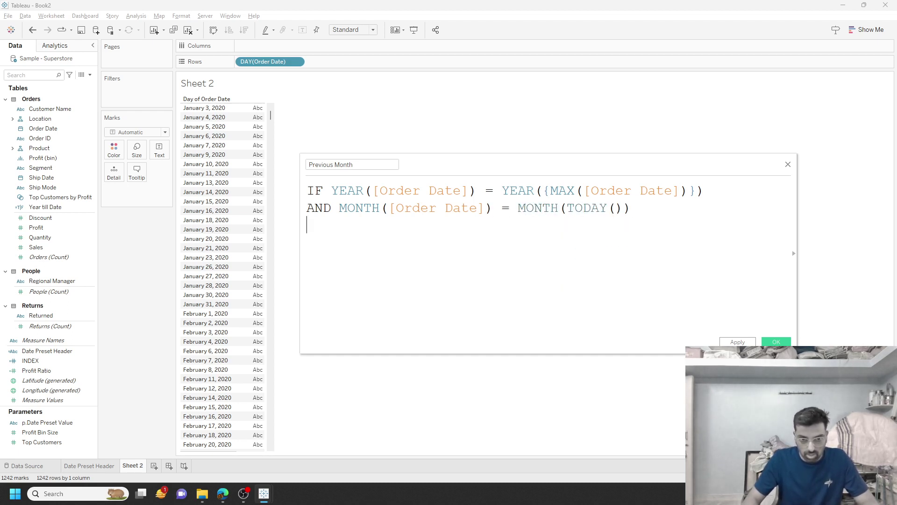
pyautogui.press('End')
pyautogui.press('Down')
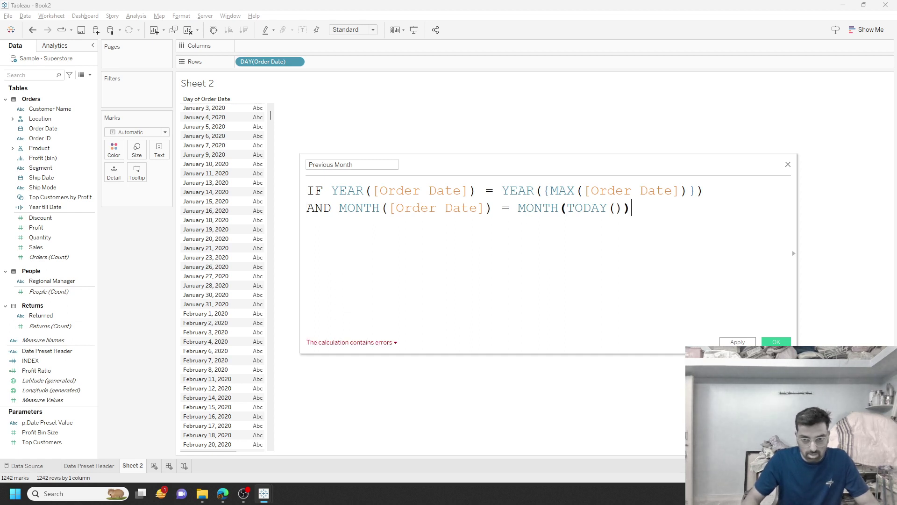
pyautogui.write('-1')
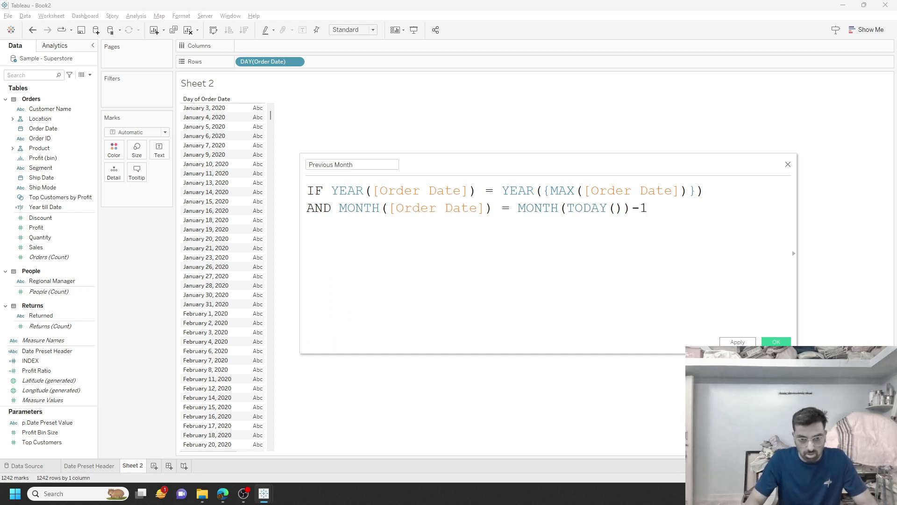
# - Complete the Previous Month formula with THEN TRUE, ELSE FALSE and END on separate lines, and save the field
pyautogui.press('Return')
pyautogui.press('Return')
pyautogui.write('THEN')
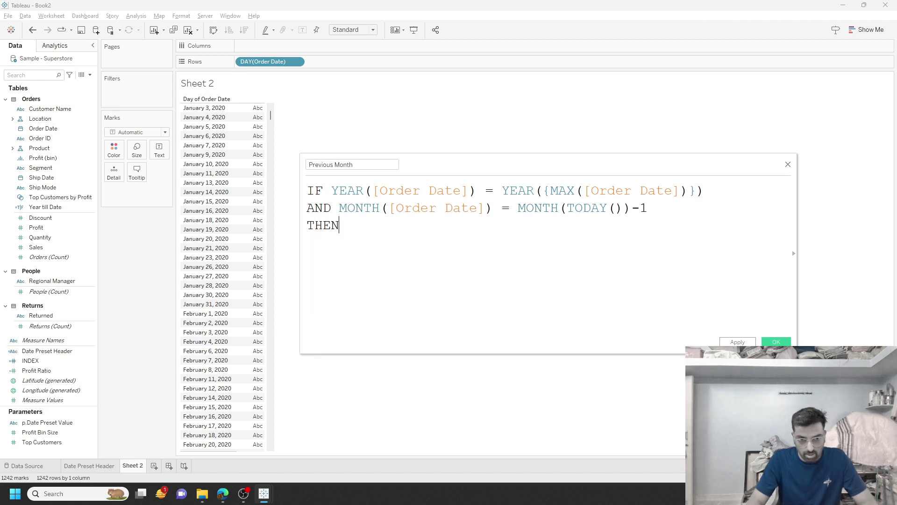
pyautogui.write(' TRUE')
pyautogui.press('Return')
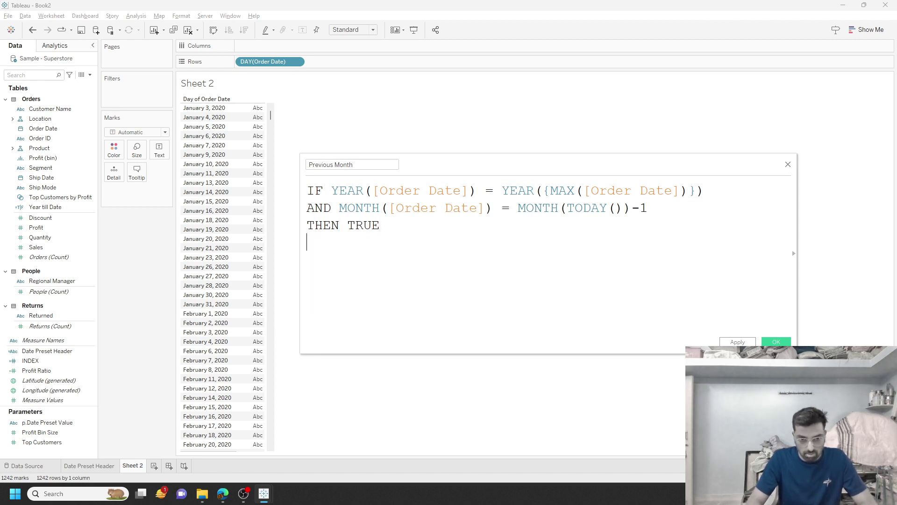
pyautogui.write('E;')
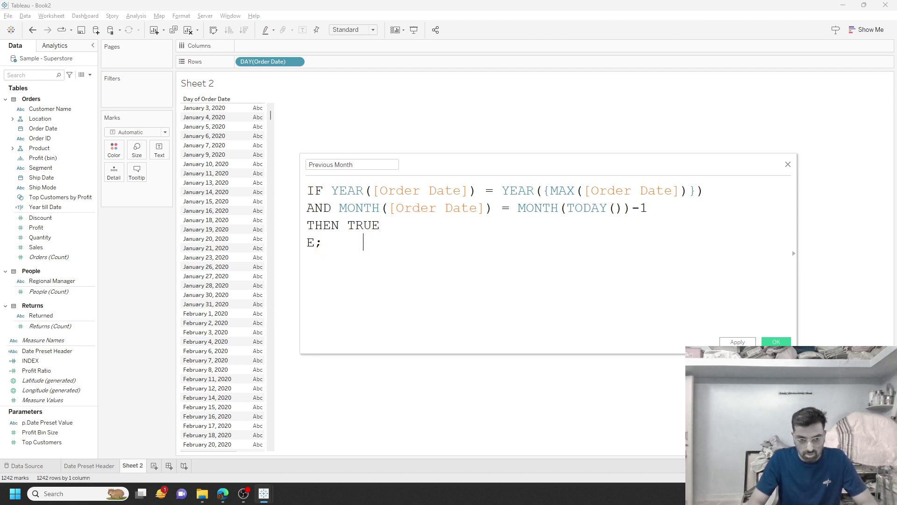
pyautogui.hotkey('shift', 'Home')
pyautogui.write('E;')
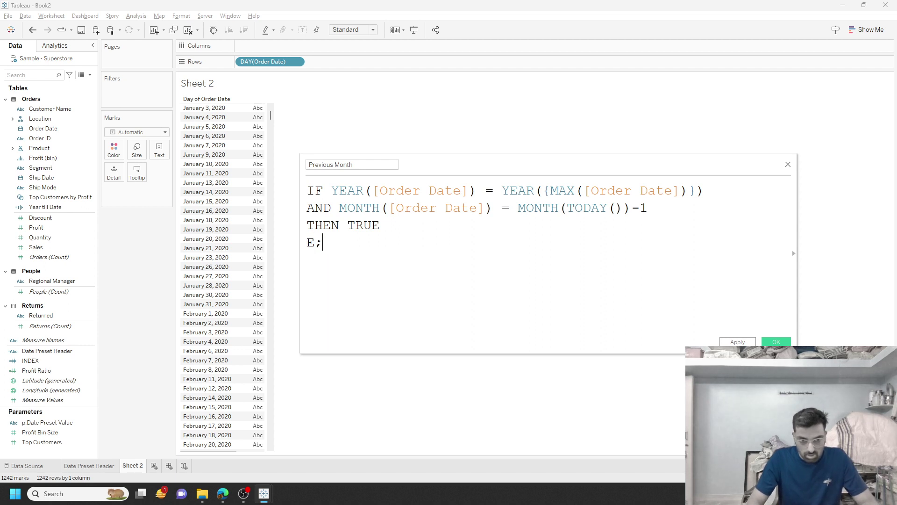
pyautogui.press('BackSpace')
pyautogui.write('LSE FALSE')
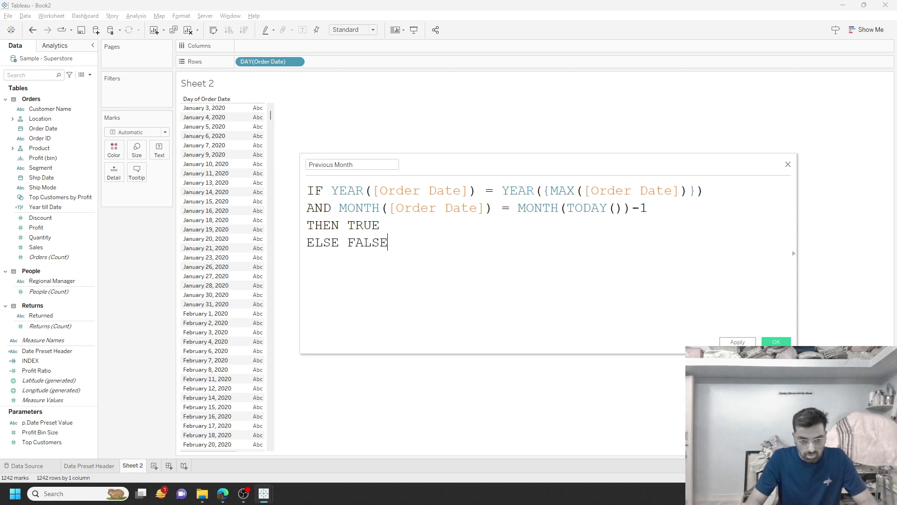
pyautogui.press('Return')
pyautogui.write('EN')
pyautogui.press('Return')
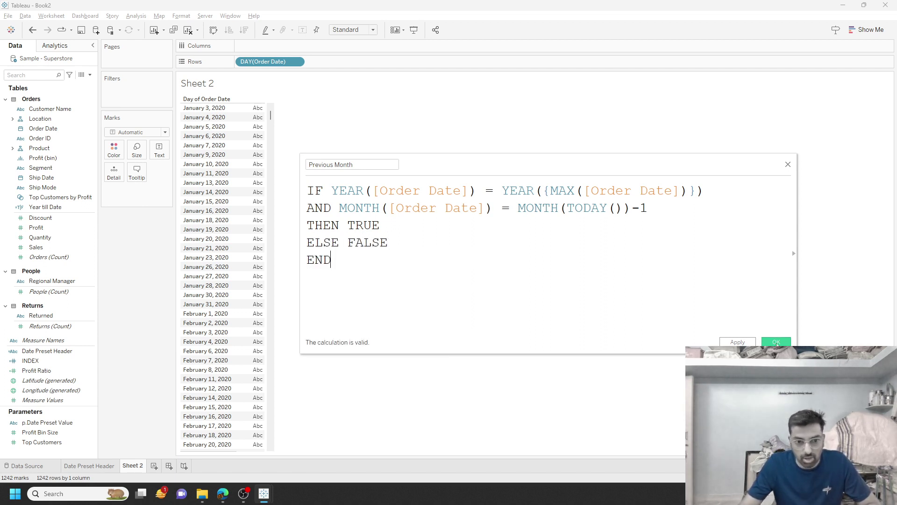
pyautogui.click(773, 342)
# - Filter the sheet by Previous Month set to True to check the listed dates, and remove the filter
pyautogui.moveTo(60, 148); pyautogui.dragTo(127, 100)
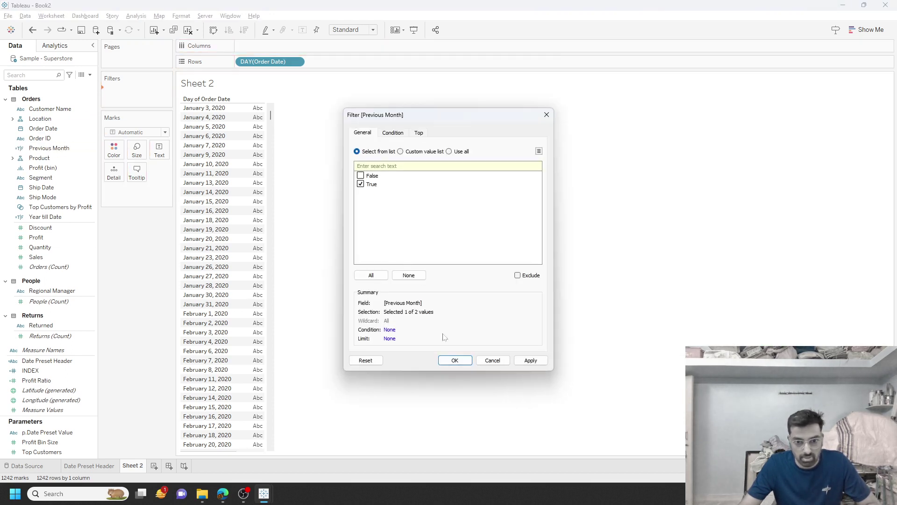
pyautogui.click(455, 360)
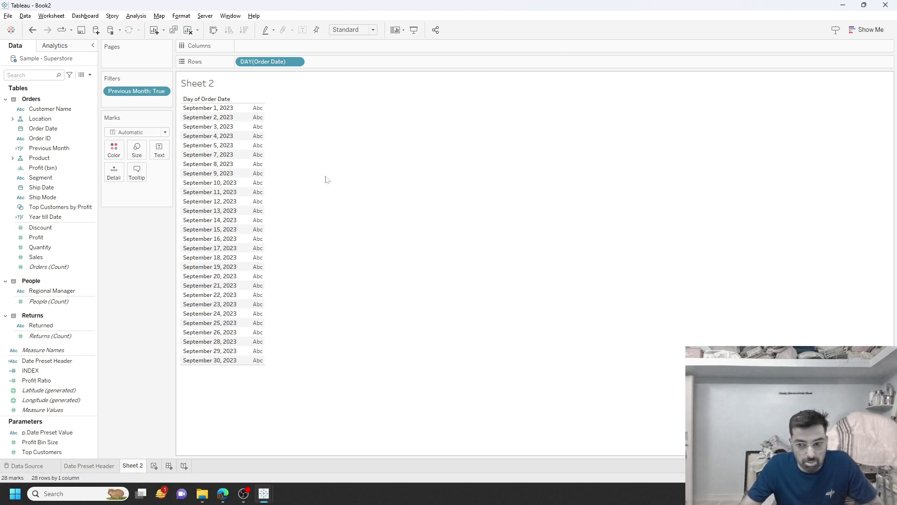
pyautogui.moveTo(134, 91); pyautogui.dragTo(116, 278)
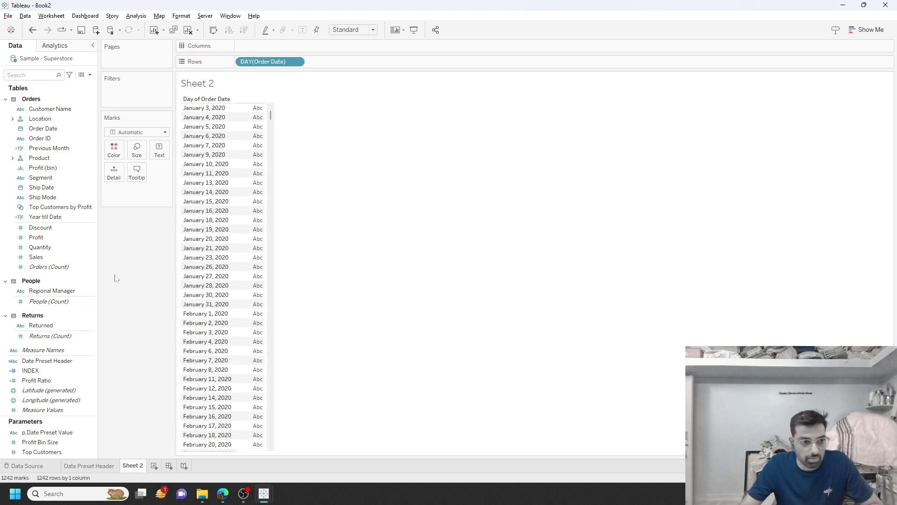
# - Duplicate the Previous Month field and name the copy Current Month
pyautogui.rightClick(63, 149)
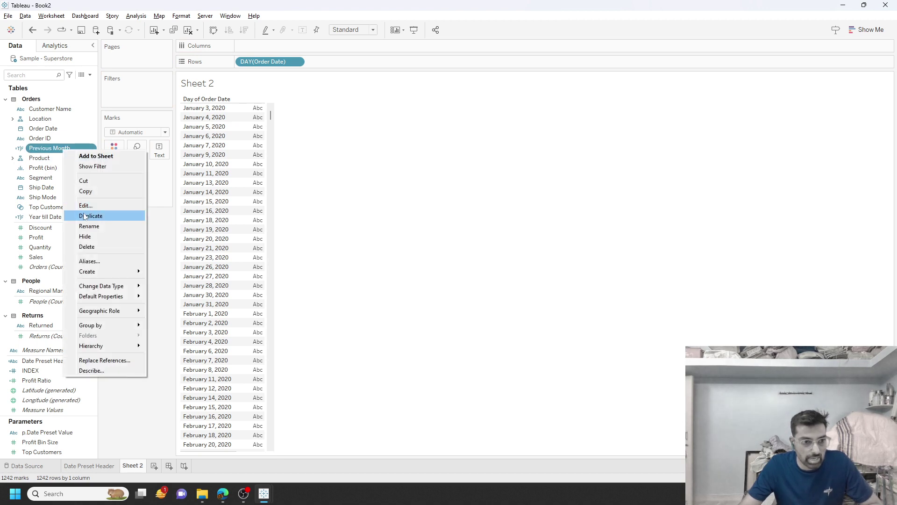
pyautogui.click(84, 216)
pyautogui.rightClick(69, 158)
pyautogui.click(86, 215)
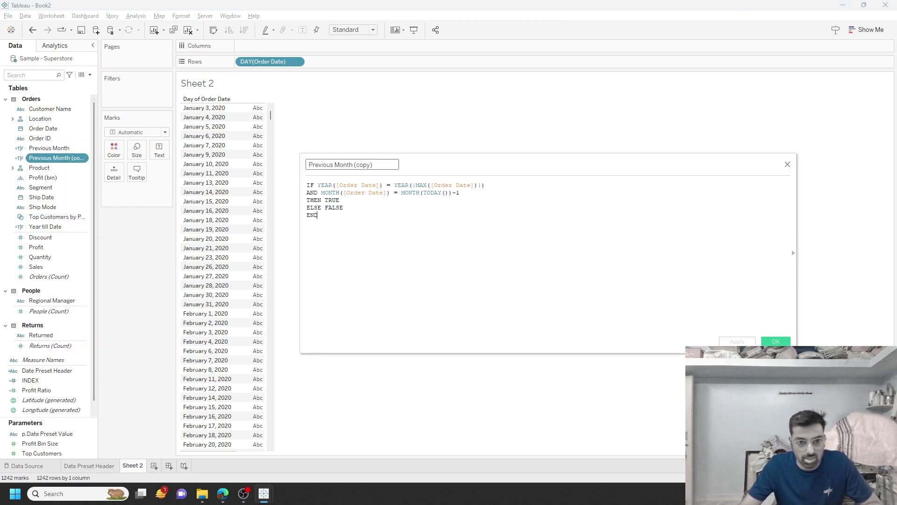
pyautogui.moveTo(375, 165); pyautogui.dragTo(196, 168)
pyautogui.write('Cur')
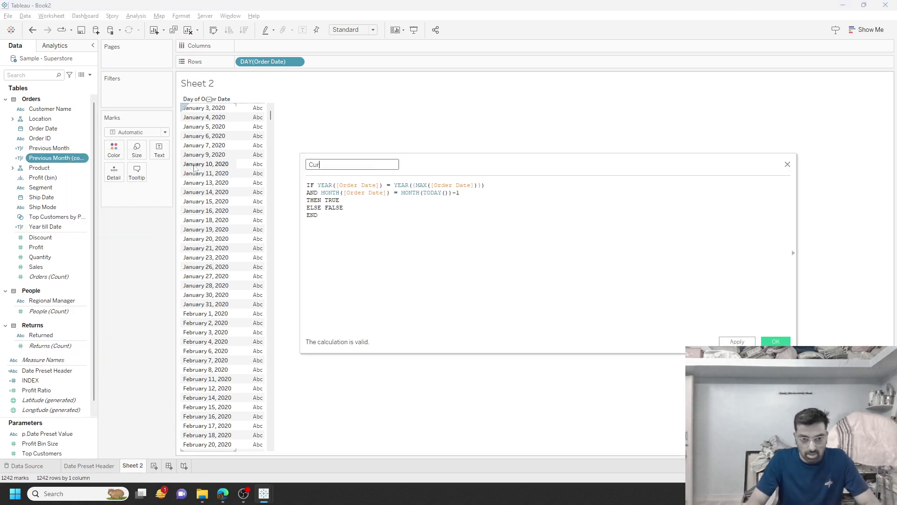
pyautogui.write('rent Month')
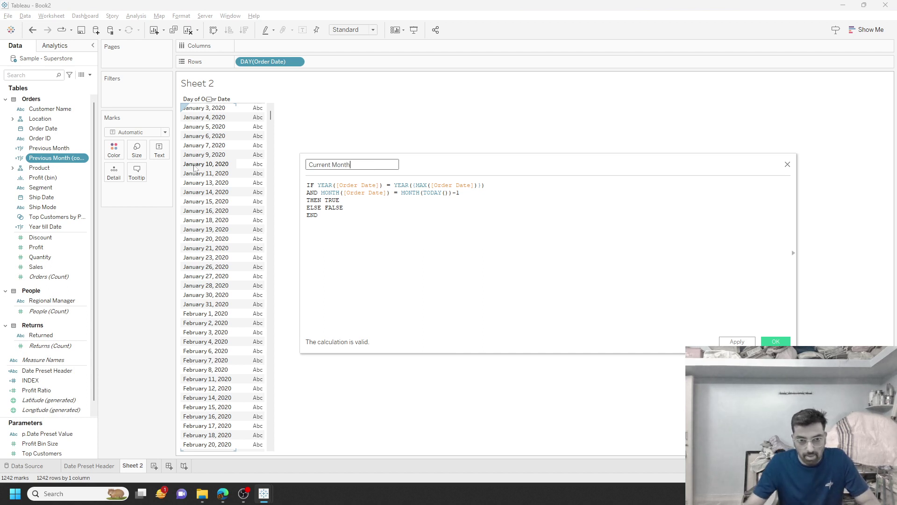
# - Remove the -1 after MONTH(TODAY()) in the Current Month formula and save the field
pyautogui.scroll(4, 468, 220)
pyautogui.click(602, 204)
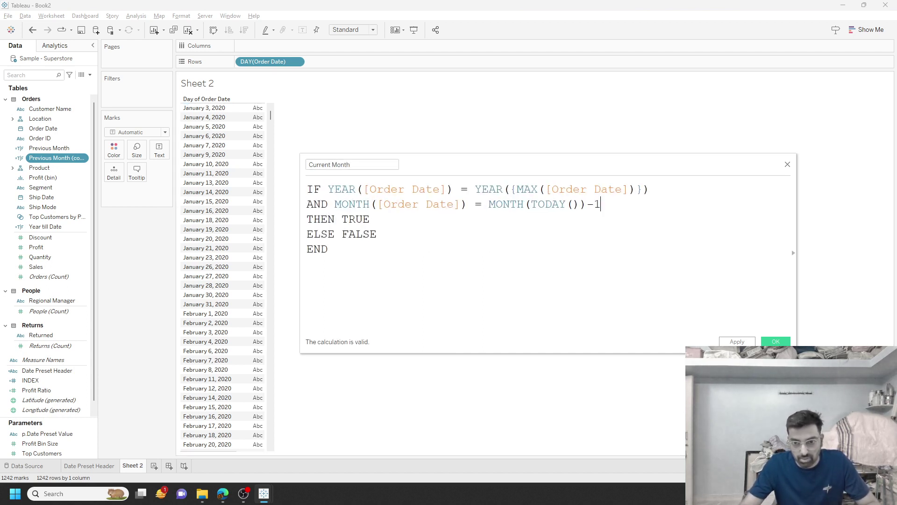
pyautogui.press('BackSpace')
pyautogui.press('BackSpace')
pyautogui.click(775, 341)
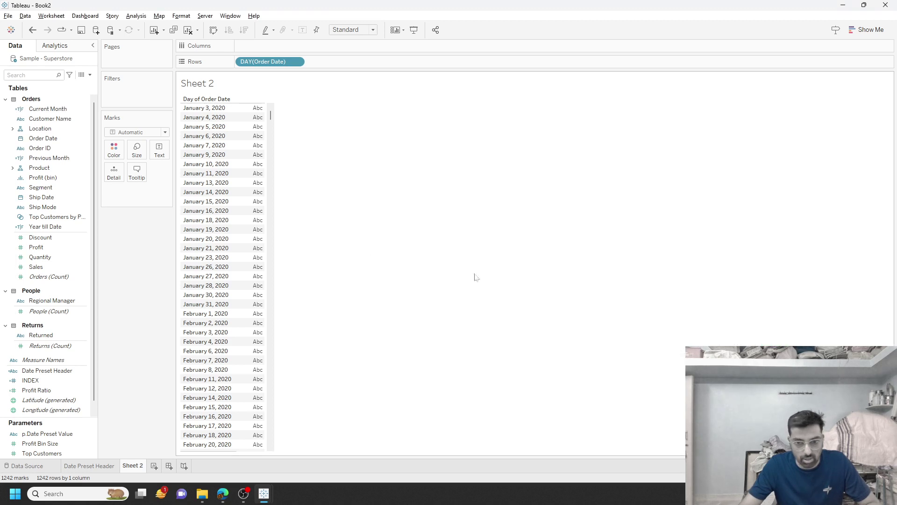
# - Filter the sheet by Current Month set to True to check the listed dates, and remove the filter
pyautogui.moveTo(54, 109); pyautogui.dragTo(148, 97)
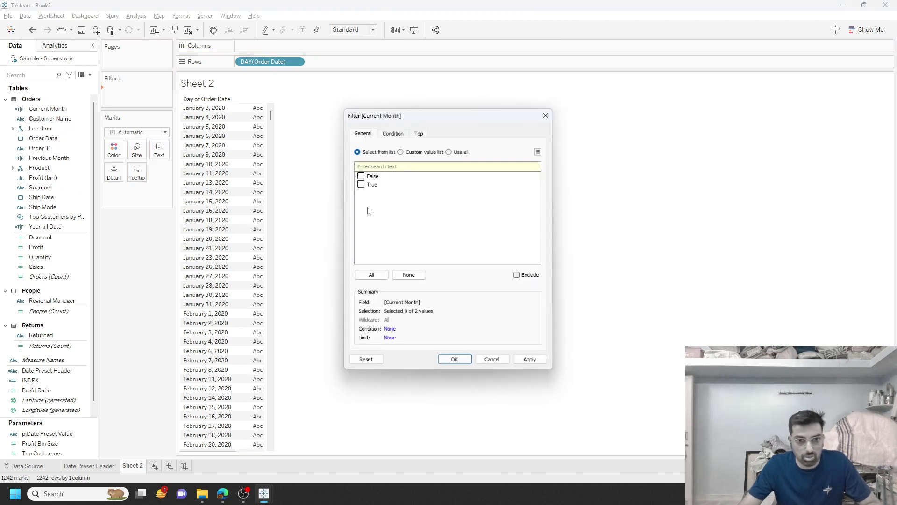
pyautogui.click(454, 361)
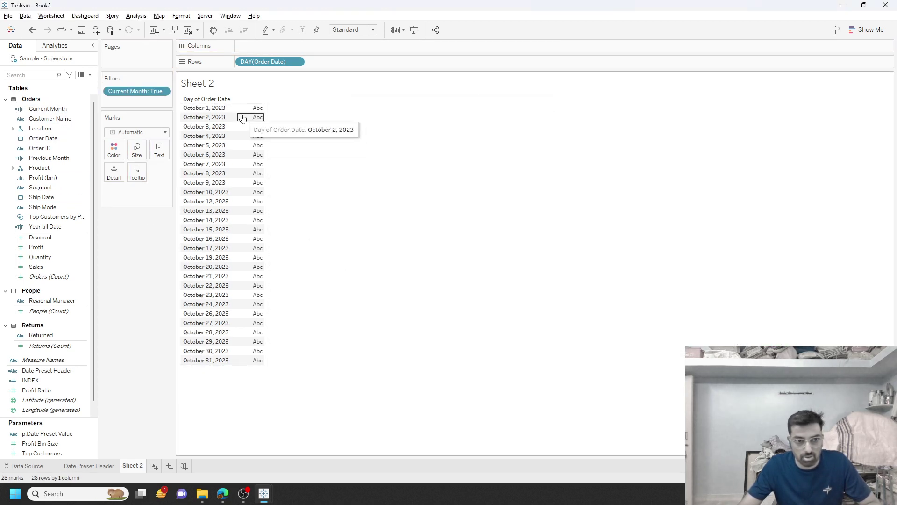
pyautogui.moveTo(135, 100); pyautogui.dragTo(140, 304)
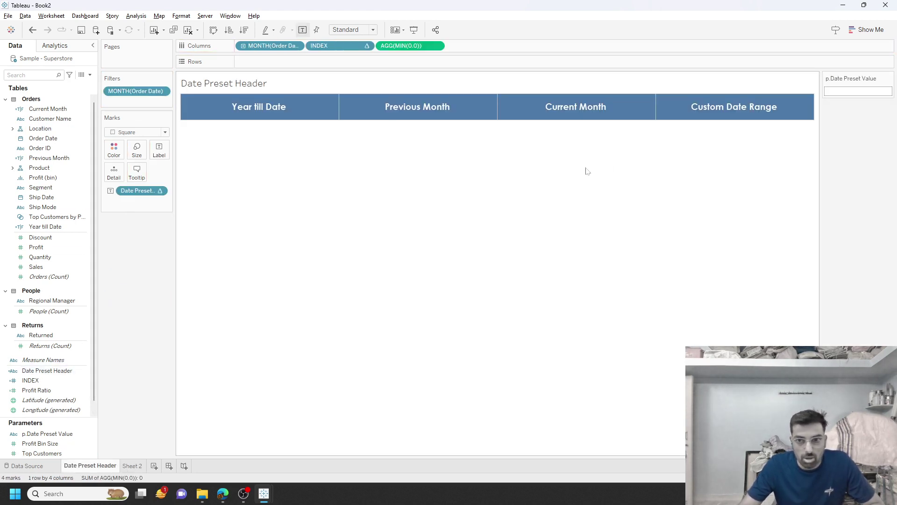
# - Review the preset labels on the Date Preset Header sheet and return to Sheet 2
pyautogui.click(96, 466)
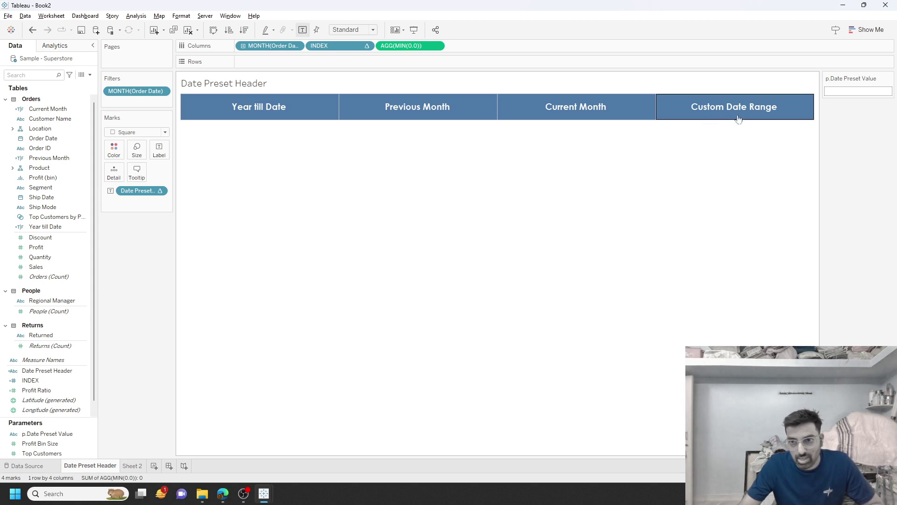
pyautogui.click(132, 466)
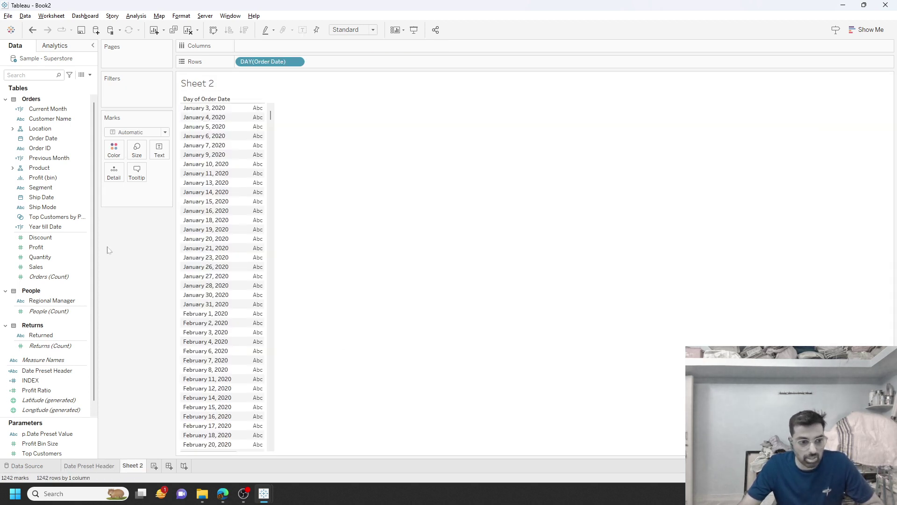
# - Create a parameter named p.Start Date with the Date data type
pyautogui.click(90, 75)
pyautogui.click(74, 95)
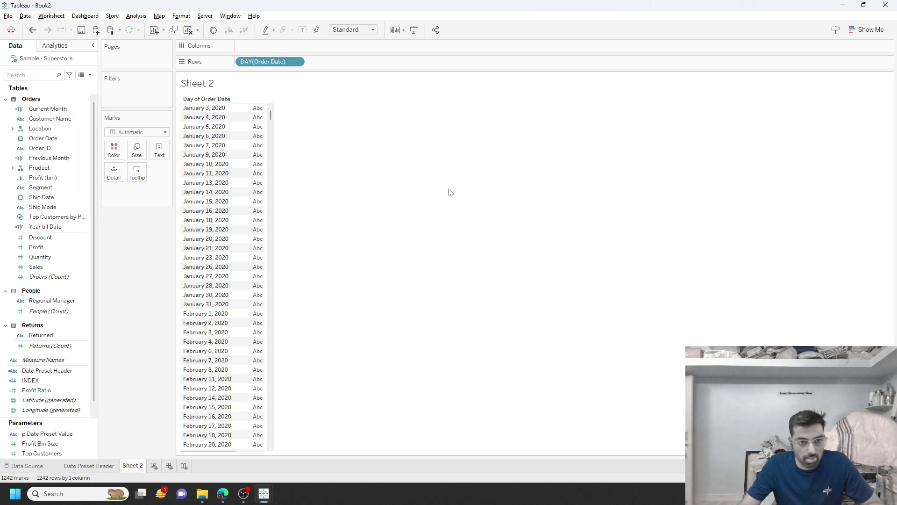
pyautogui.write('p')
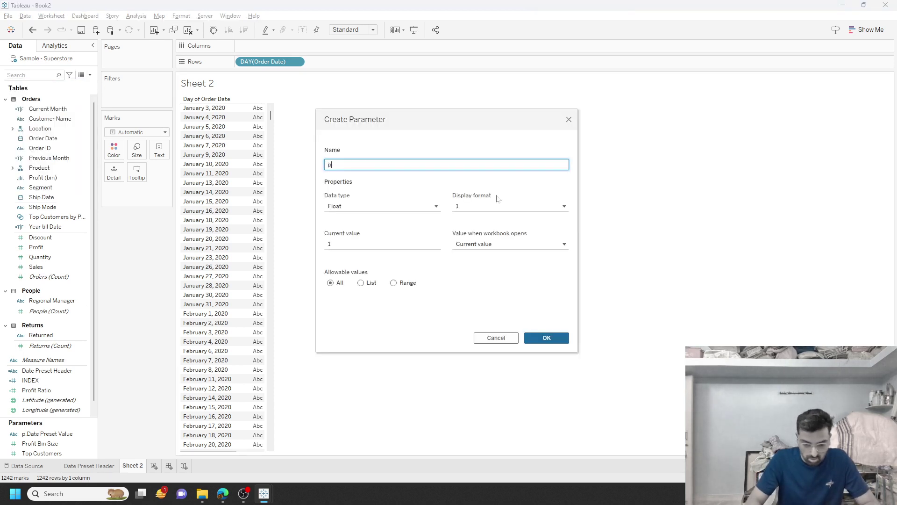
pyautogui.write('.Start')
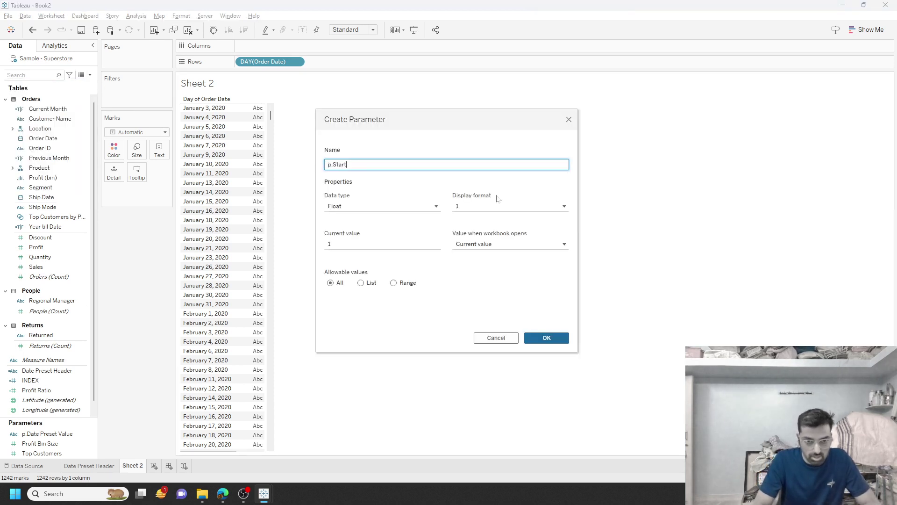
pyautogui.write(' Date')
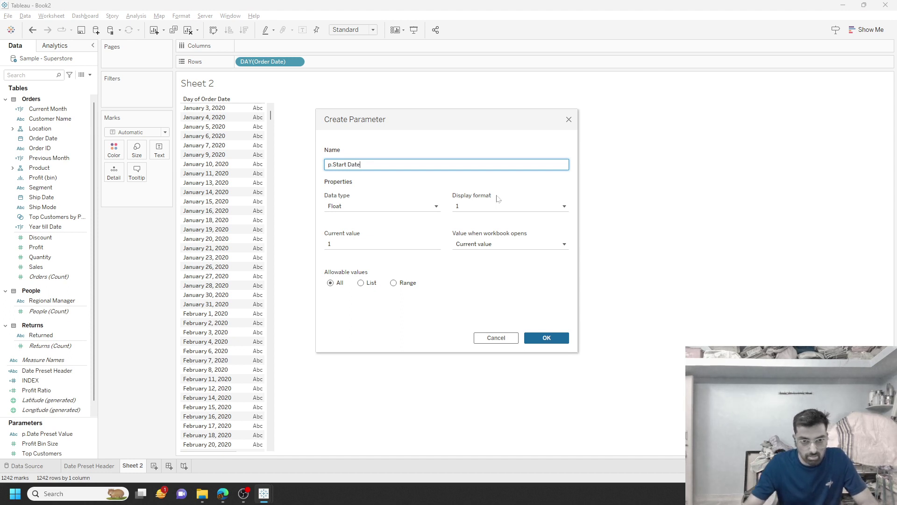
pyautogui.click(364, 206)
pyautogui.click(345, 256)
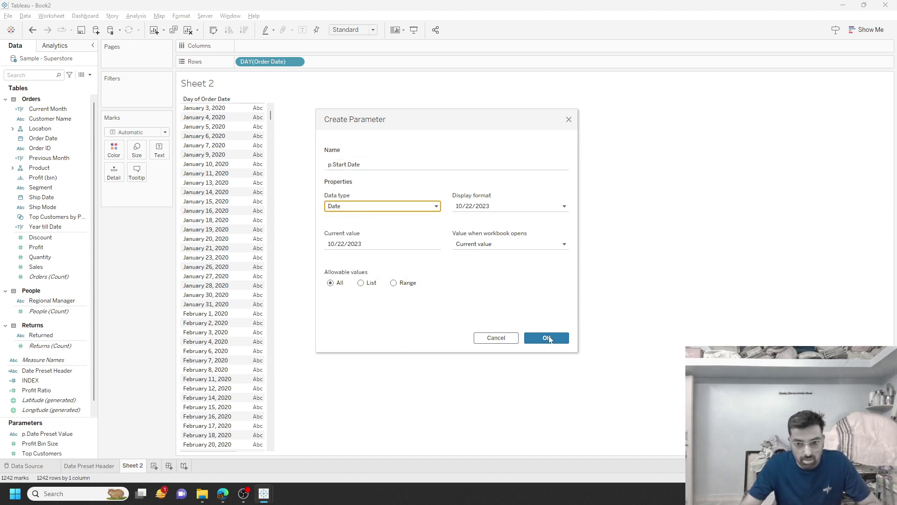
pyautogui.click(545, 338)
# - Duplicate the p.Start Date parameter and rename the copy p.End Date
pyautogui.rightClick(53, 437)
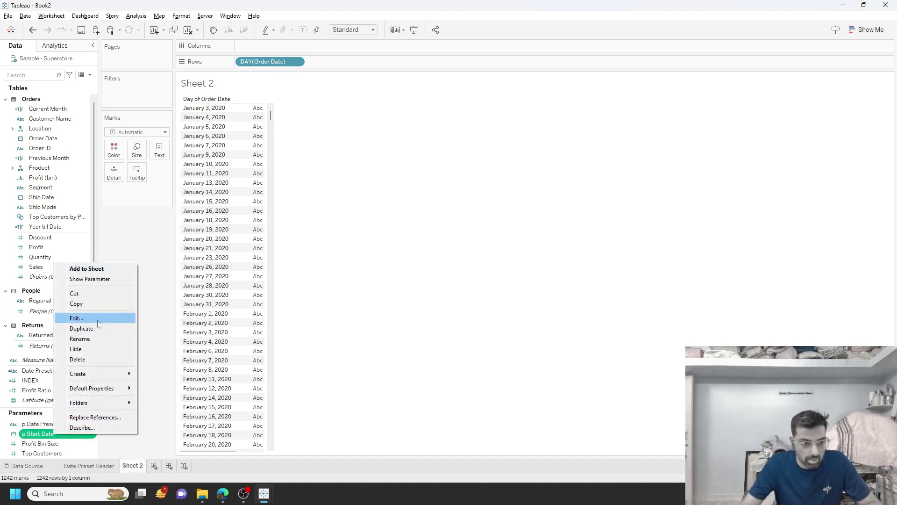
pyautogui.click(75, 327)
pyautogui.rightClick(64, 435)
pyautogui.click(80, 317)
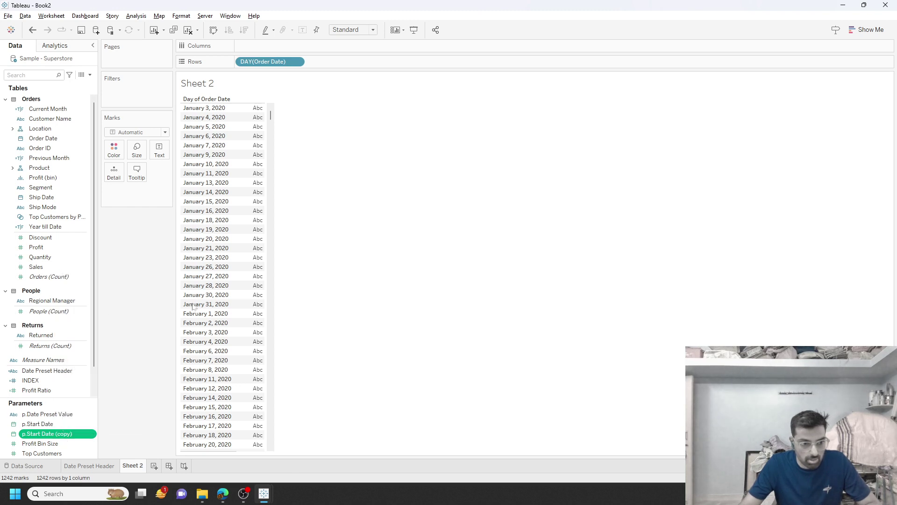
pyautogui.hotkey('ctrl', 'a')
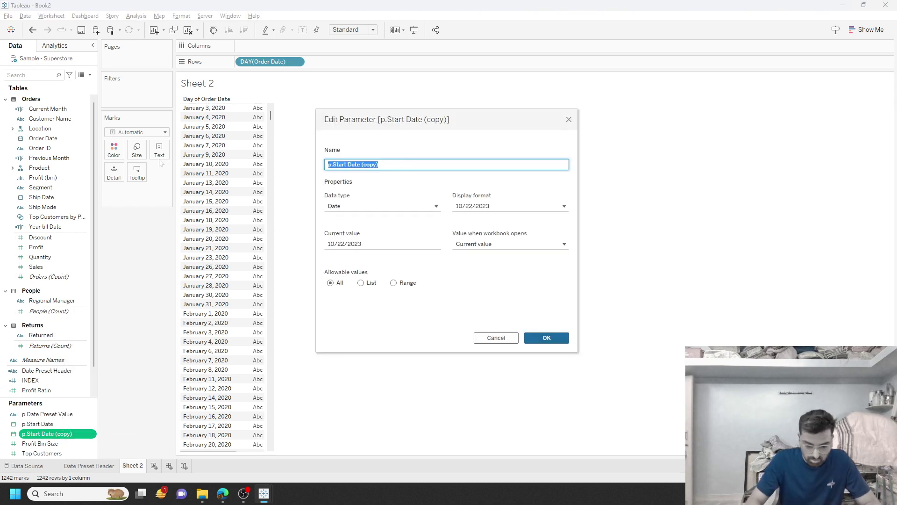
pyautogui.write('p.End Date')
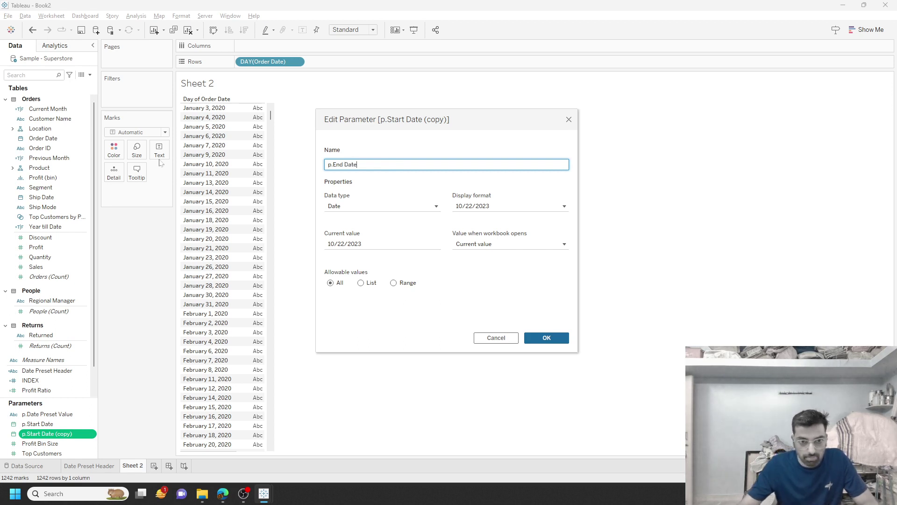
pyautogui.click(546, 337)
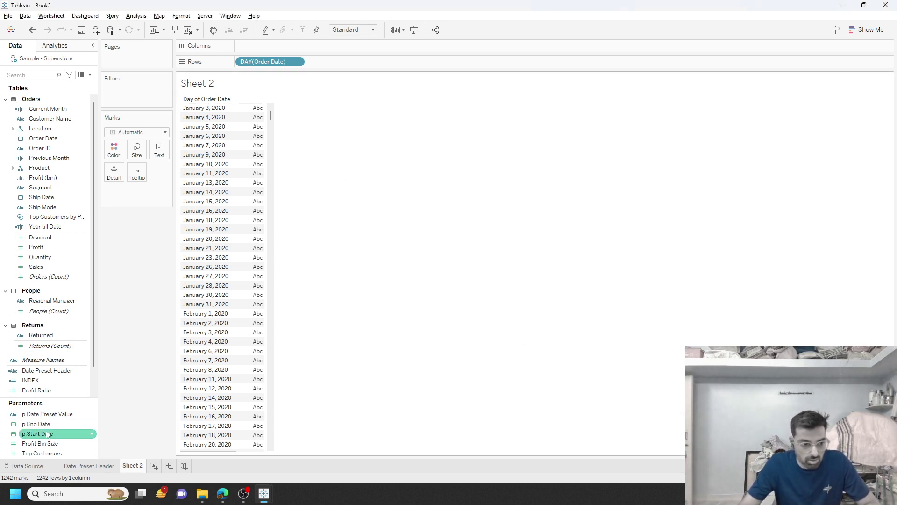
# - Show the p.Start Date and p.End Date parameter controls on Sheet 2 and set the start date to 10/1/2023
pyautogui.rightClick(48, 433)
pyautogui.click(83, 276)
pyautogui.click(47, 424)
pyautogui.rightClick(46, 424)
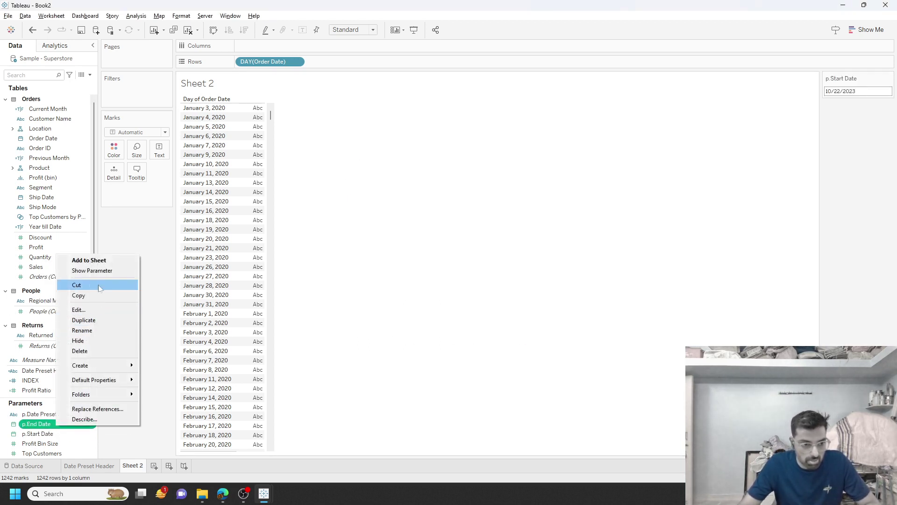
pyautogui.click(80, 270)
pyautogui.click(840, 91)
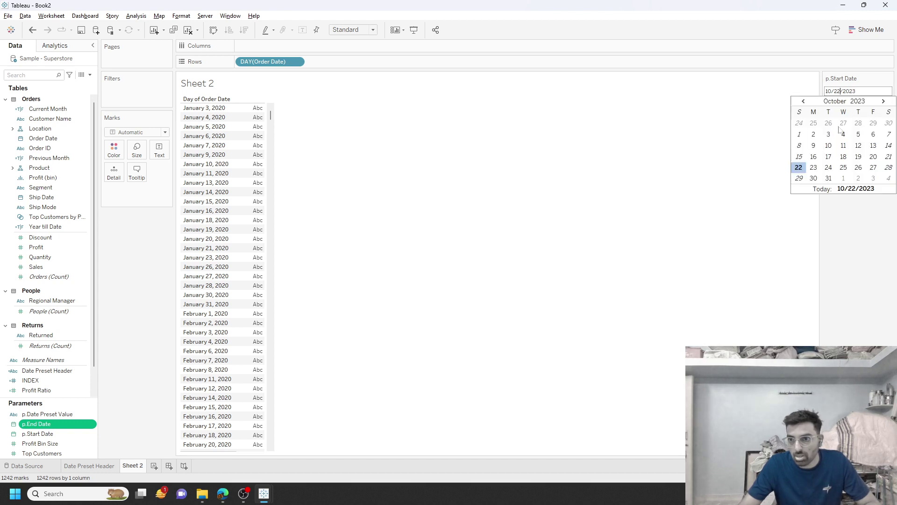
pyautogui.click(799, 135)
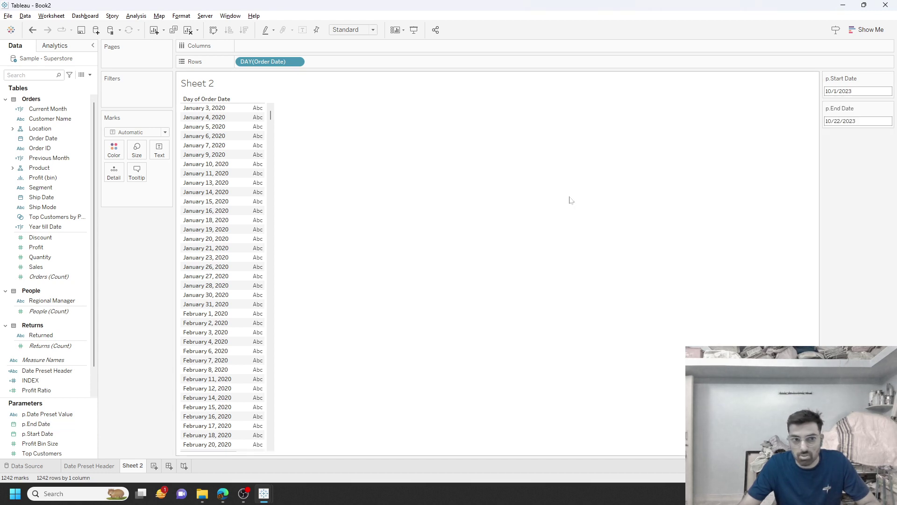
# - Create a calculated field named Custom Date Range with the condition [Order Date] >= [p.Start Date]
pyautogui.click(89, 75)
pyautogui.click(46, 85)
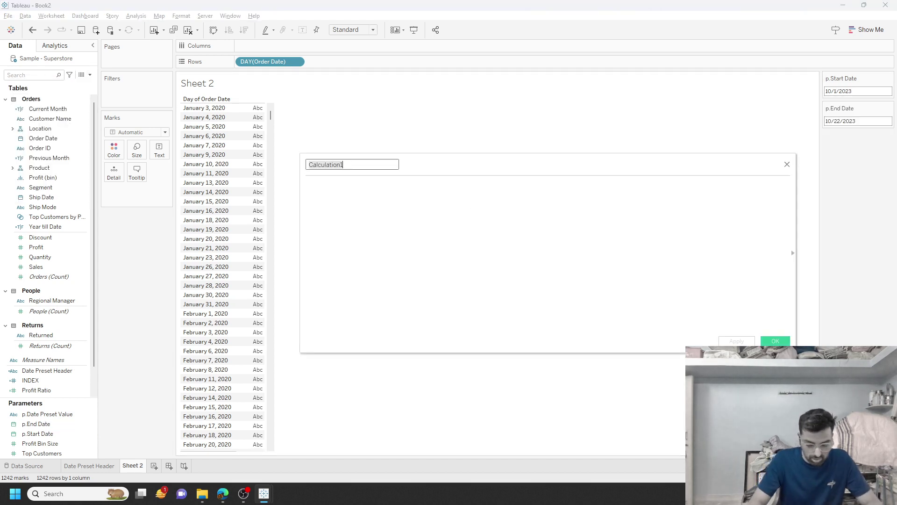
pyautogui.write('Custom')
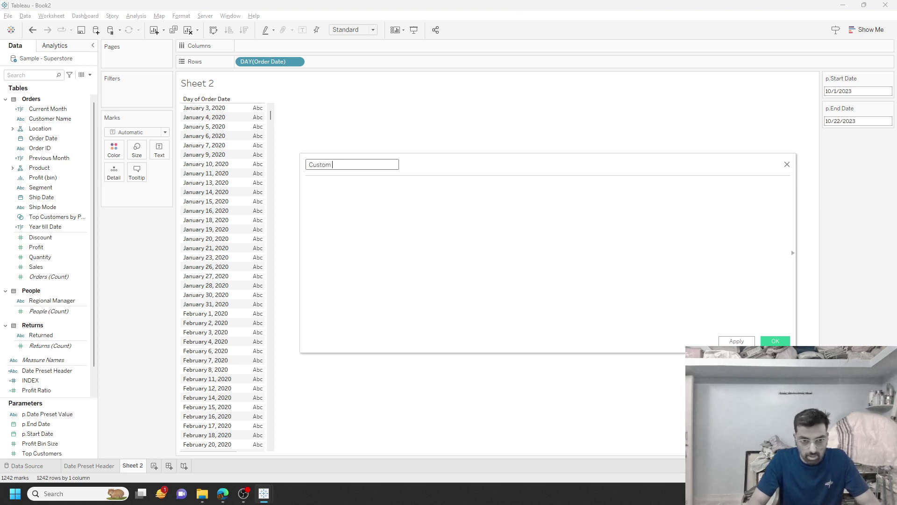
pyautogui.write(' Date Range')
pyautogui.click(307, 184)
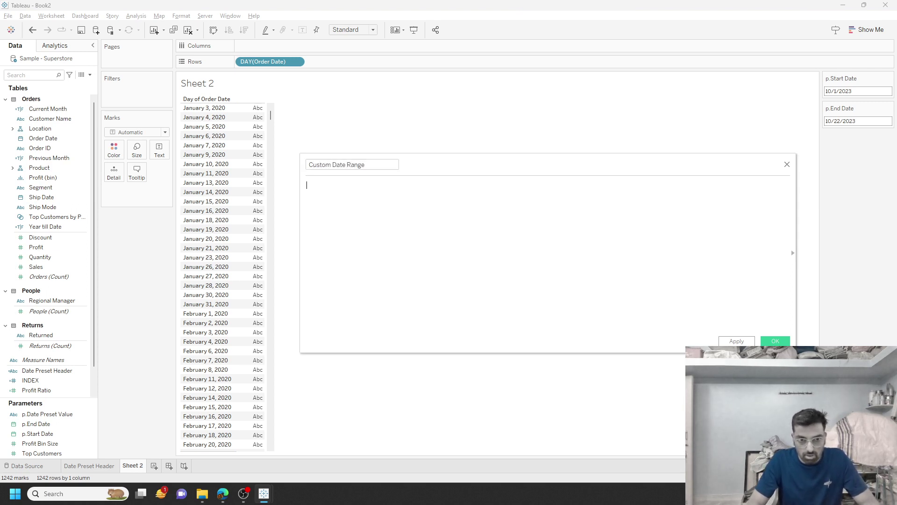
pyautogui.write('[Order Date] ')
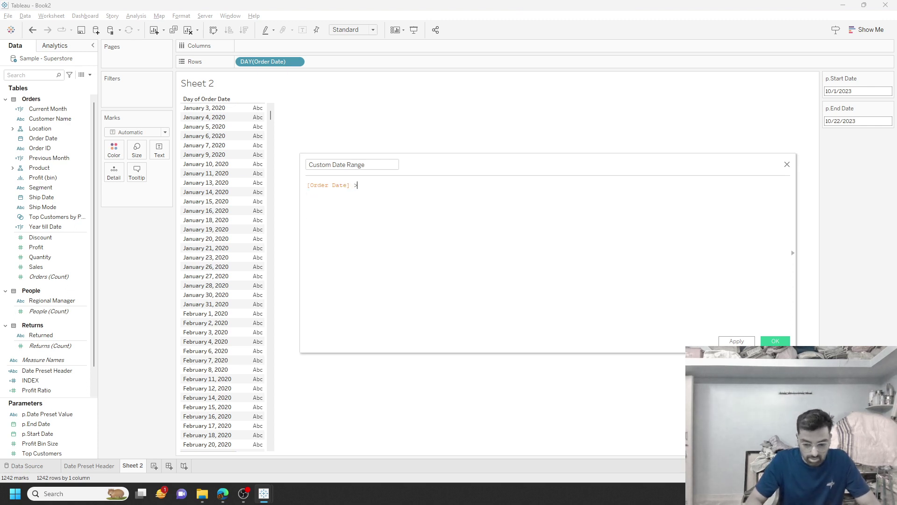
pyautogui.write('>= START')
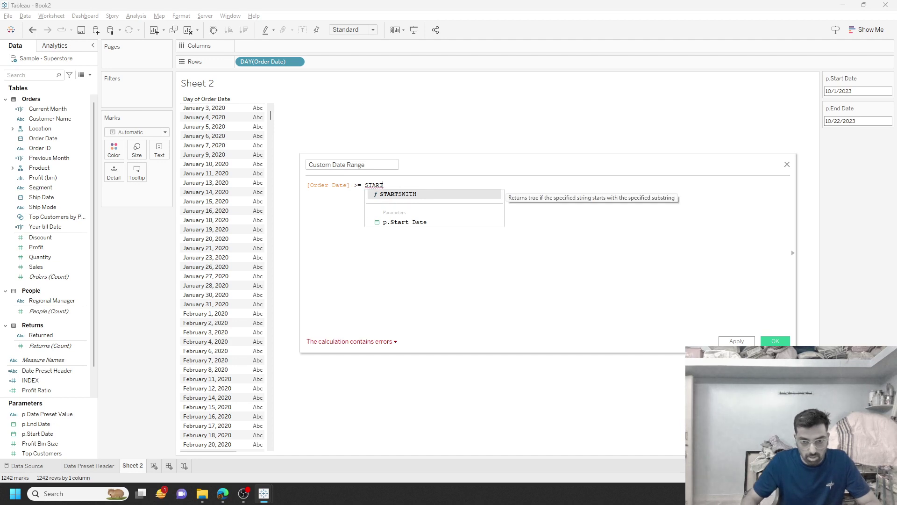
pyautogui.press('Down')
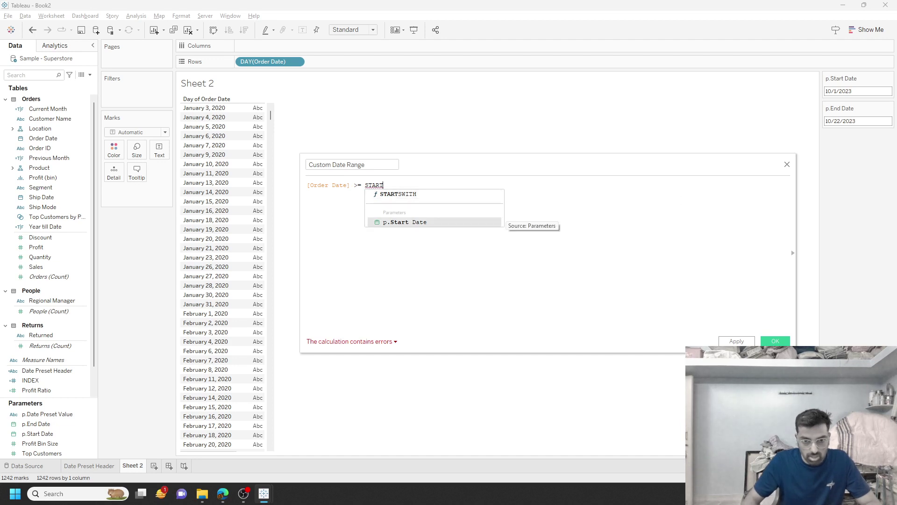
pyautogui.press('Return')
# - Extend the Custom Date Range formula with AND [Order Date] <= [p.End Date] and apply it
pyautogui.write('an')
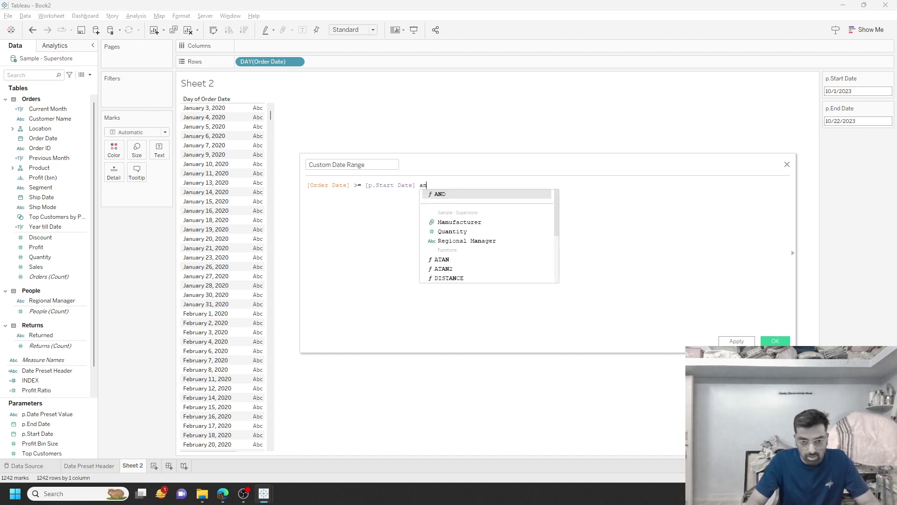
pyautogui.press('Return')
pyautogui.write('ord')
pyautogui.press('Return')
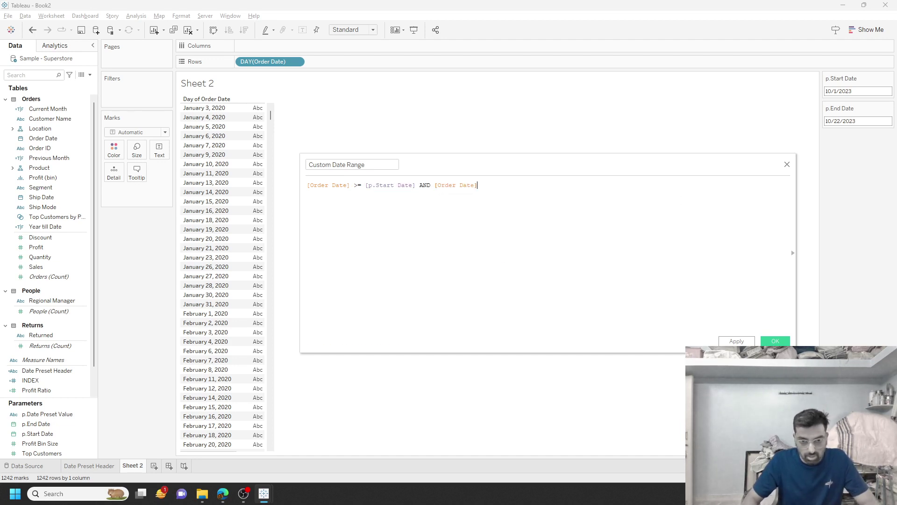
pyautogui.write('p.')
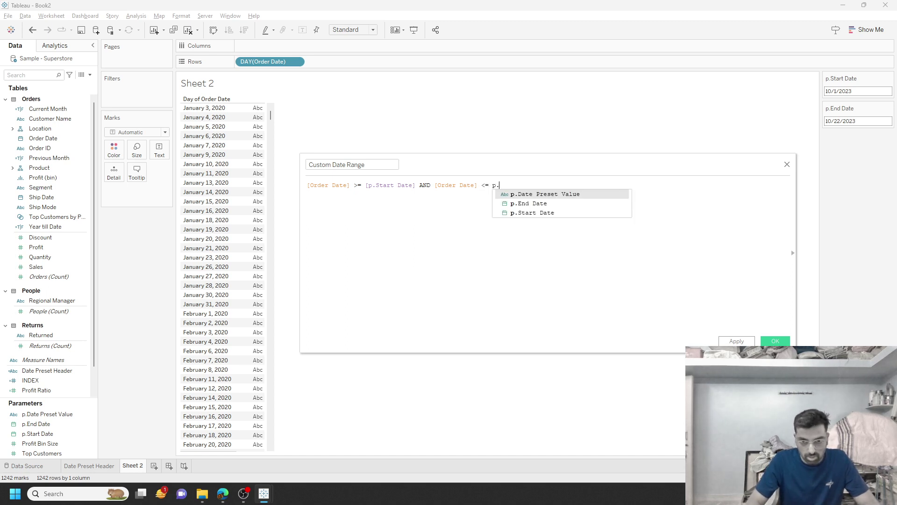
pyautogui.press('Down')
pyautogui.press('Return')
pyautogui.scroll(6, 547, 253)
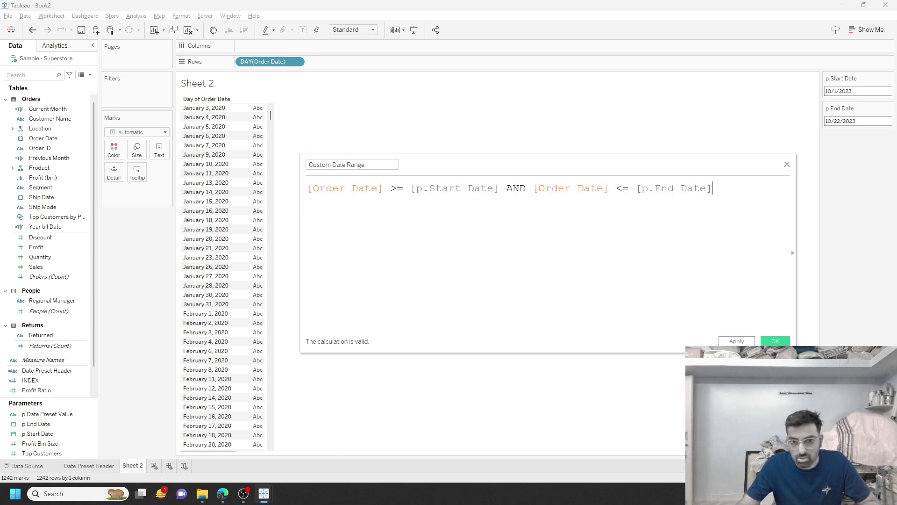
pyautogui.click(734, 339)
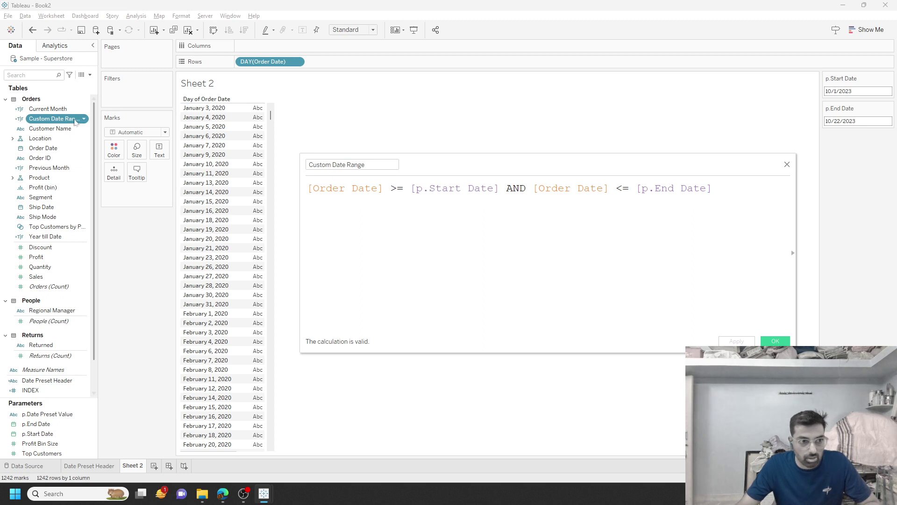
# - Test Custom Date Range as a True filter with the start date set to 9/24/2023, and remove the filter
pyautogui.moveTo(52, 118); pyautogui.dragTo(146, 103)
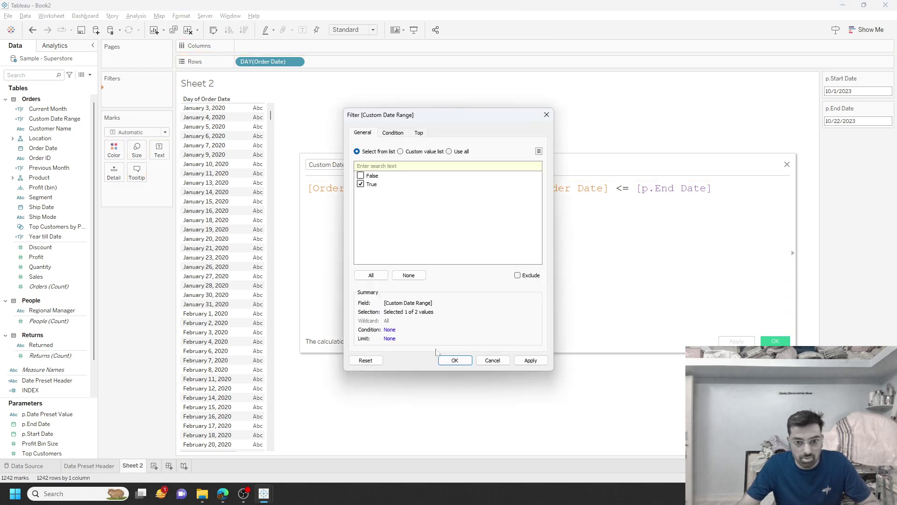
pyautogui.click(448, 359)
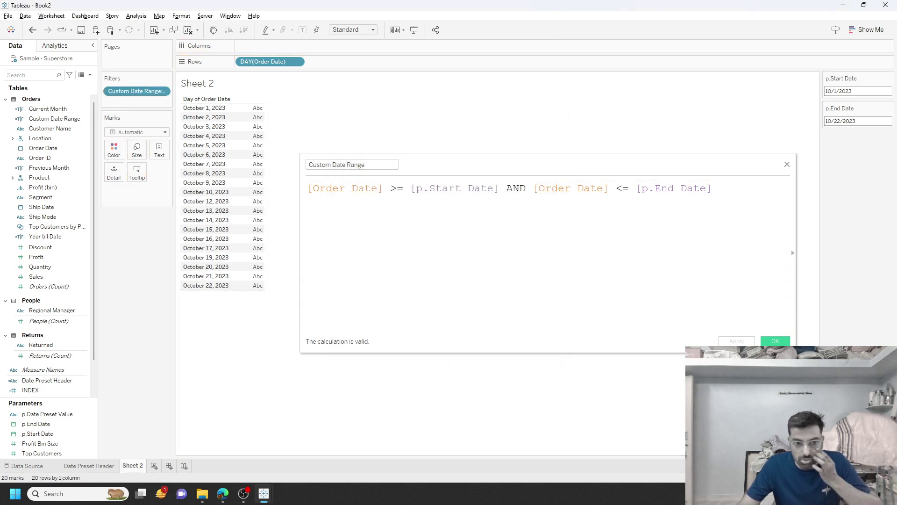
pyautogui.click(834, 91)
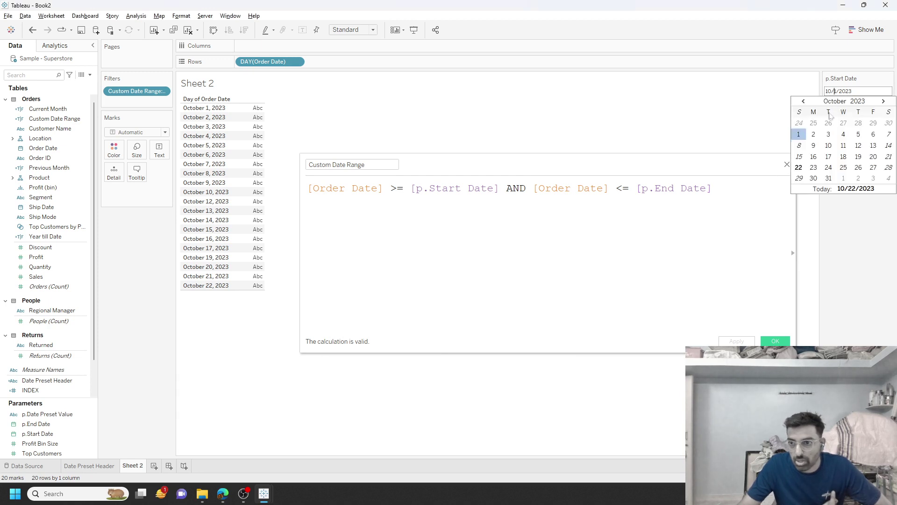
pyautogui.click(804, 125)
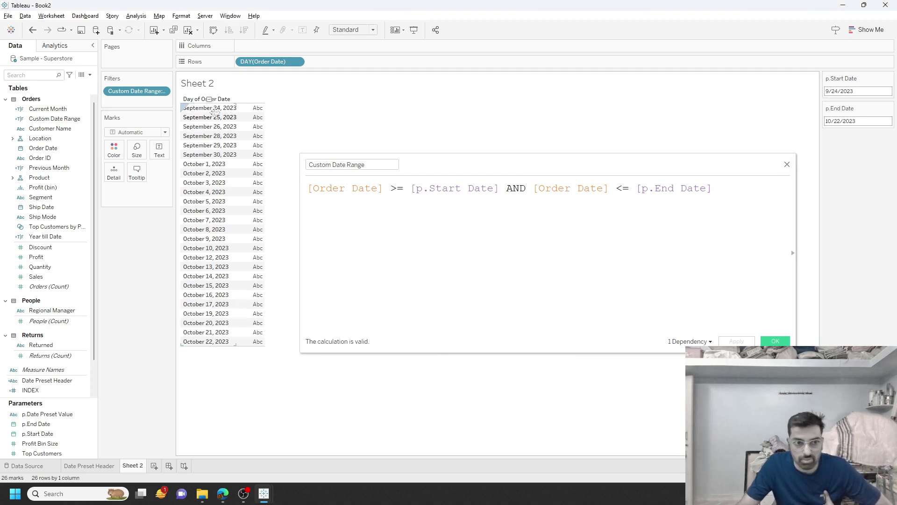
pyautogui.click(773, 343)
pyautogui.moveTo(136, 91); pyautogui.dragTo(141, 280)
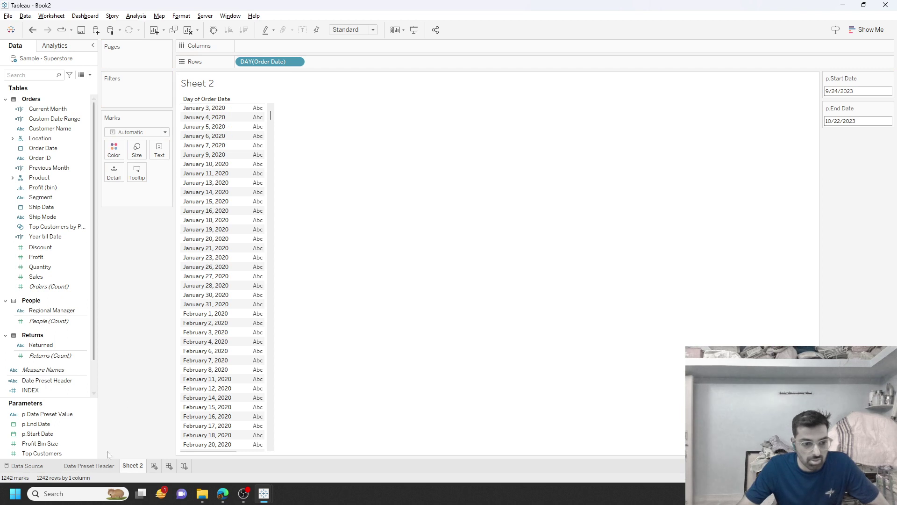
# - Add a parameter action named Update Date Preset Parameter on the Date Preset Header sheet
pyautogui.click(99, 465)
pyautogui.click(326, 119)
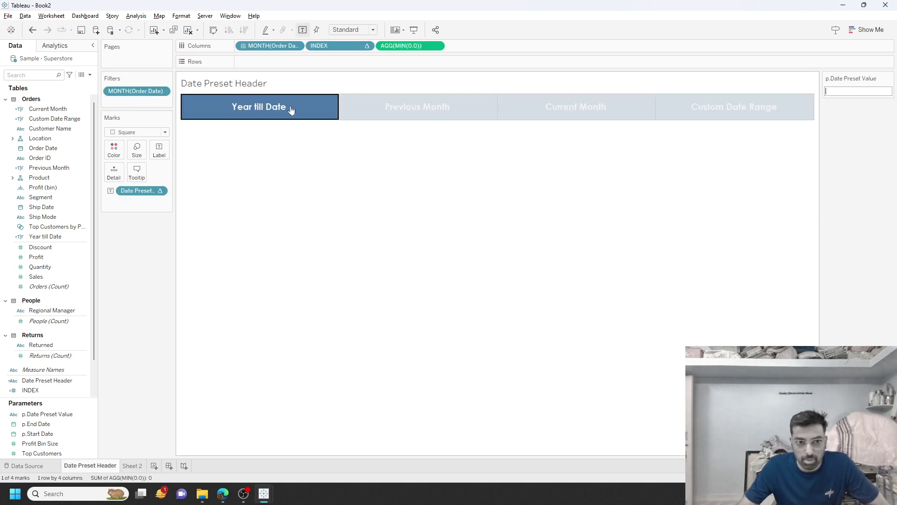
pyautogui.click(51, 15)
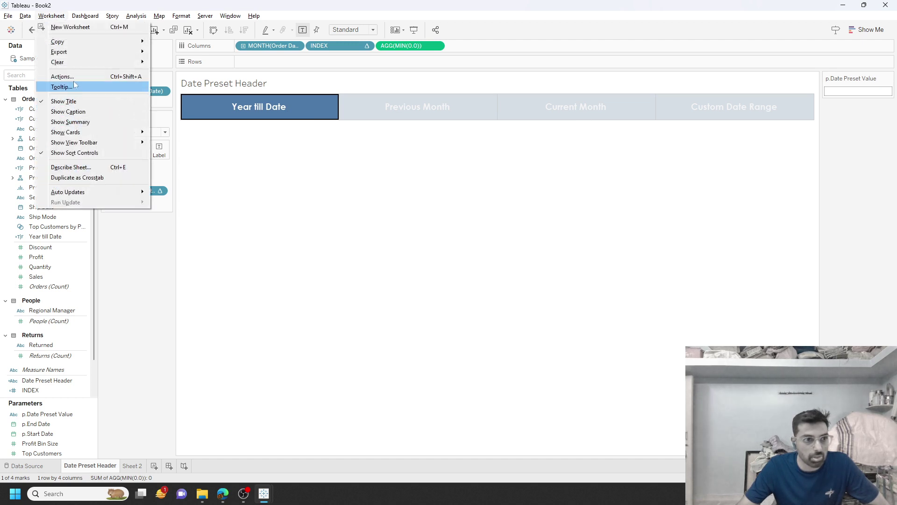
pyautogui.click(63, 76)
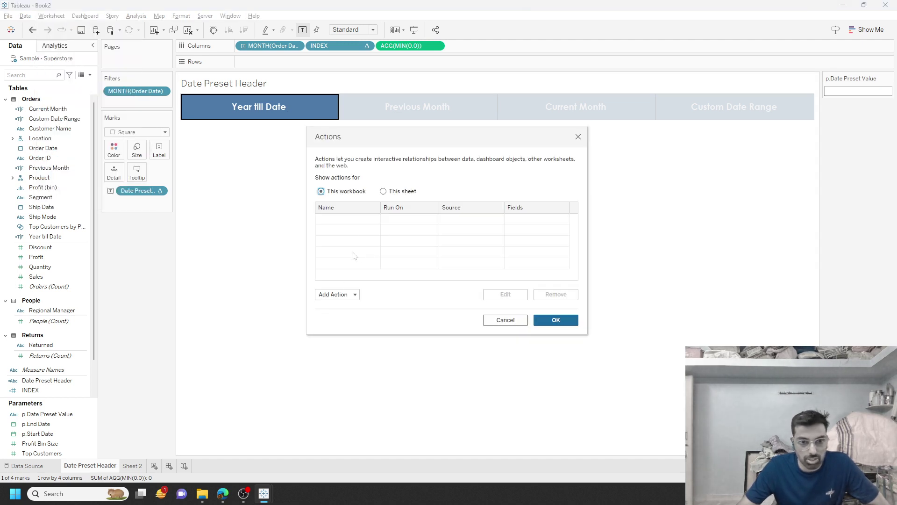
pyautogui.click(335, 294)
pyautogui.click(341, 272)
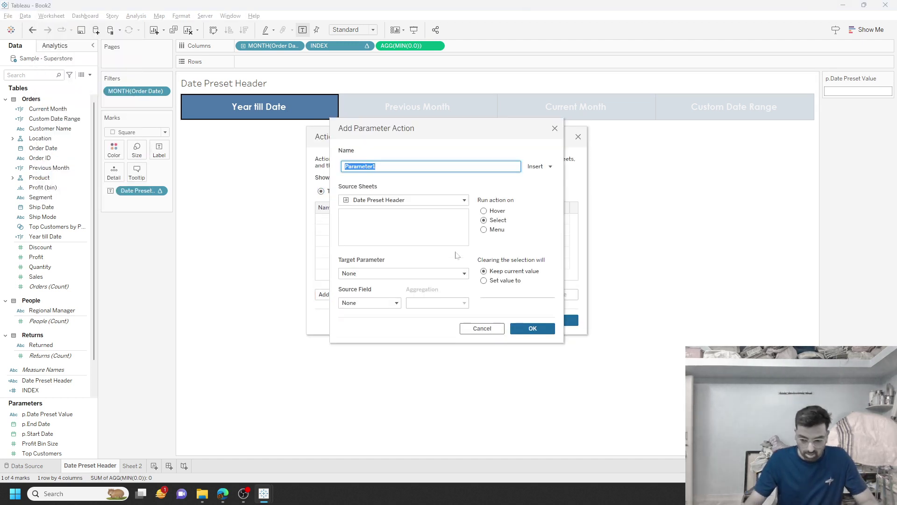
pyautogui.write('Update')
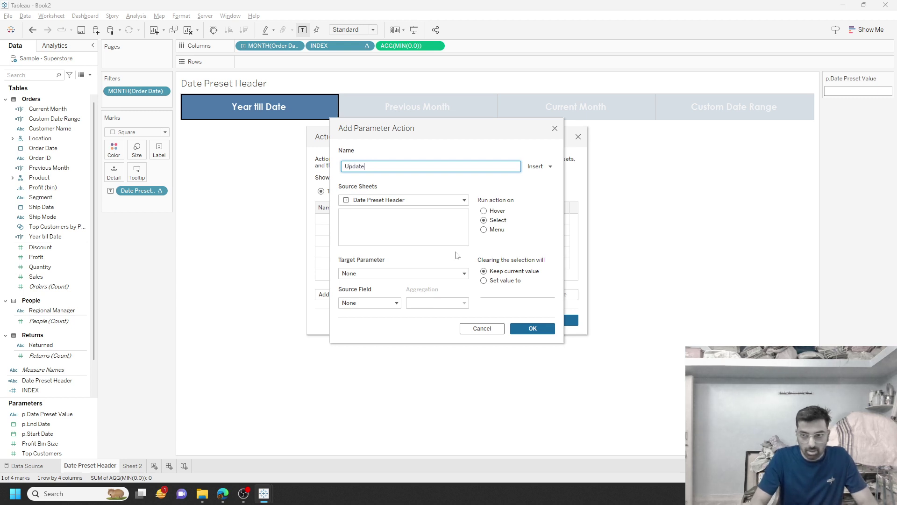
pyautogui.write(' Date P')
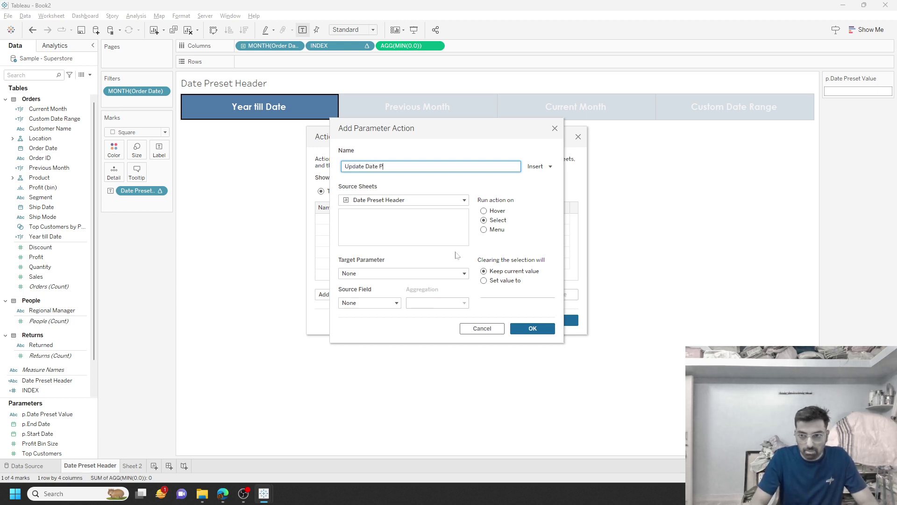
pyautogui.write('reset Va')
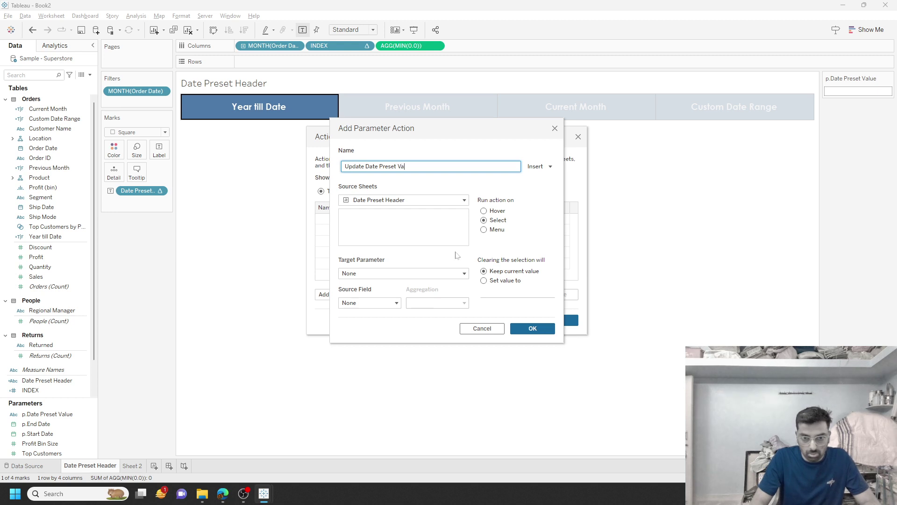
pyautogui.press('BackSpace')
pyautogui.press('BackSpace')
pyautogui.write('Pa')
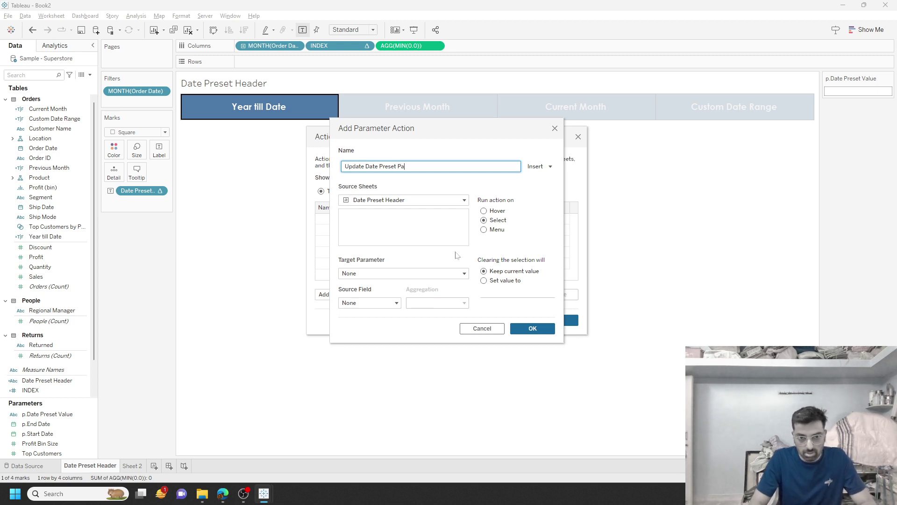
pyautogui.write('rameter')
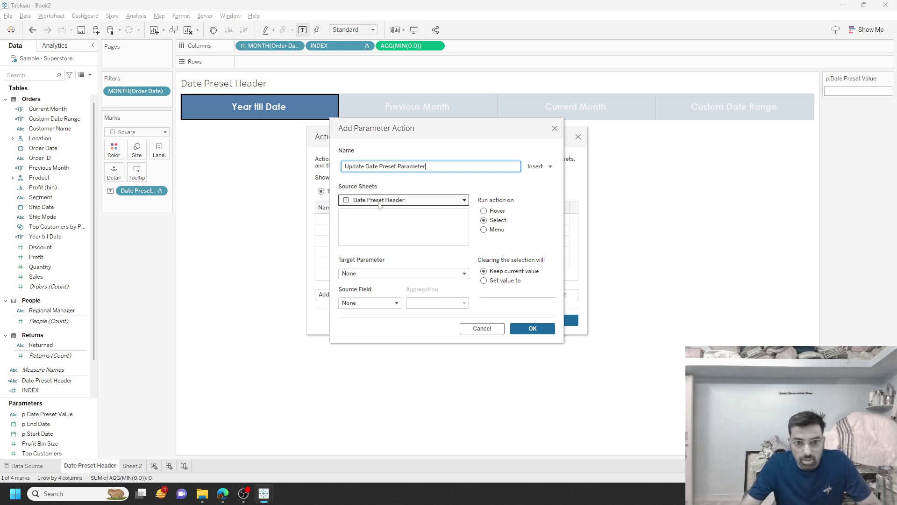
# - Set the parameter action's target to p.Date Preset Value with Date Preset Header as source field, and save the action
pyautogui.click(378, 204)
pyautogui.click(380, 204)
pyautogui.click(369, 273)
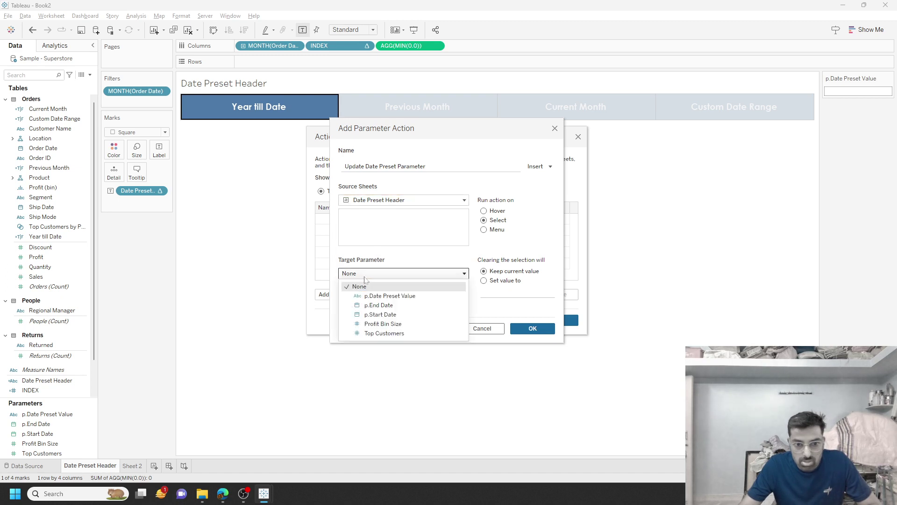
pyautogui.click(388, 295)
pyautogui.click(369, 303)
pyautogui.click(379, 329)
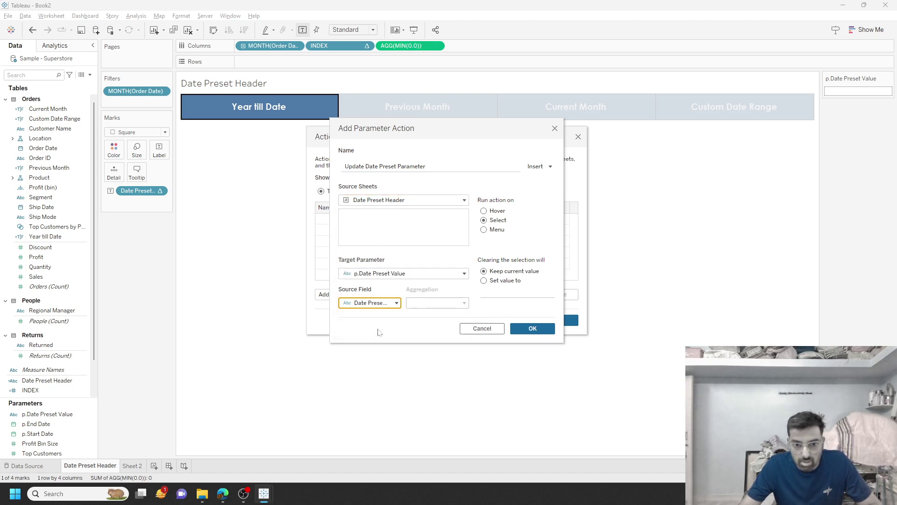
pyautogui.click(532, 328)
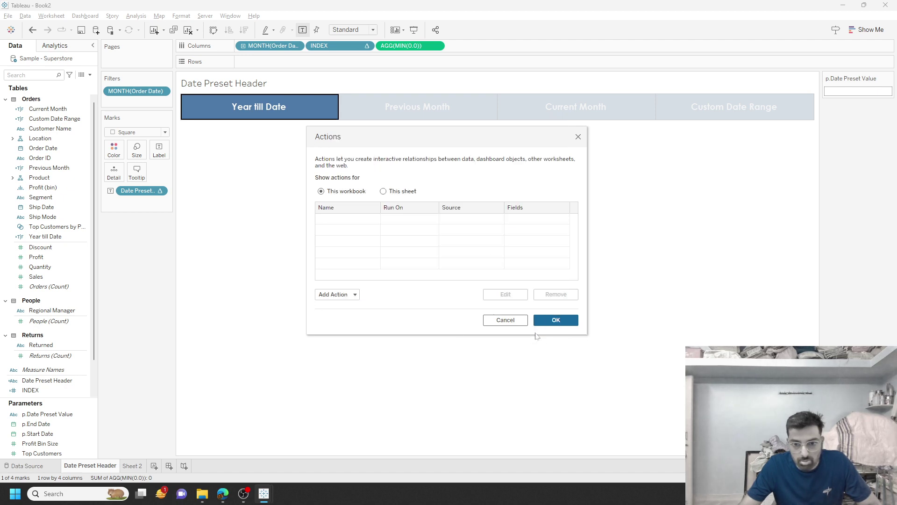
pyautogui.click(553, 322)
# - Test the parameter action by selecting several presets in the header, finishing on Year till Date, and clear the selection
pyautogui.click(391, 118)
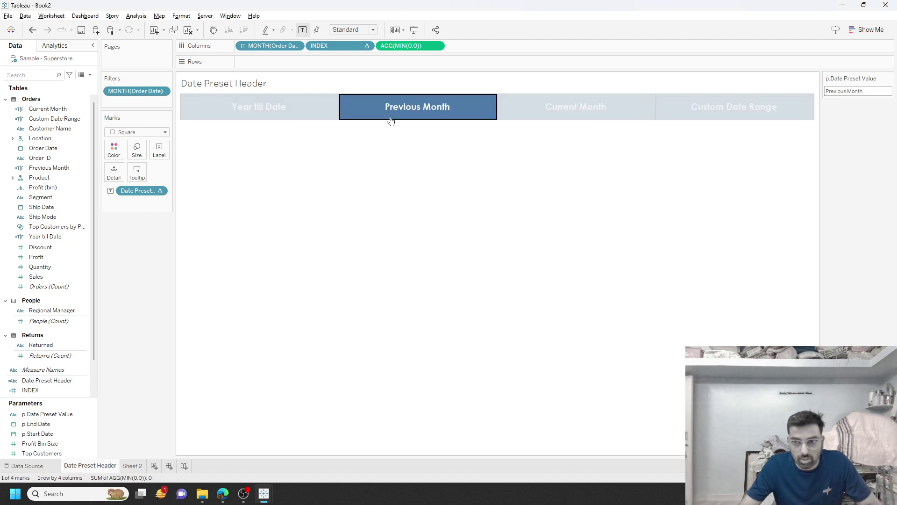
pyautogui.click(628, 122)
pyautogui.click(713, 110)
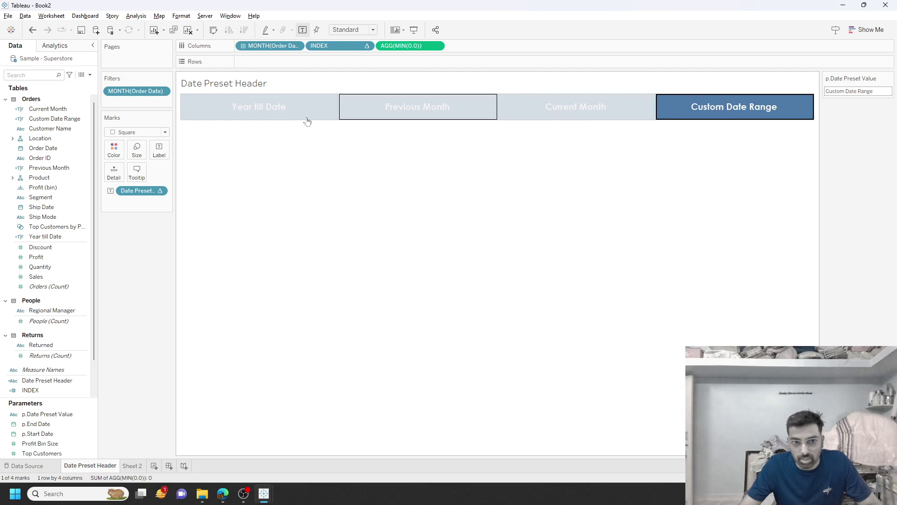
pyautogui.click(281, 121)
pyautogui.click(252, 279)
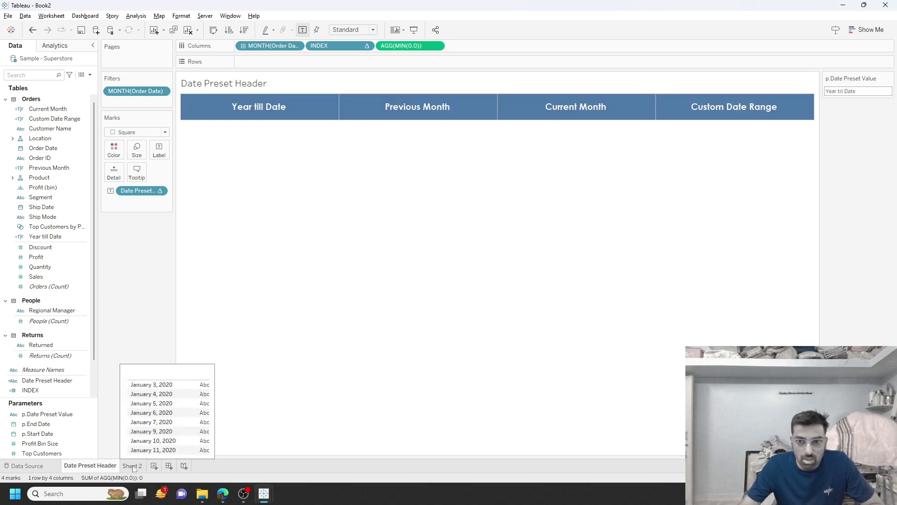
# - Show the p.Date Preset Value parameter control on Sheet 2
pyautogui.click(133, 466)
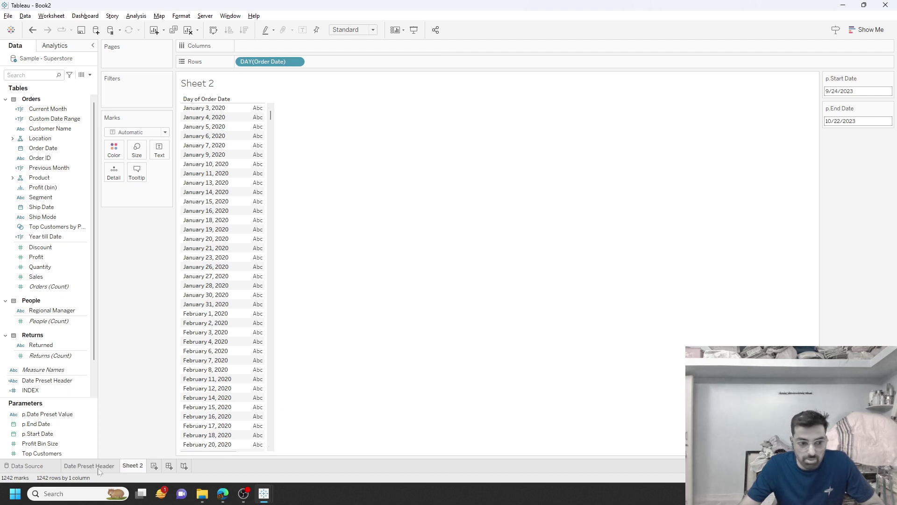
pyautogui.click(55, 414)
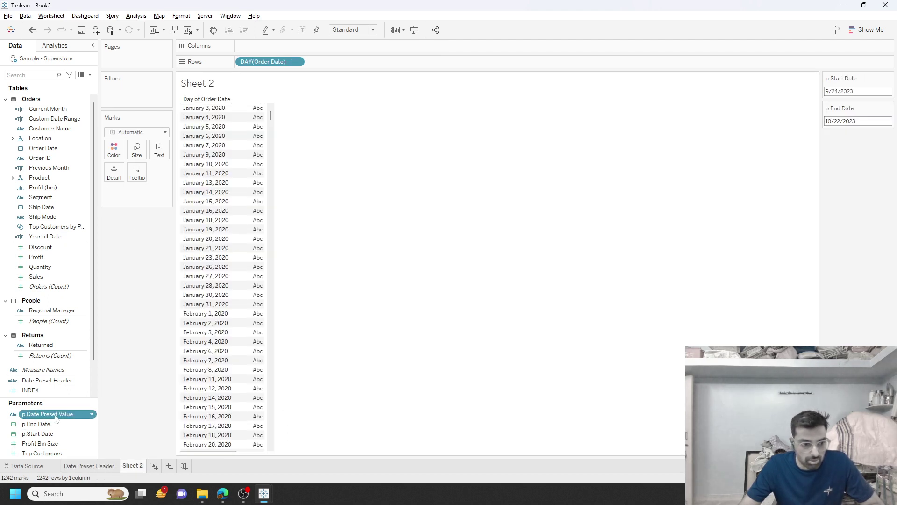
pyautogui.rightClick(55, 414)
pyautogui.click(105, 247)
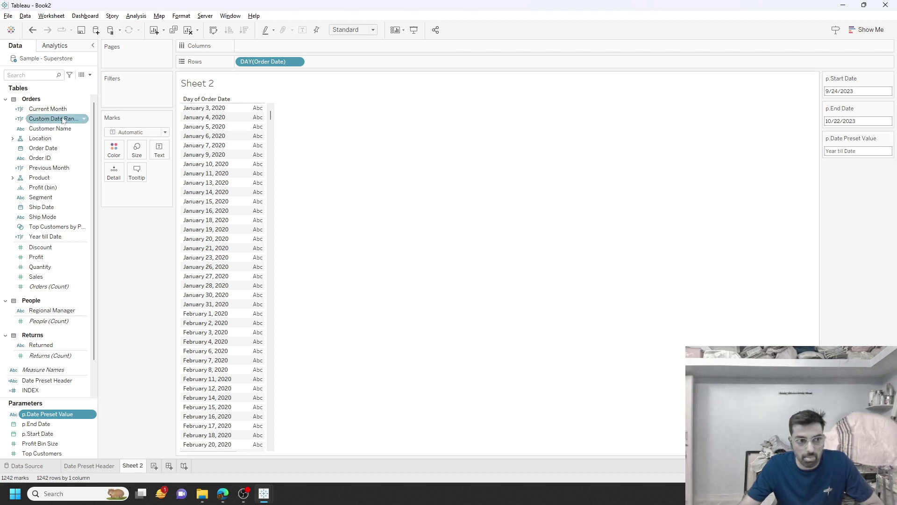
# - Widen the data pane and create a calculated field named Date Preset Filter
pyautogui.moveTo(98, 89); pyautogui.dragTo(142, 86)
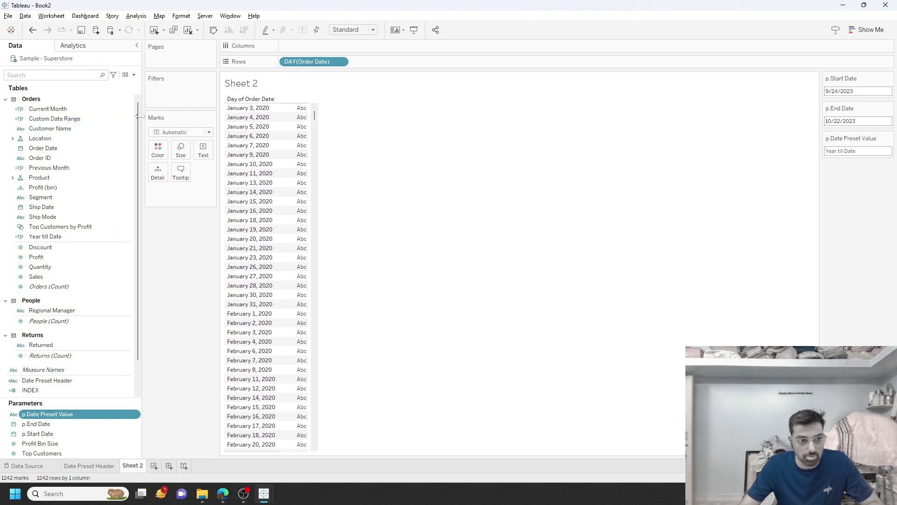
pyautogui.click(134, 74)
pyautogui.click(101, 85)
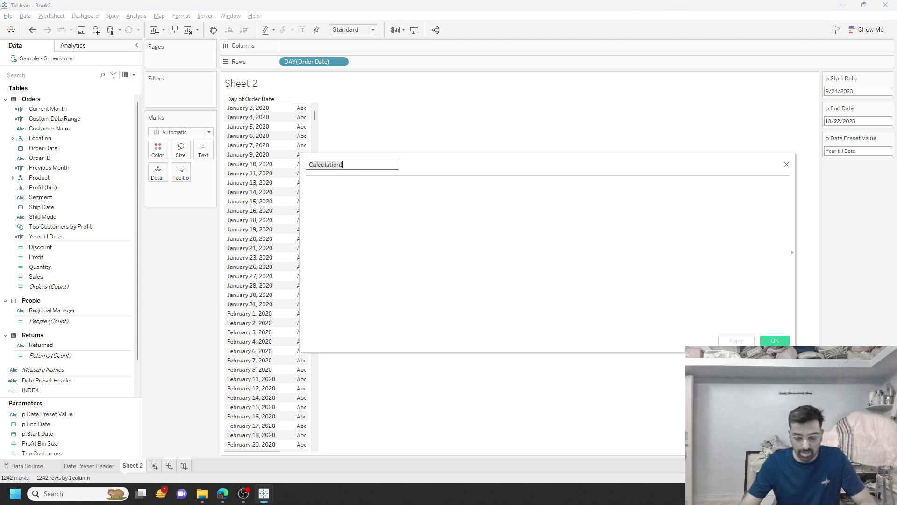
pyautogui.write('Date')
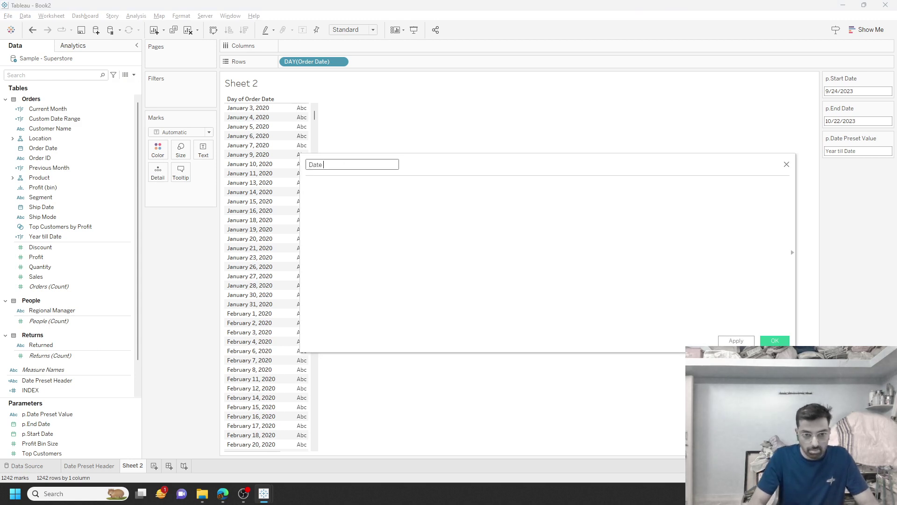
pyautogui.write(' Preset F')
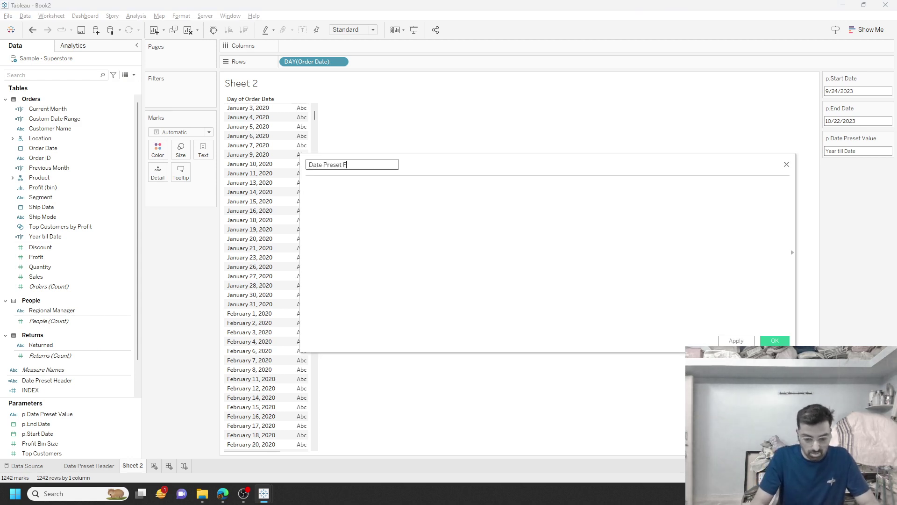
pyautogui.write('ilter')
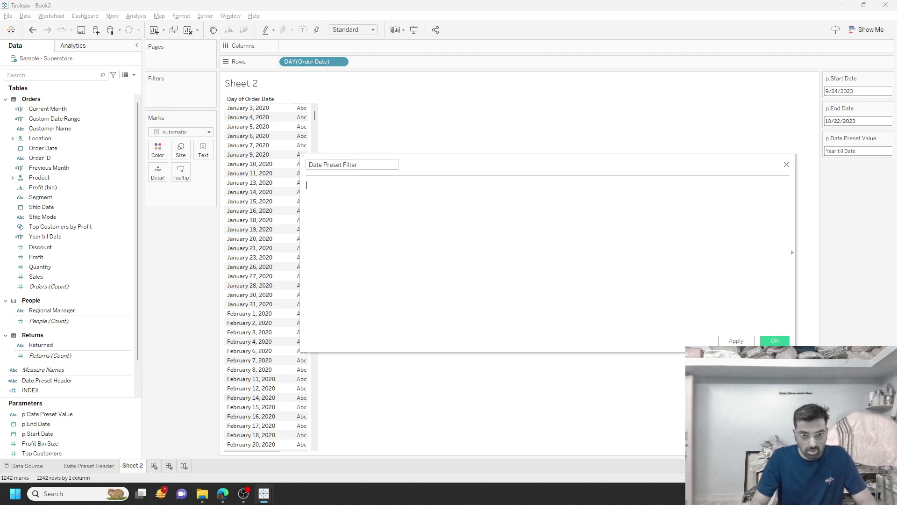
# - Start the Date Preset Filter formula with CASE [p.Date Preset Value] and the branch WHEN 'Year till Date' THEN [Year till Date]
pyautogui.click(308, 185)
pyautogui.write('CASE ')
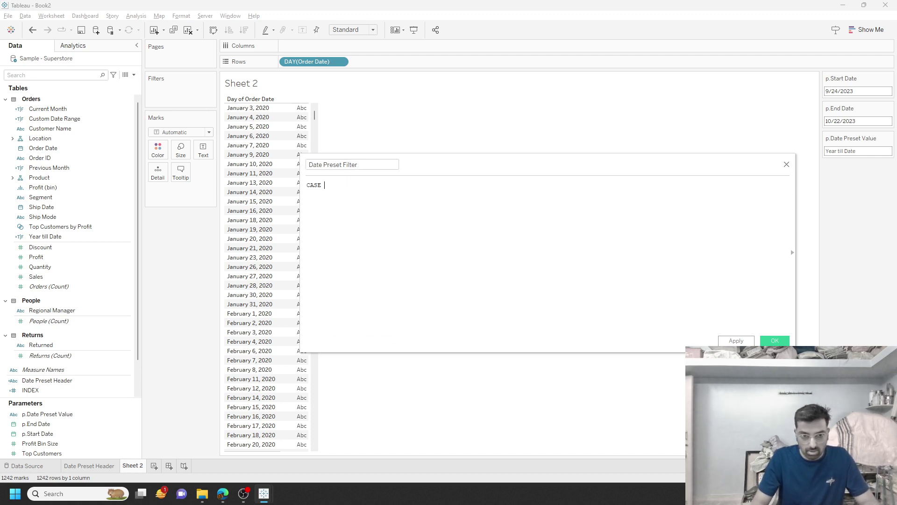
pyautogui.write('P.')
pyautogui.press('Return')
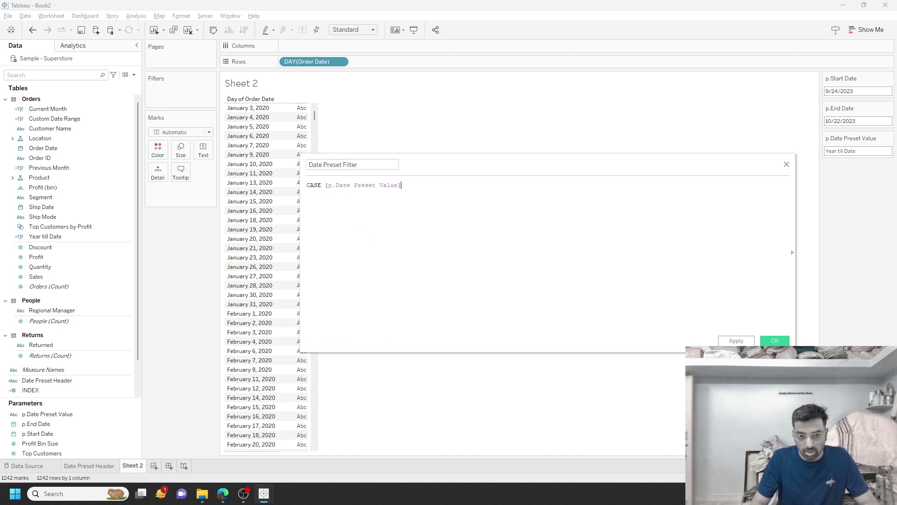
pyautogui.write('WHEN ')
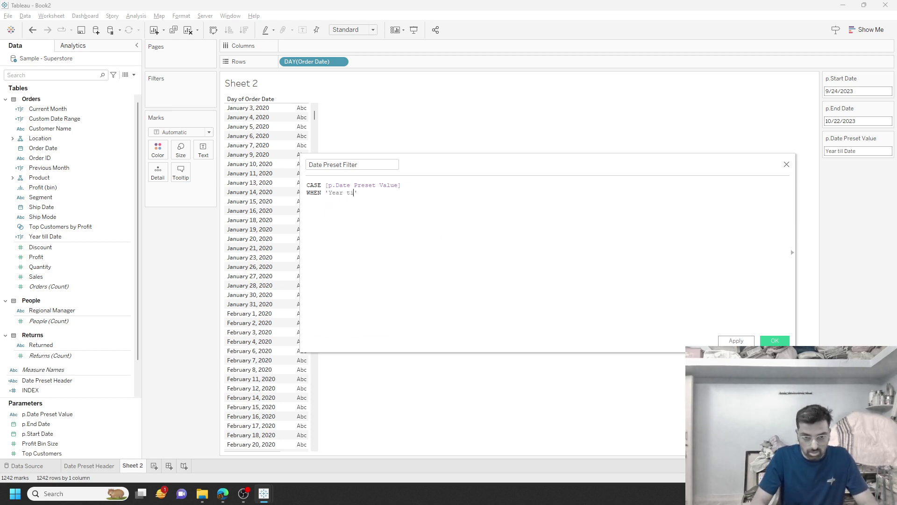
pyautogui.write("'Year till Date' ")
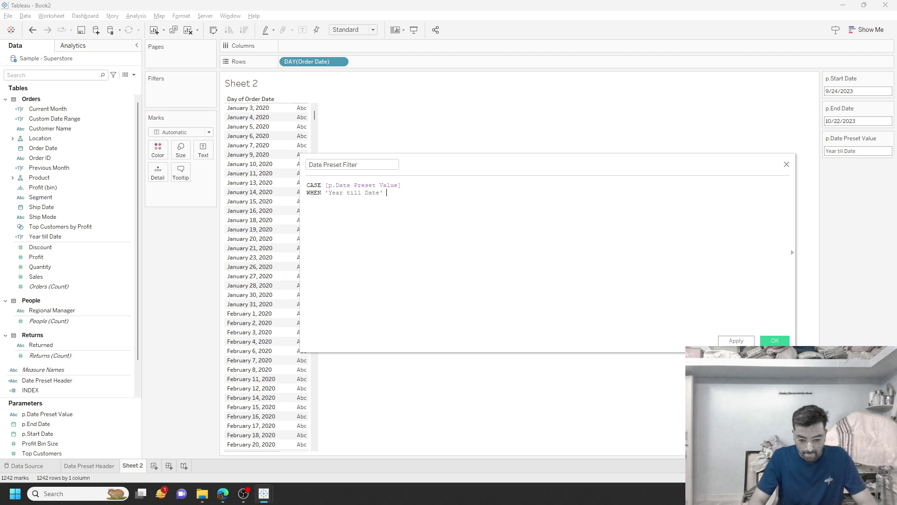
pyautogui.write('THEN year')
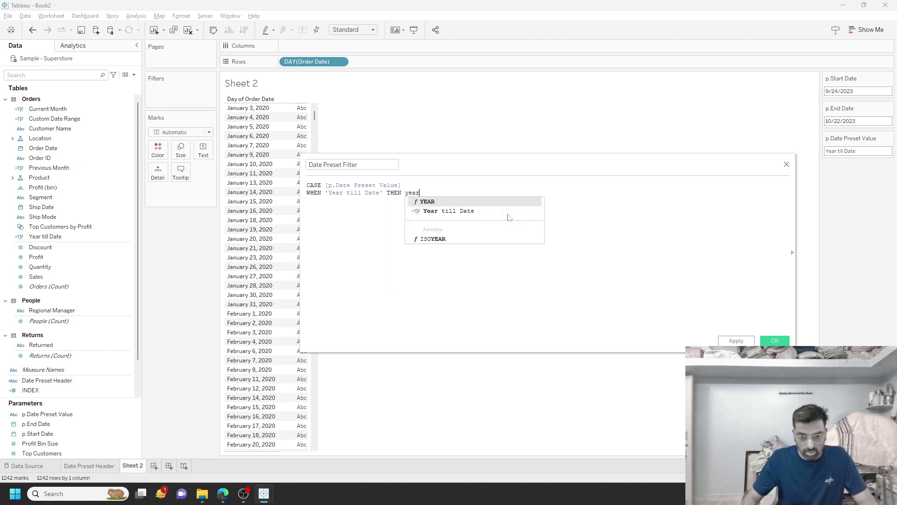
pyautogui.press('Down')
pyautogui.press('Return')
# - Add the branch WHEN 'Previous Month' THEN [Previous Month] to the CASE formula
pyautogui.write('WHEN ')
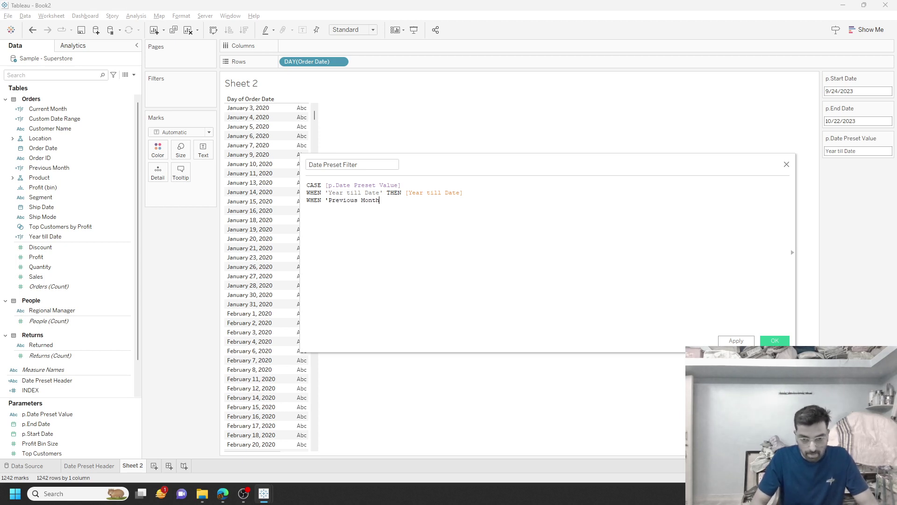
pyautogui.write("'Previous Month' T")
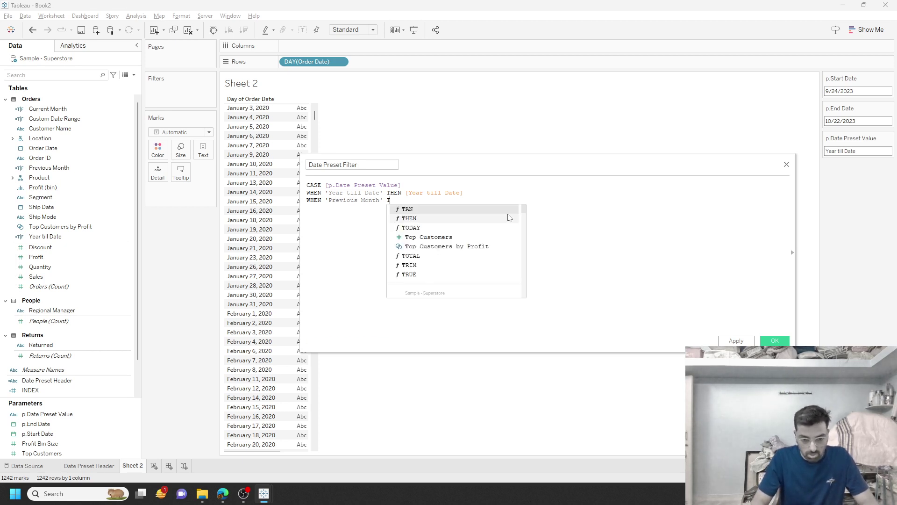
pyautogui.write('HEN ')
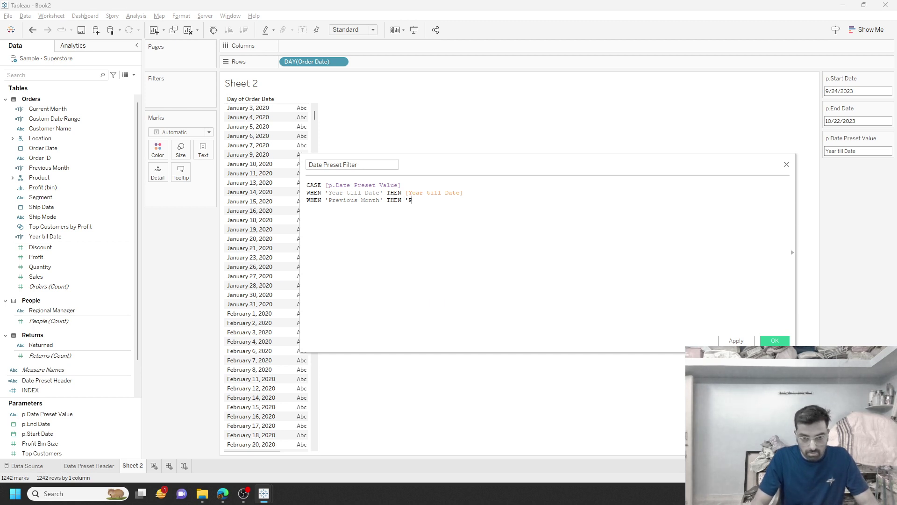
pyautogui.write("'")
pyautogui.press('BackSpace')
pyautogui.write('[Pre')
pyautogui.press('Return')
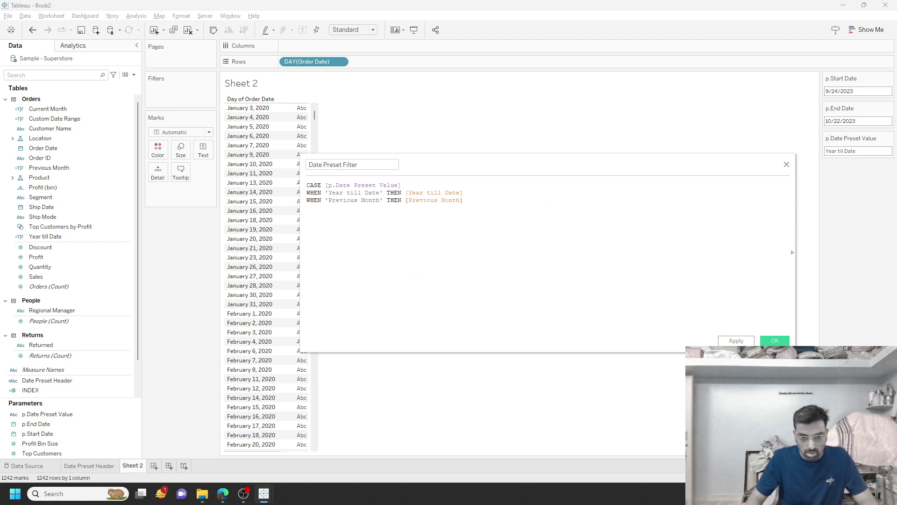
# - Add the branch WHEN 'Current Month' THEN [Current Month] to the CASE formula
pyautogui.press('Return')
pyautogui.write("WHEN 'Current Mont")
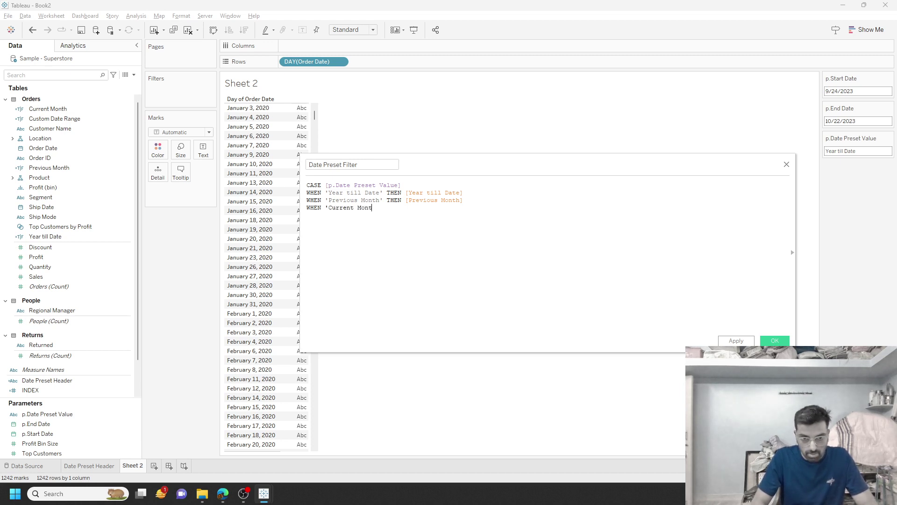
pyautogui.write("h' THEN cUR")
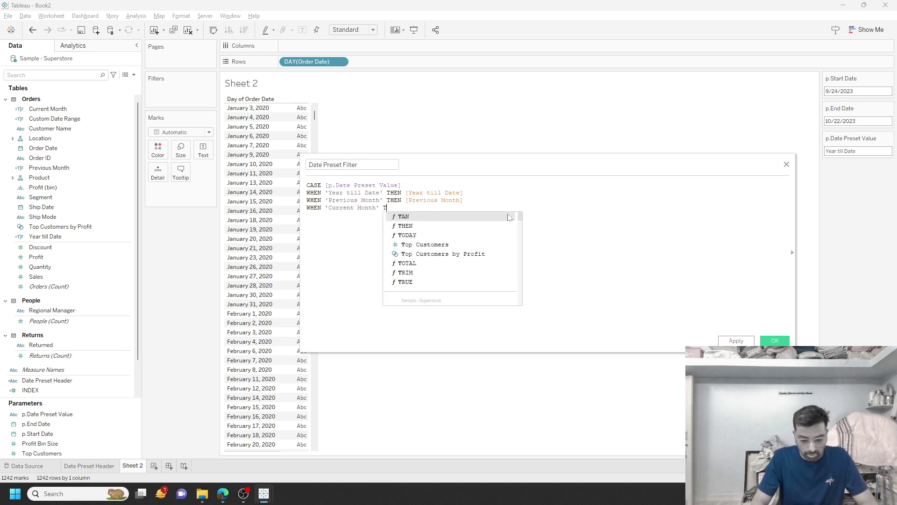
pyautogui.press('Return')
pyautogui.press('Return')
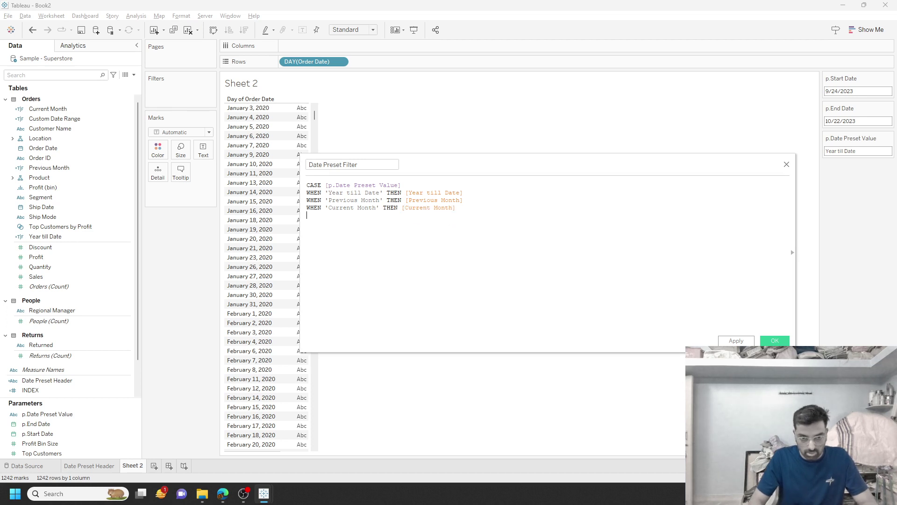
# - Add the branch WHEN 'Custom Date Range' THEN [Custom Date Range] to the CASE formula
pyautogui.write('WHEN ')
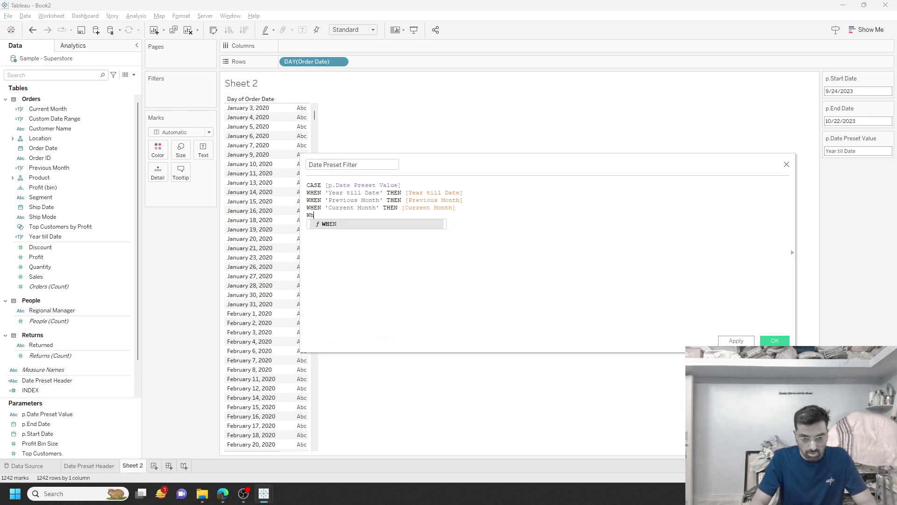
pyautogui.write("'")
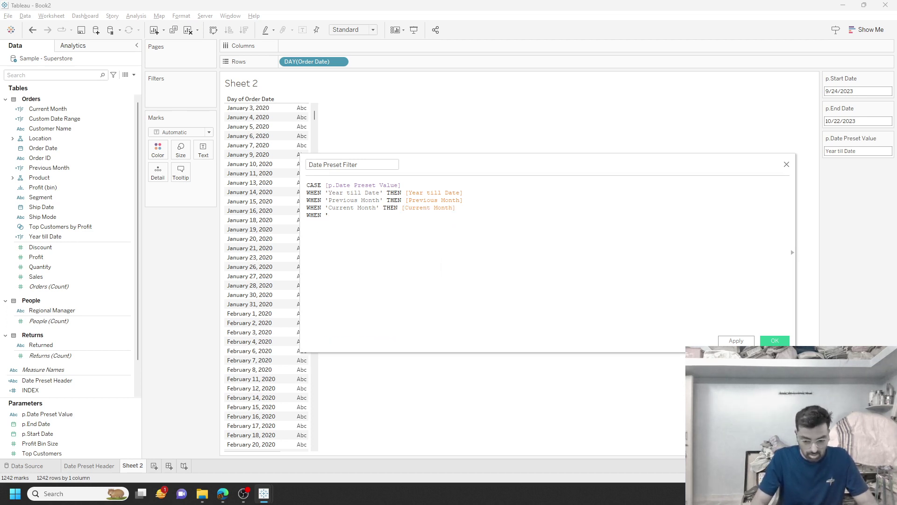
pyautogui.write('c')
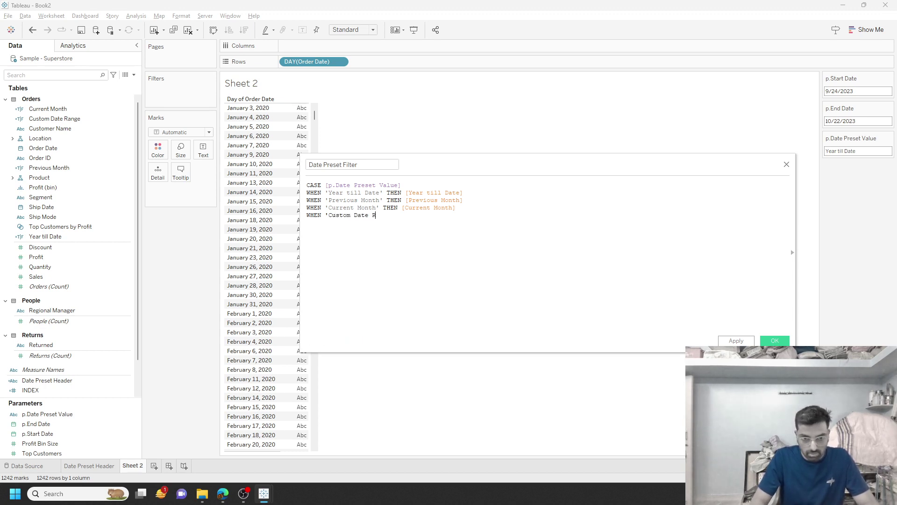
pyautogui.write(' THEN CUS')
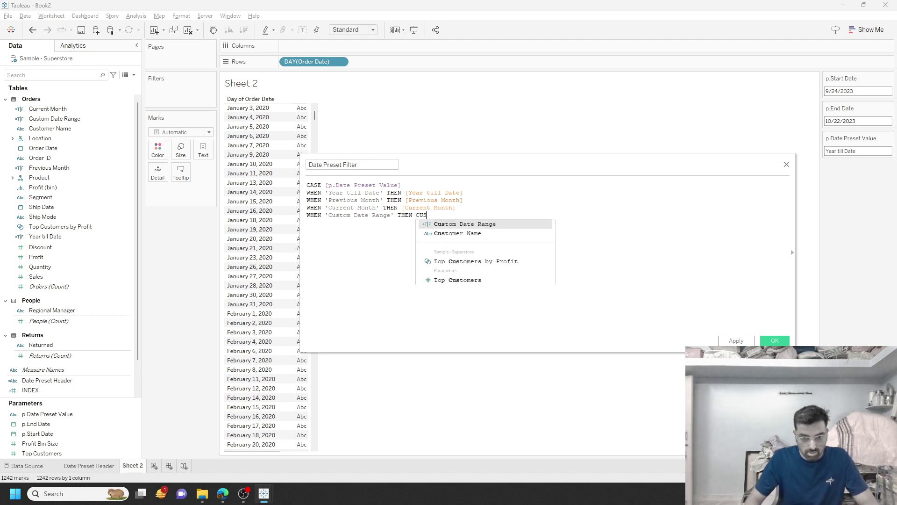
pyautogui.press('Return')
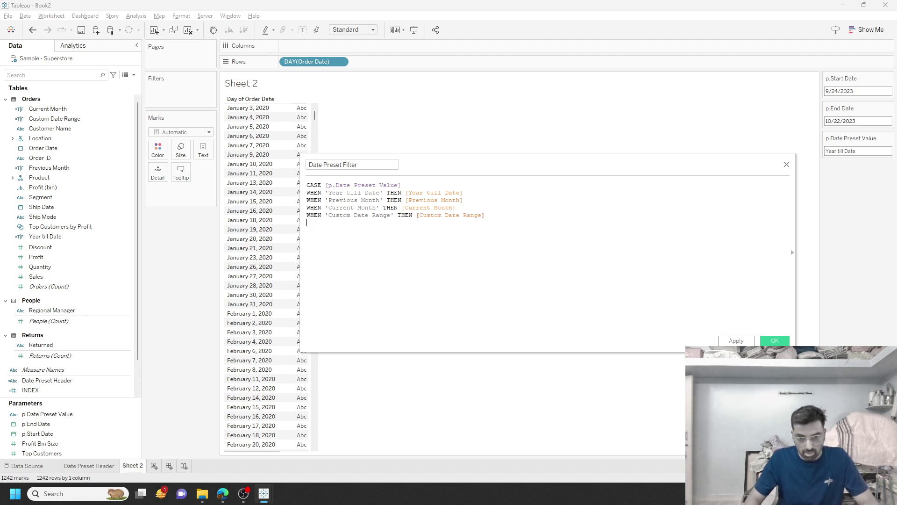
# - Finish the CASE formula with END, enlarge the formula text, and save the Date Preset Filter field
pyautogui.press('Return')
pyautogui.write('END')
pyautogui.hotkey('ctrl', '+')
pyautogui.hotkey('ctrl', '+')
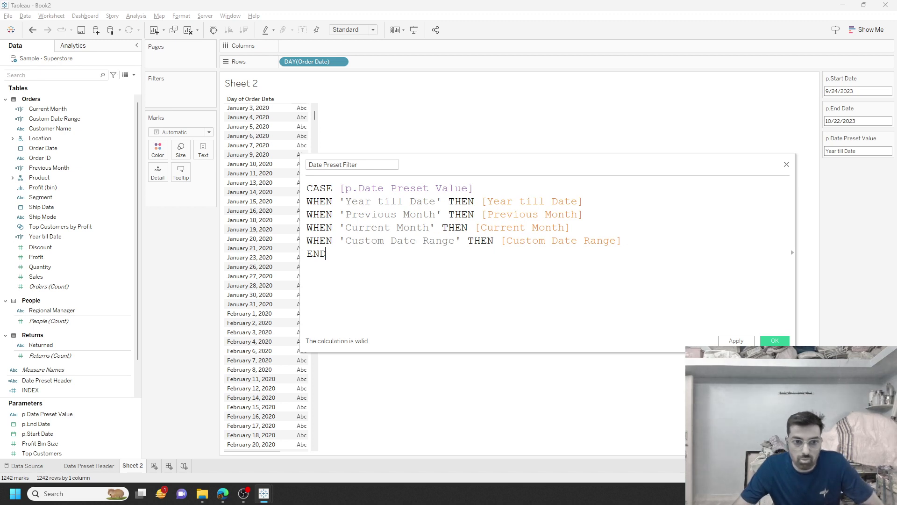
pyautogui.hotkey('ctrl', 'a')
pyautogui.press('Right')
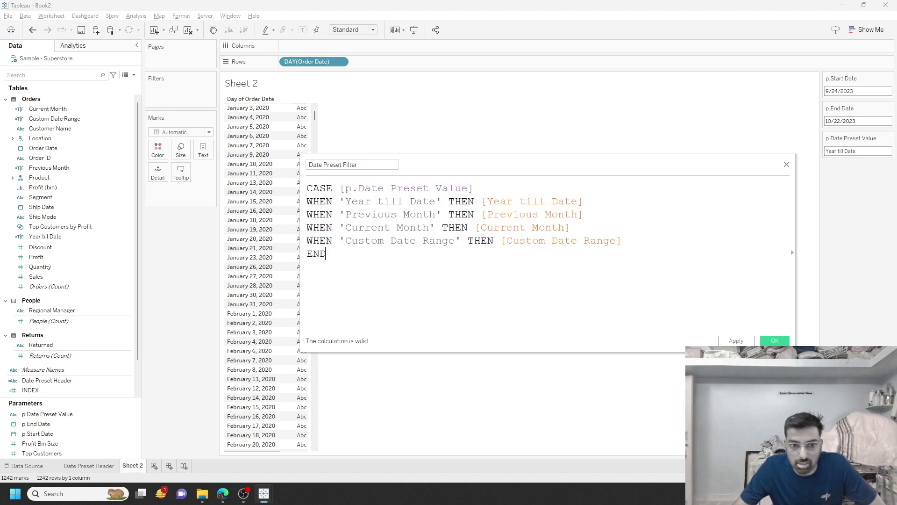
pyautogui.click(857, 151)
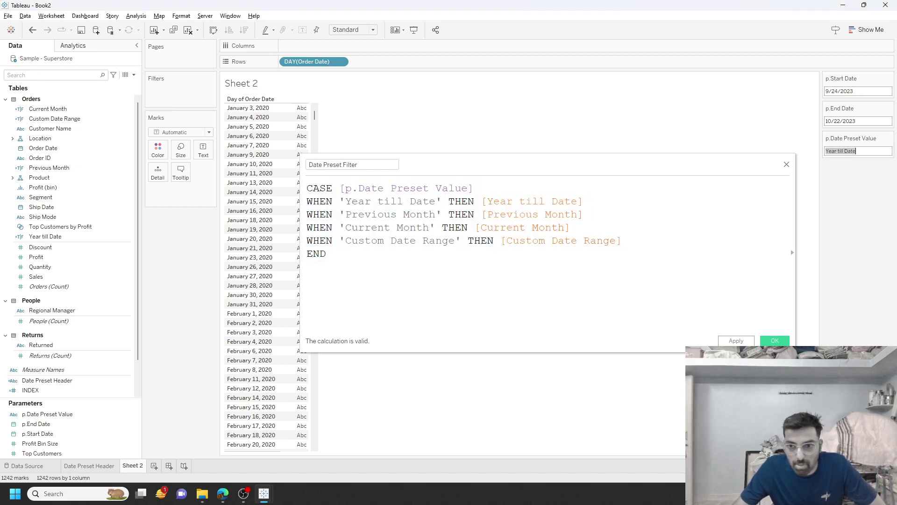
pyautogui.click(775, 340)
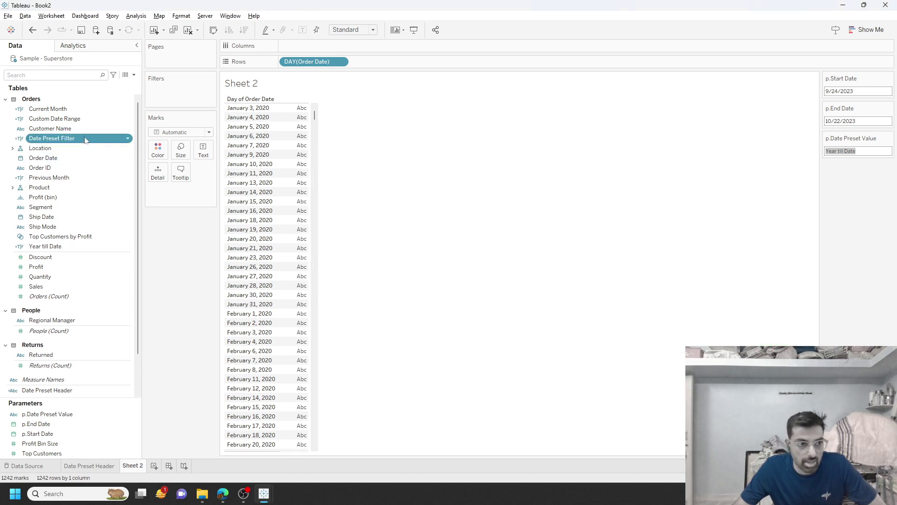
# - Filter Sheet 2 to True values of Date Preset Filter and test it with the Current Month preset on the Date Preset Header sheet
pyautogui.moveTo(85, 138); pyautogui.dragTo(178, 92)
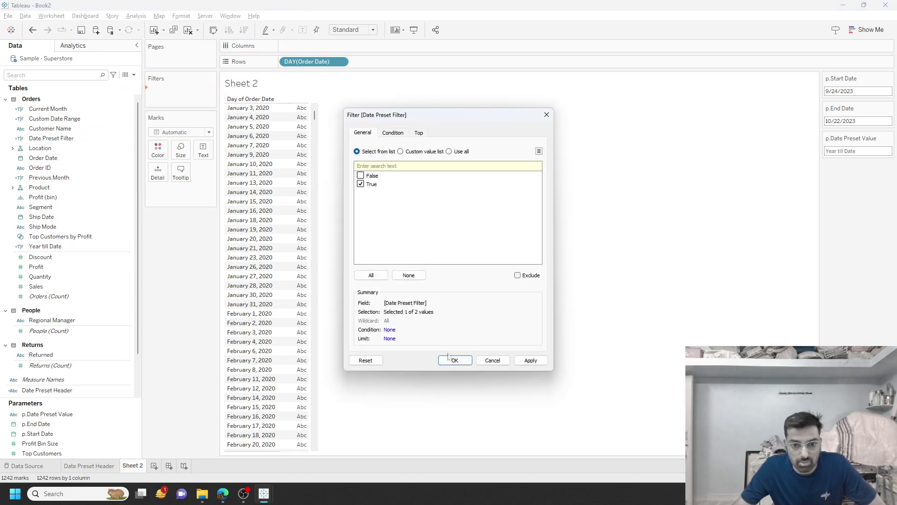
pyautogui.click(450, 359)
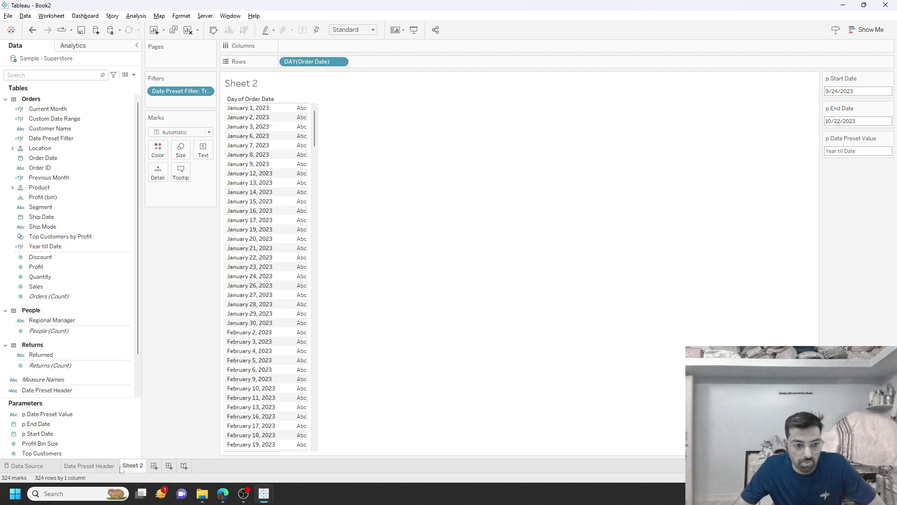
pyautogui.click(106, 467)
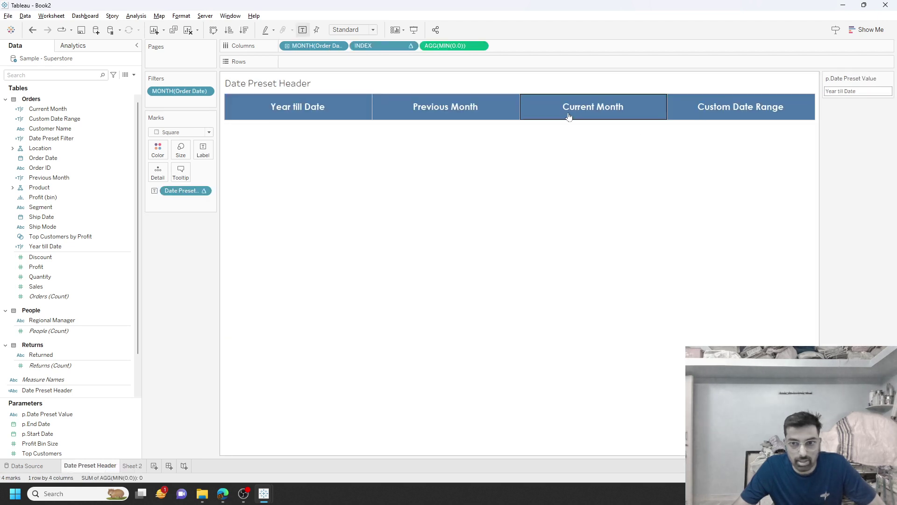
pyautogui.click(568, 116)
pyautogui.click(132, 466)
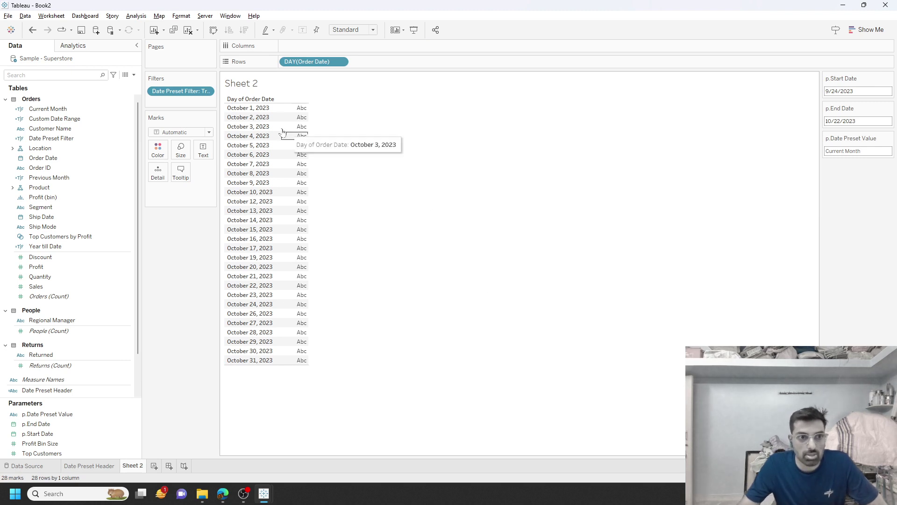
# - Remove the day-level Order Date from Sheet 2's rows and rename the sheet Sales Trend
pyautogui.moveTo(320, 62); pyautogui.dragTo(442, 2)
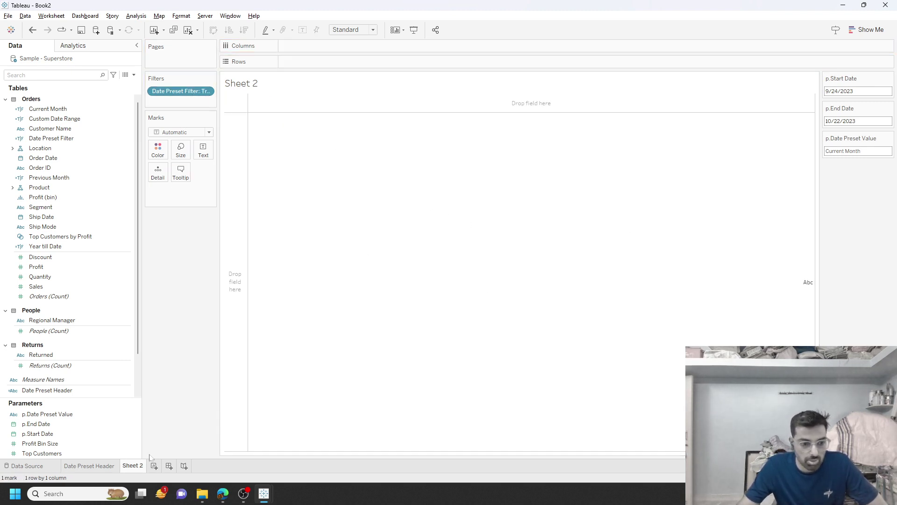
pyautogui.doubleClick(133, 467)
pyautogui.write('Sa')
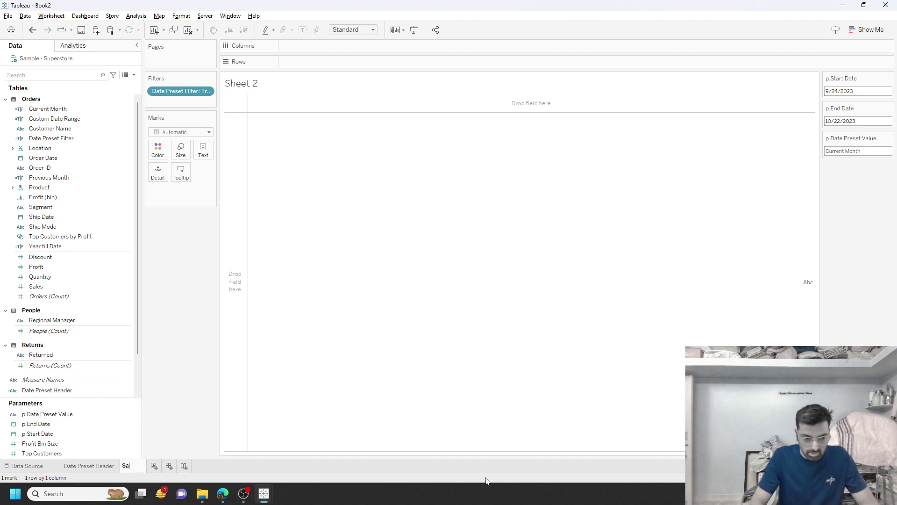
pyautogui.write('les Trend')
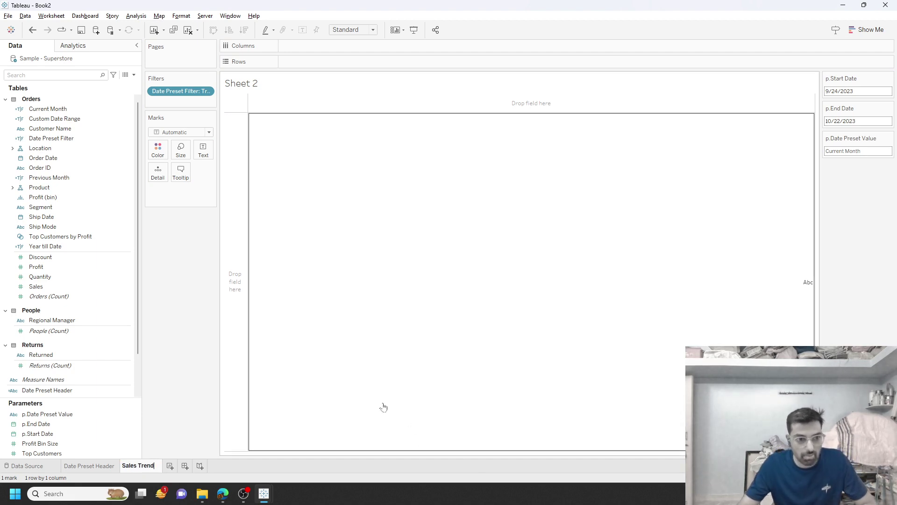
pyautogui.press('Return')
# - Plot the sum of Sales as a trend over continuous DAY(Order Date) on the Sales Trend sheet
pyautogui.doubleClick(70, 287)
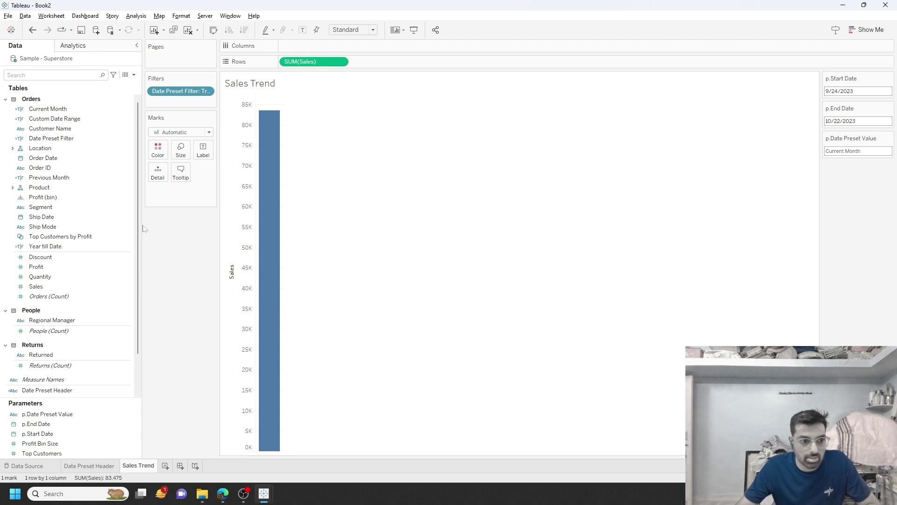
pyautogui.moveTo(43, 158); pyautogui.dragTo(282, 46)
pyautogui.click(411, 313)
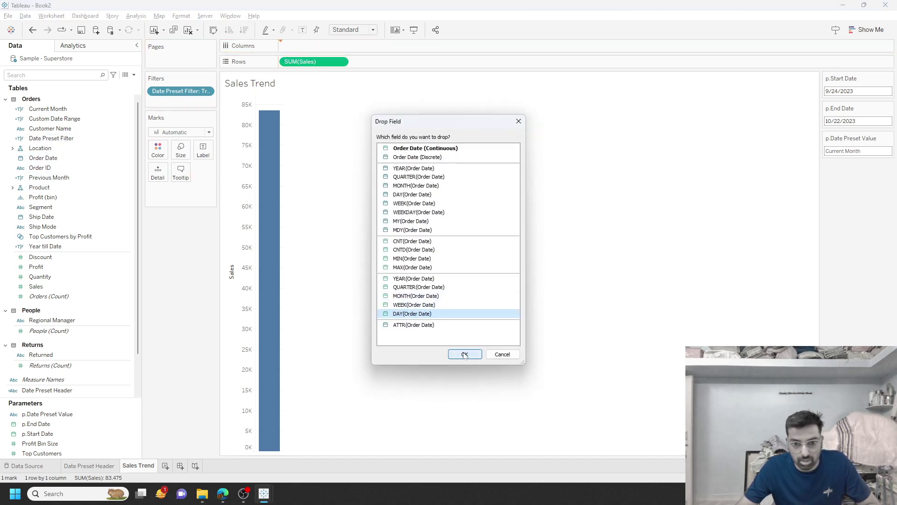
pyautogui.click(465, 353)
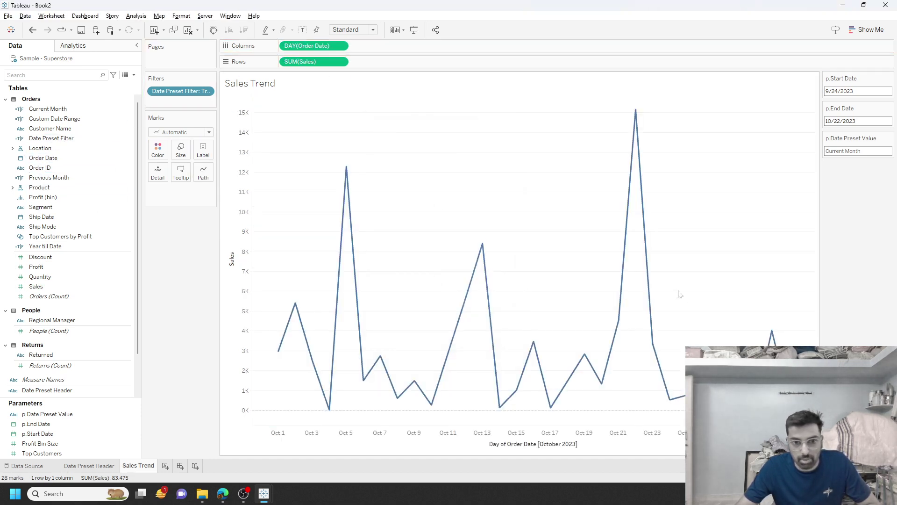
# - Clear the title of the Order Date axis on the Sales Trend chart
pyautogui.rightClick(550, 450)
pyautogui.click(588, 371)
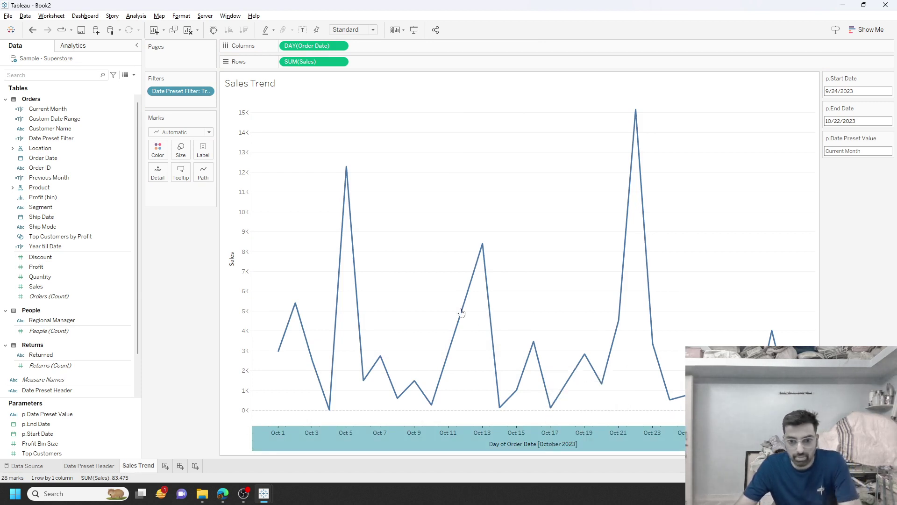
pyautogui.click(498, 312)
pyautogui.press('BackSpace')
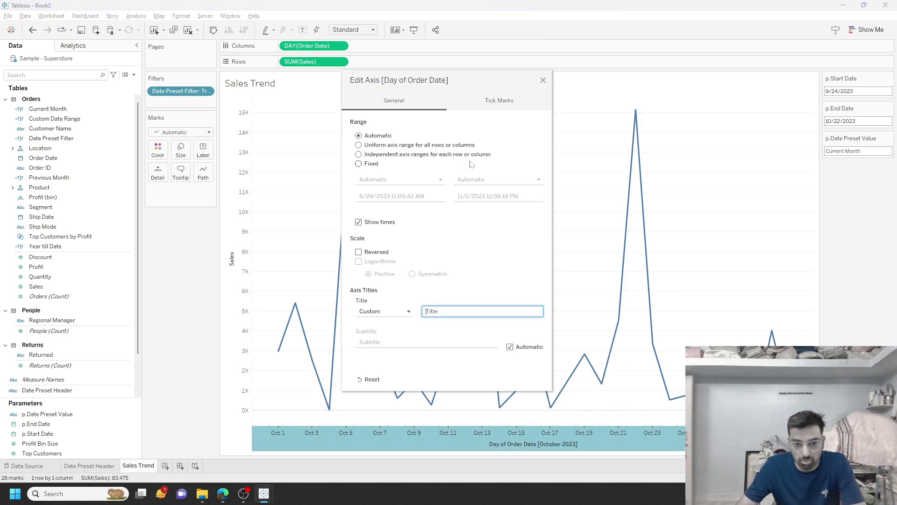
pyautogui.click(543, 80)
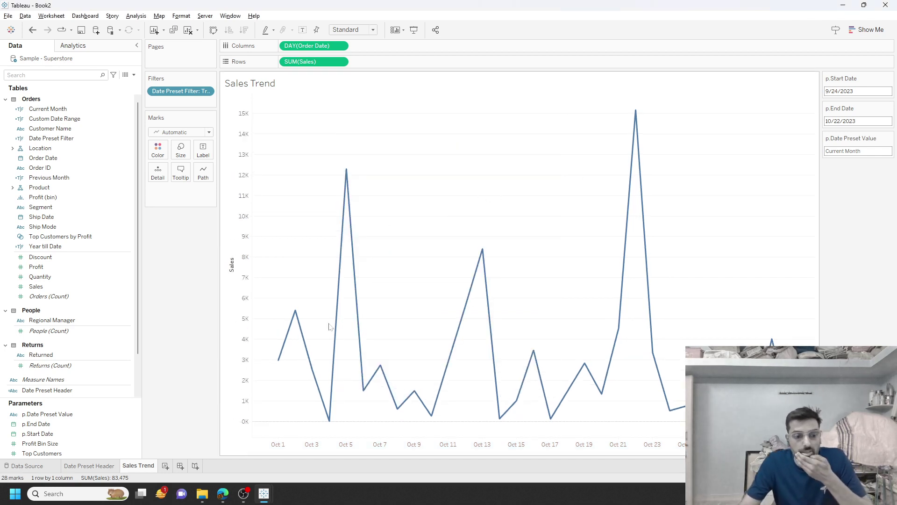
# - Create a calculated field named True with the formula [p.Date Preset Value] = 'Custom Date Range'
pyautogui.moveTo(110, 469)
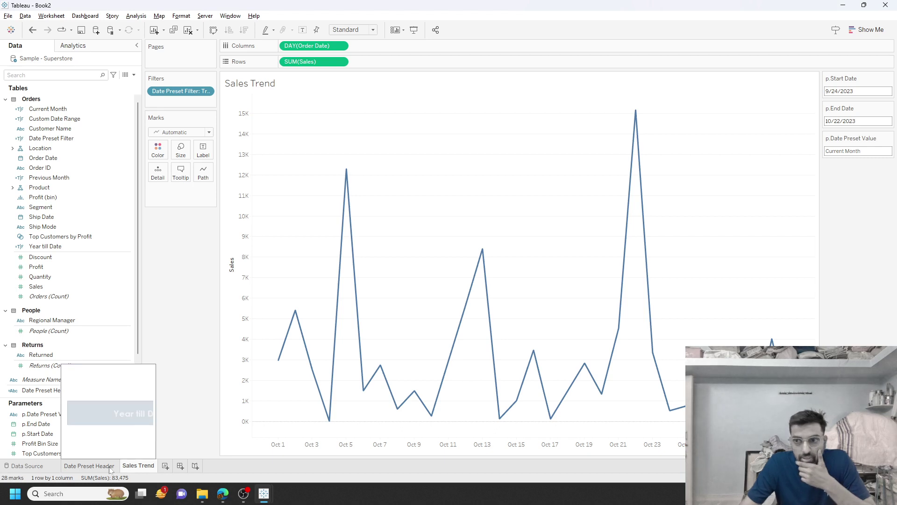
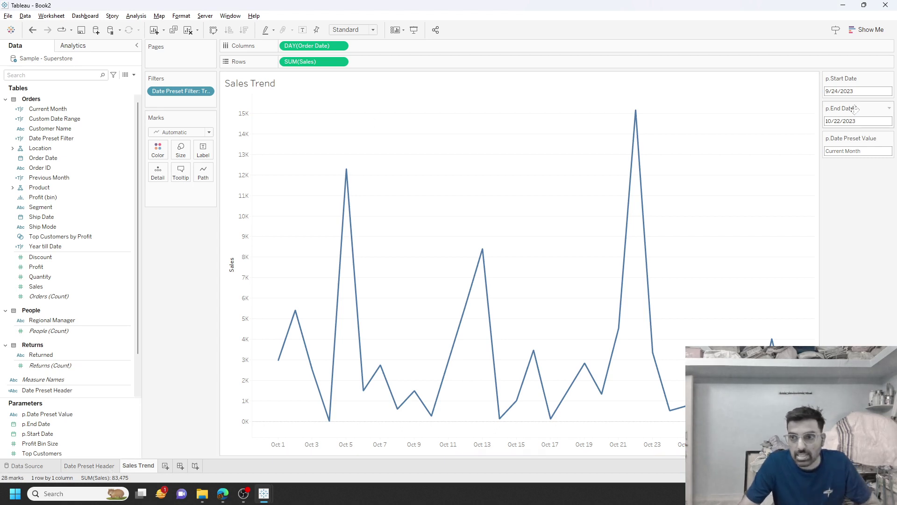
pyautogui.click(134, 75)
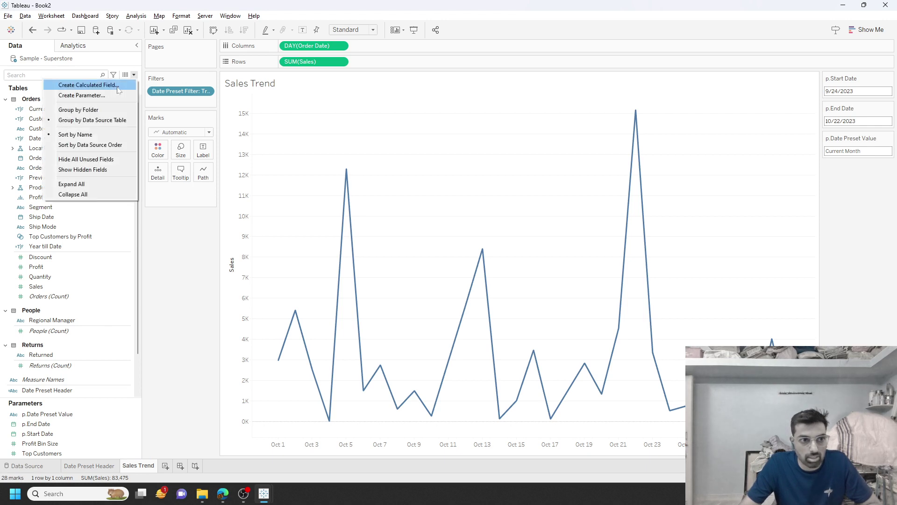
pyautogui.click(89, 85)
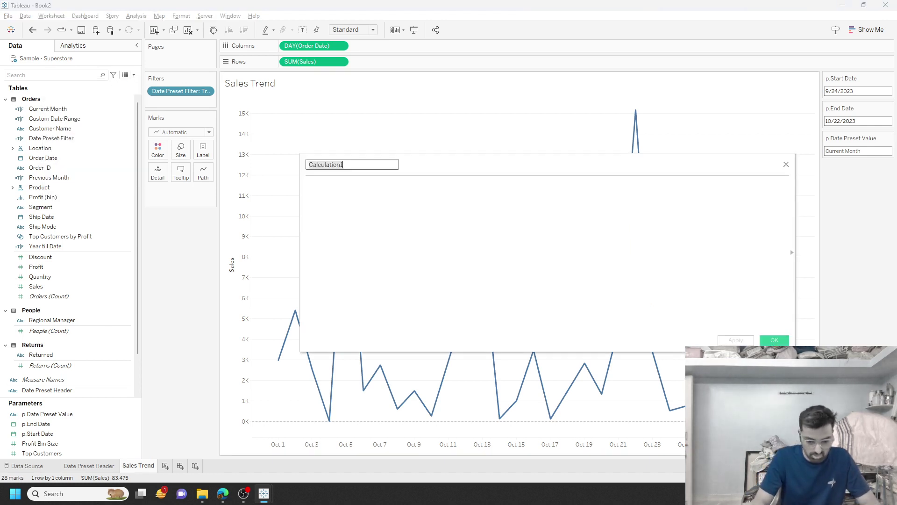
pyautogui.write('True')
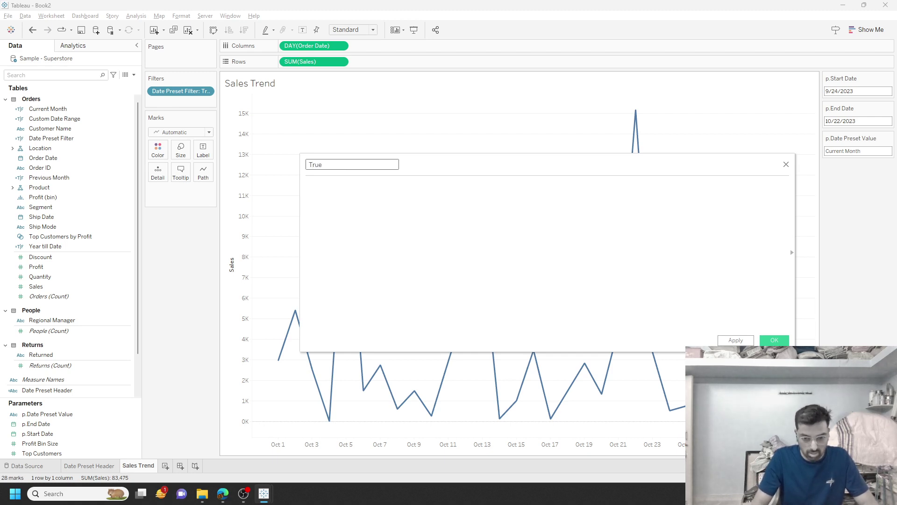
pyautogui.press('Tab')
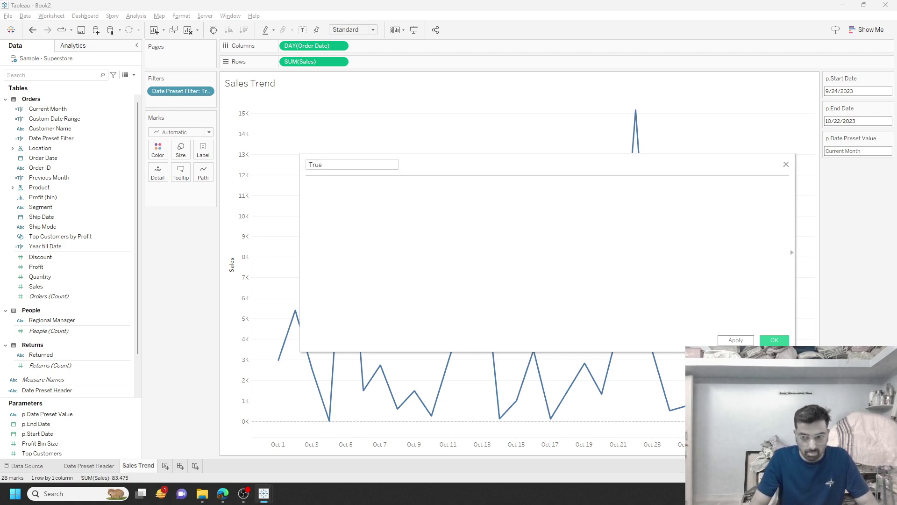
pyautogui.write('[p.Date Preset Value]')
pyautogui.press('Return')
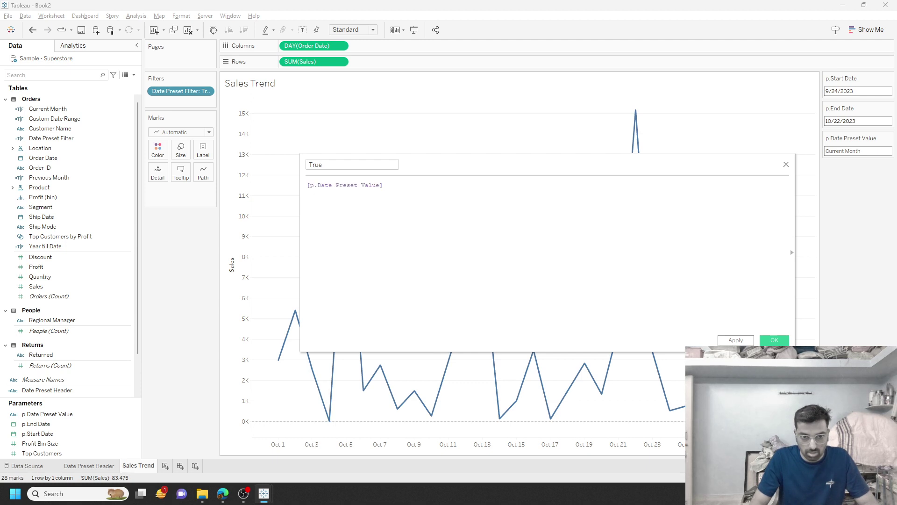
pyautogui.write("= 'Custom Date Range")
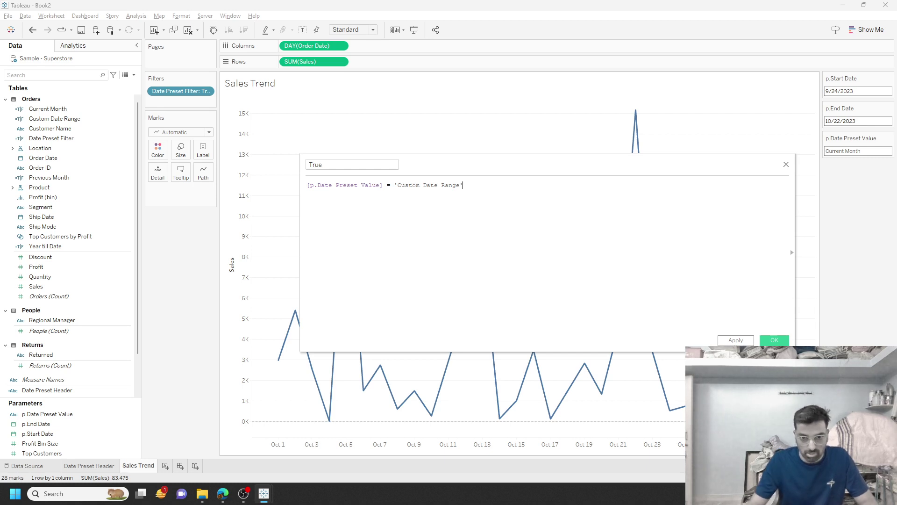
pyautogui.click(774, 341)
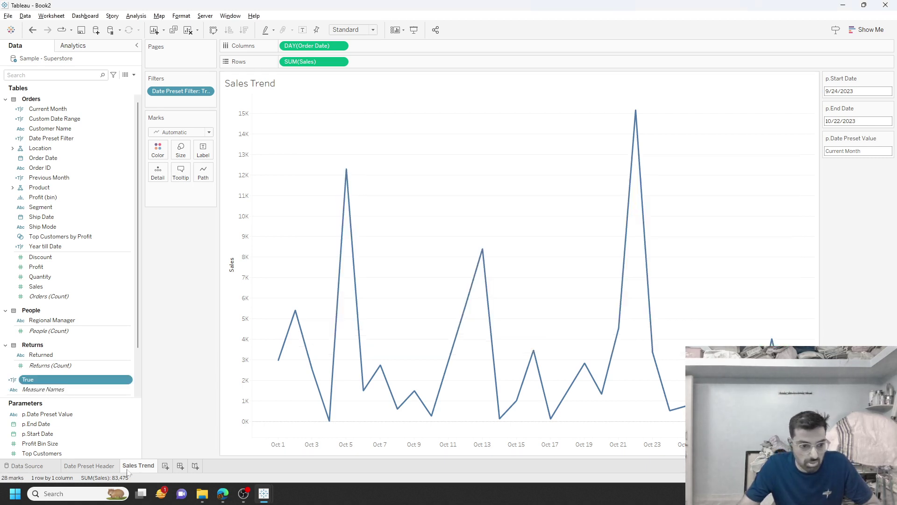
# - Add the True field as a detail on the marks of the Date Preset Header sheet
pyautogui.click(104, 469)
pyautogui.moveTo(57, 385); pyautogui.dragTo(189, 204)
pyautogui.click(465, 213)
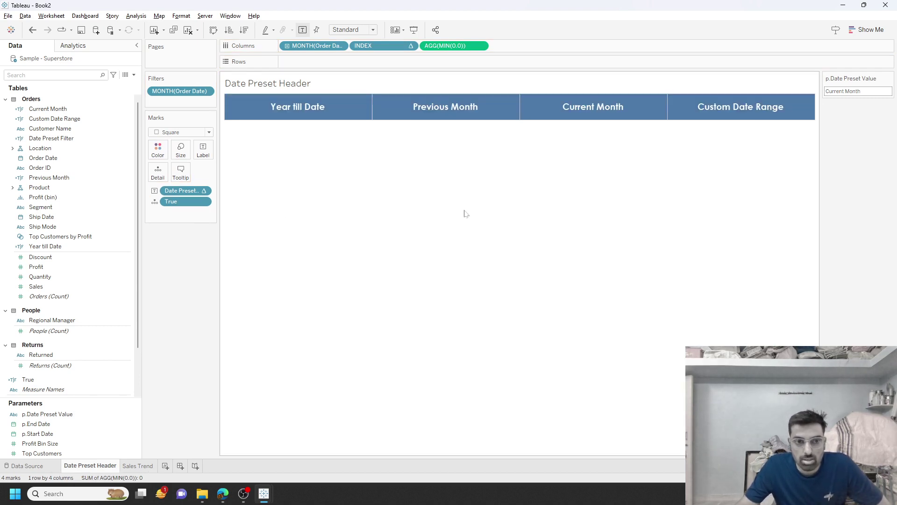
# - Color the preset header squares with the custom light green swatch
pyautogui.click(158, 149)
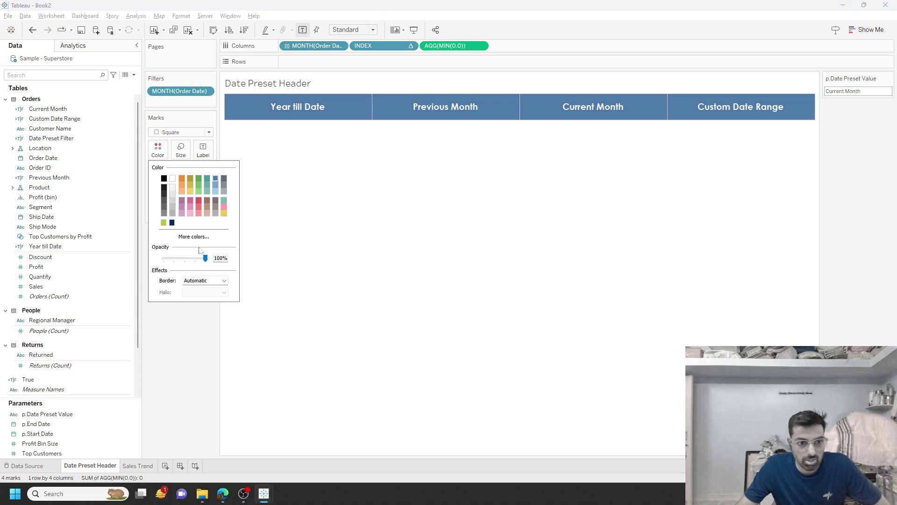
pyautogui.click(206, 237)
pyautogui.click(546, 329)
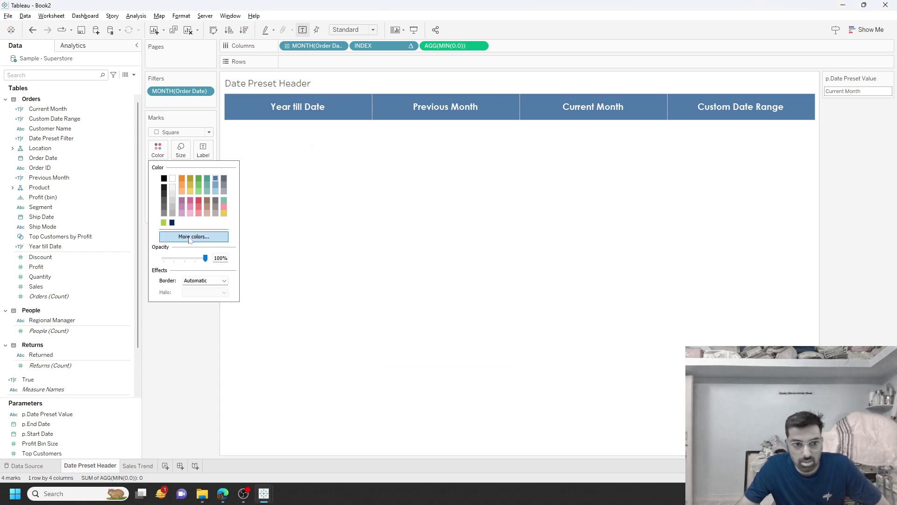
pyautogui.click(212, 339)
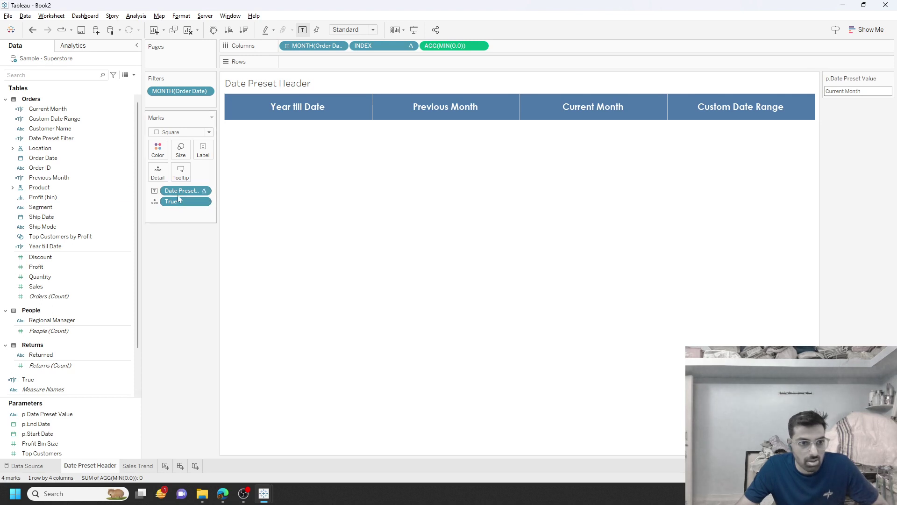
pyautogui.click(158, 149)
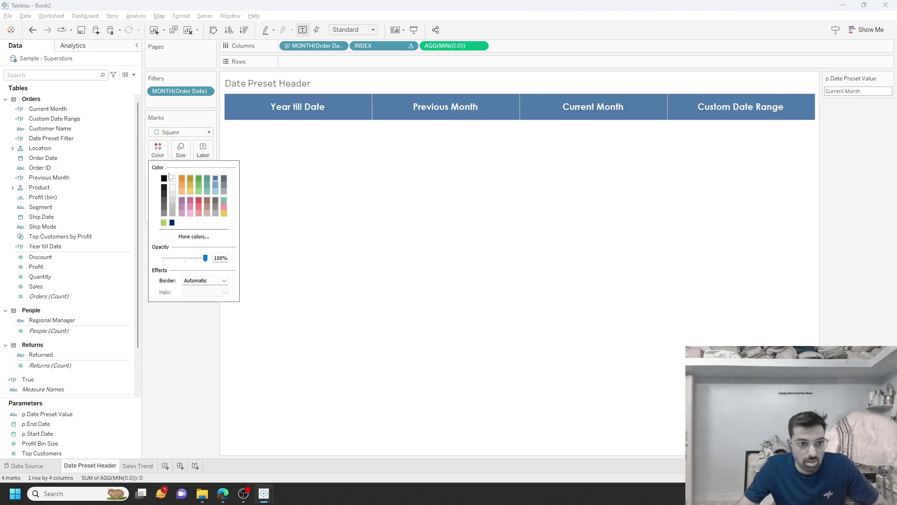
pyautogui.click(163, 223)
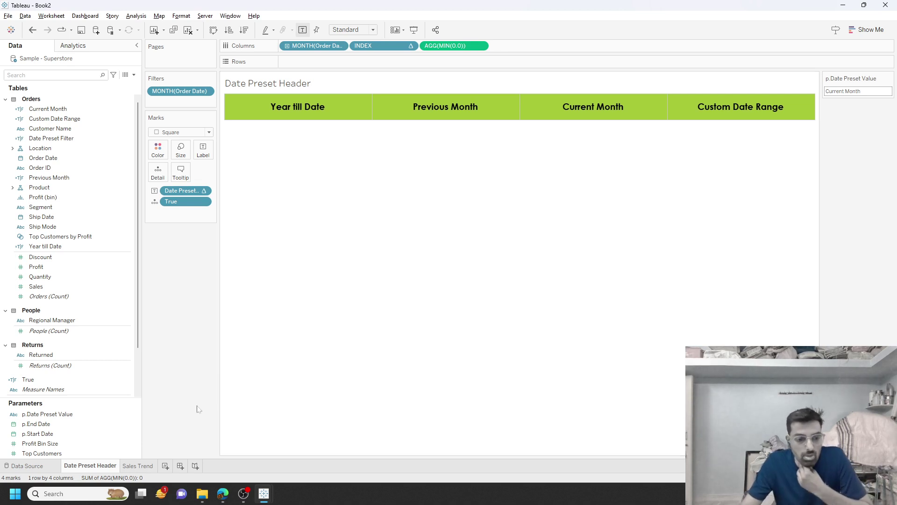
# - Create a new dashboard with a custom size of 1200 x 800
pyautogui.click(180, 465)
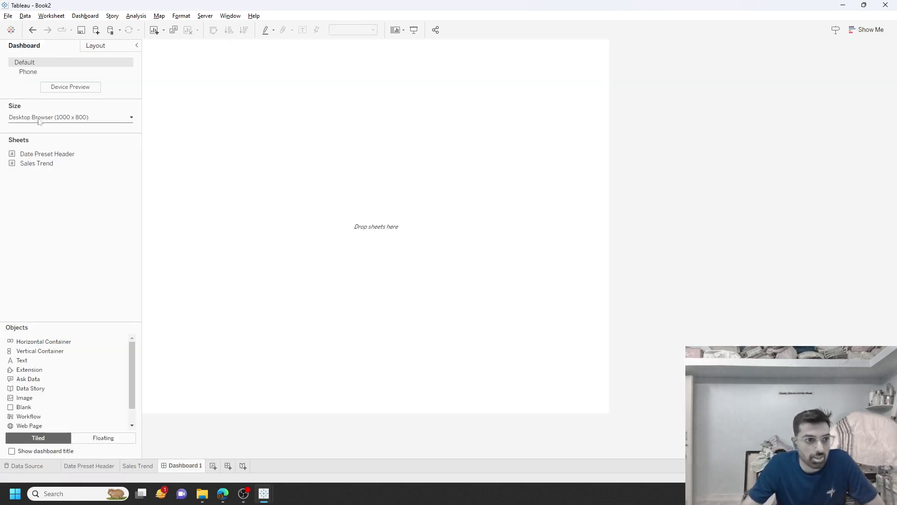
pyautogui.doubleClick(65, 171)
pyautogui.click(61, 236)
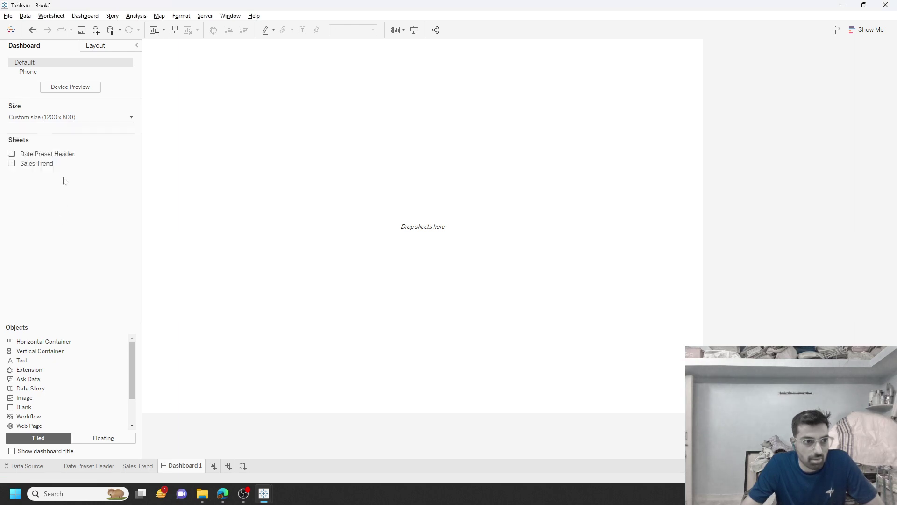
# - Add a vertical container to the dashboard and place Date Preset Header above Sales Trend inside it
pyautogui.moveTo(49, 351); pyautogui.dragTo(441, 252)
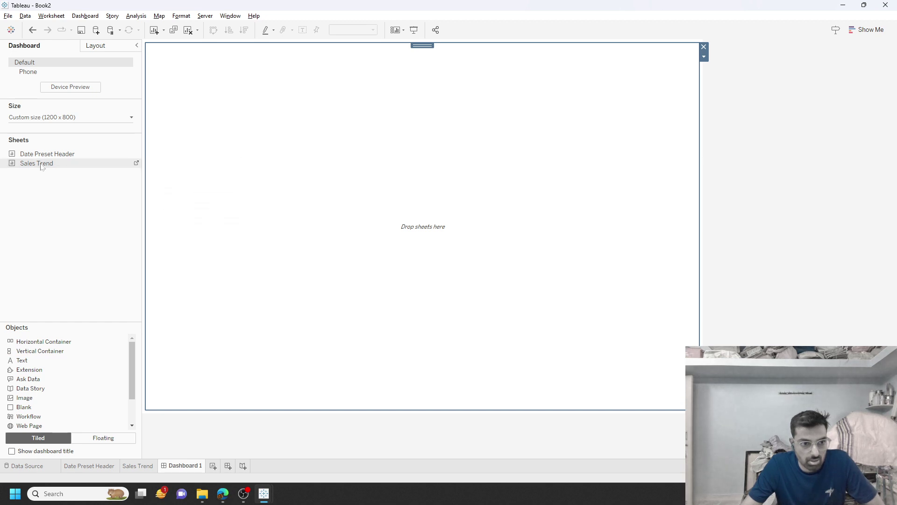
pyautogui.moveTo(42, 164); pyautogui.dragTo(391, 309)
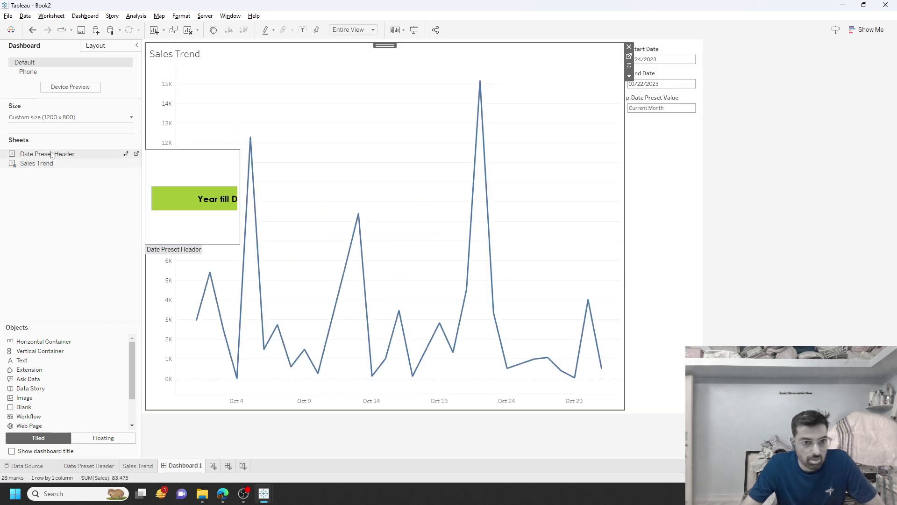
pyautogui.moveTo(54, 155); pyautogui.dragTo(386, 100)
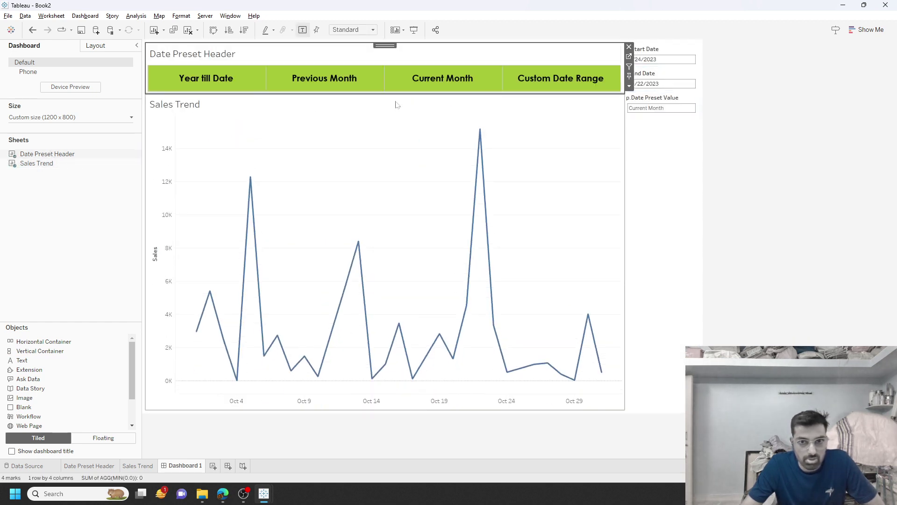
# - Hide the title of the Date Preset Header sheet on the dashboard
pyautogui.rightClick(186, 56)
pyautogui.click(222, 86)
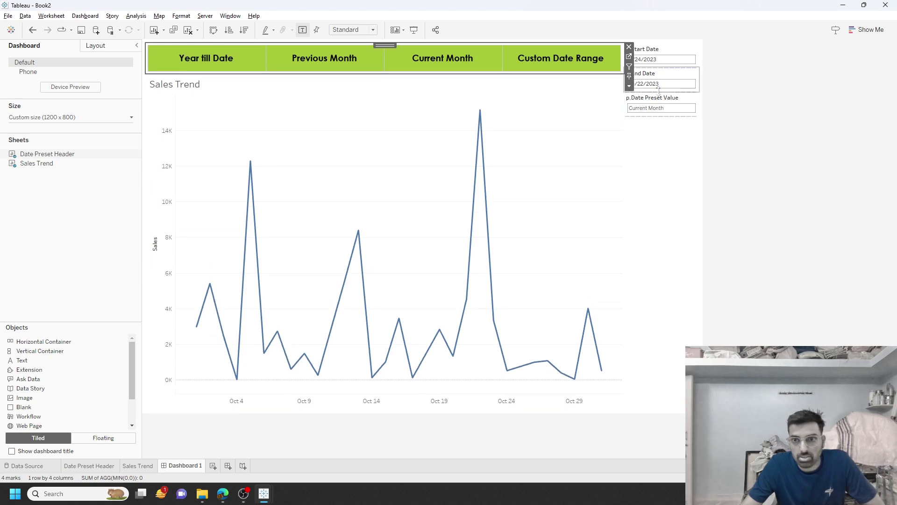
pyautogui.click(766, 111)
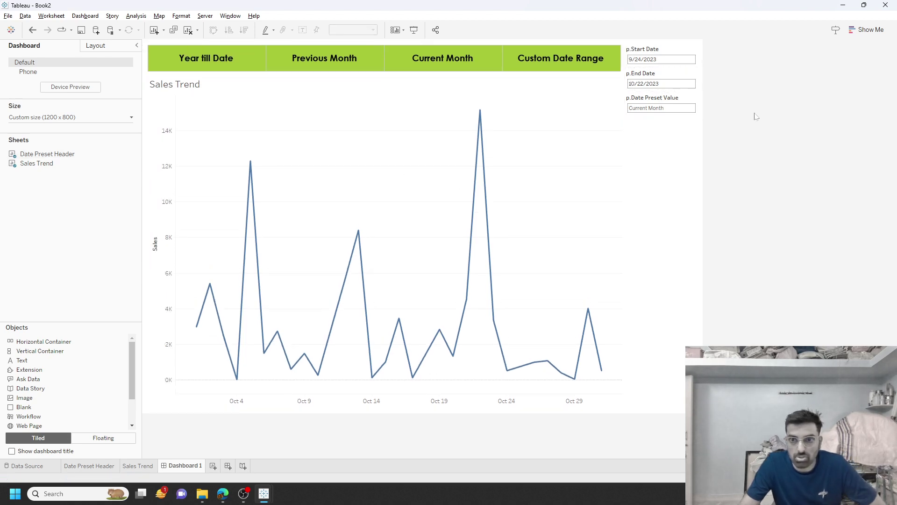
# - Remove the p.Date Preset Value parameter control from the dashboard
pyautogui.click(678, 102)
pyautogui.click(703, 96)
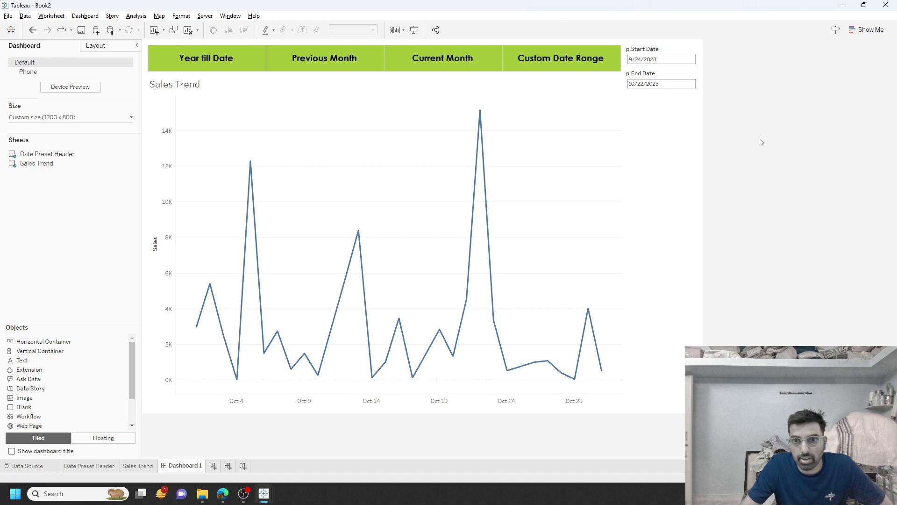
# - Change the Update Date Preset Parameter action's source to Dashboard 1, with only the Date Preset Header sheet included
pyautogui.click(282, 102)
pyautogui.click(84, 16)
pyautogui.click(98, 143)
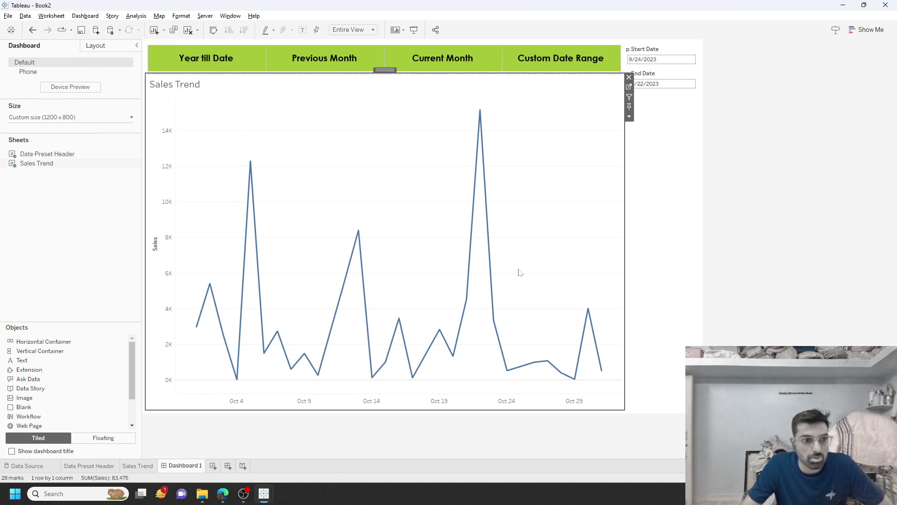
pyautogui.click(384, 219)
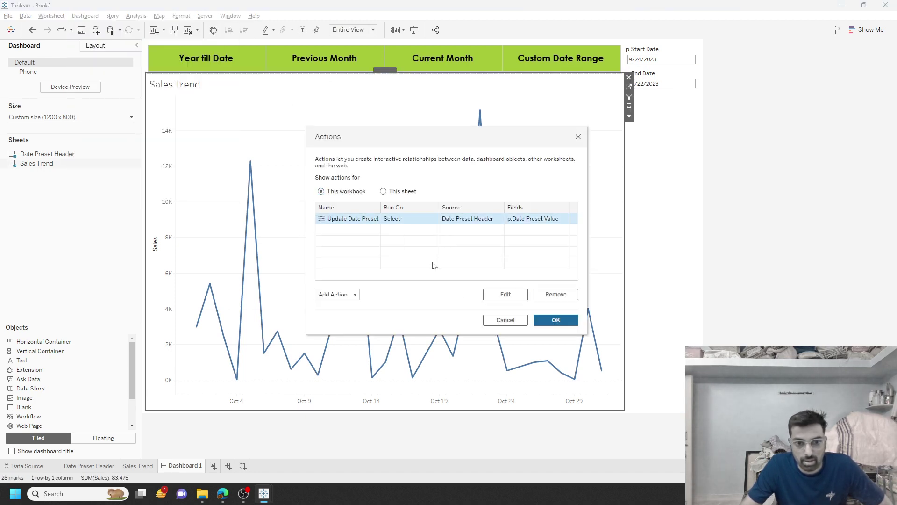
pyautogui.doubleClick(384, 219)
pyautogui.click(380, 200)
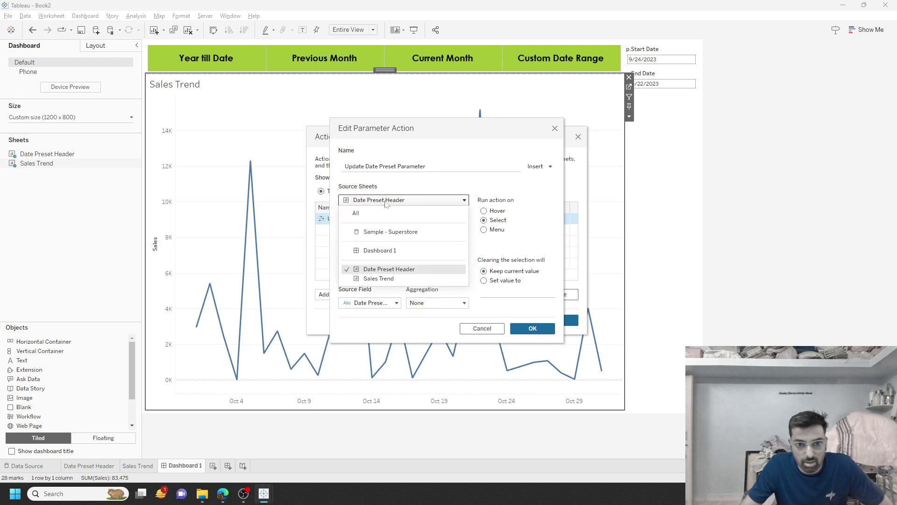
pyautogui.click(387, 250)
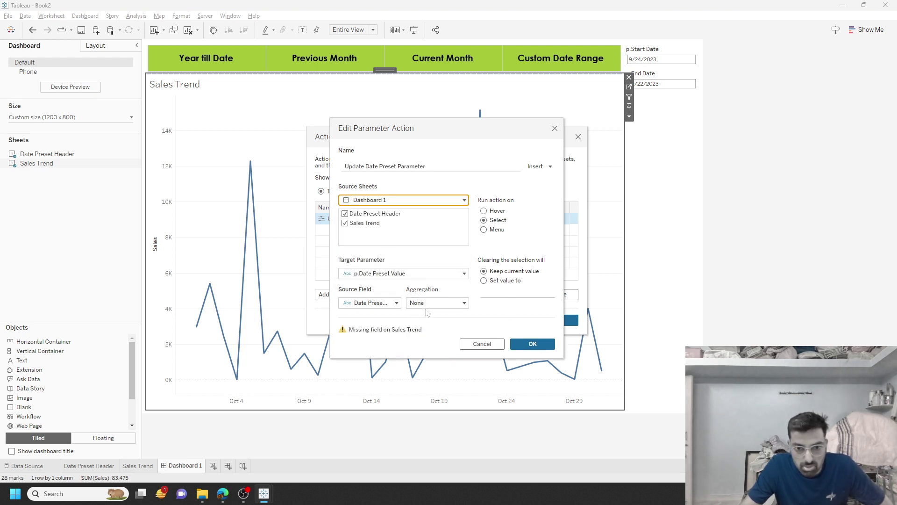
pyautogui.click(346, 223)
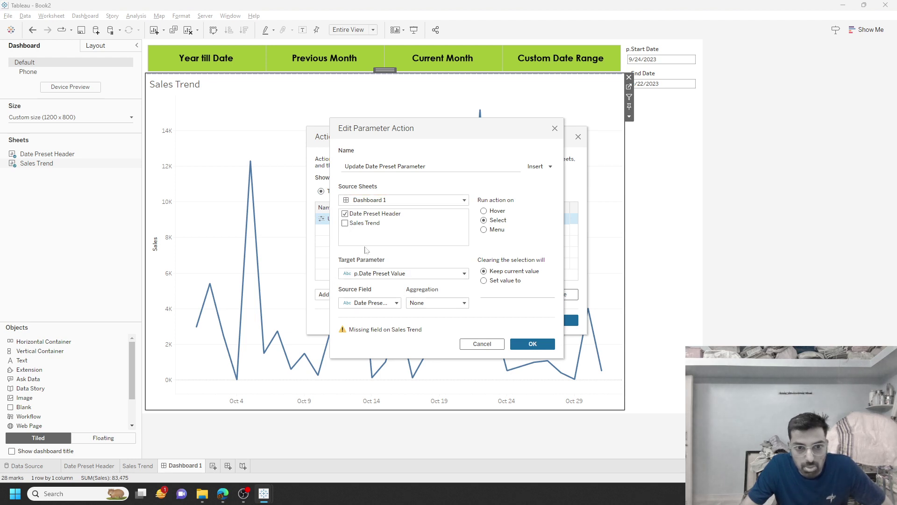
pyautogui.click(531, 327)
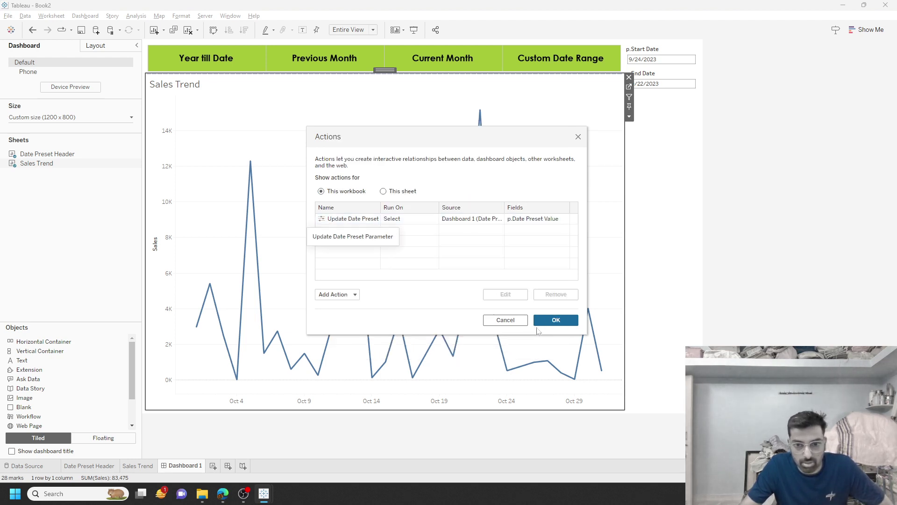
pyautogui.click(553, 320)
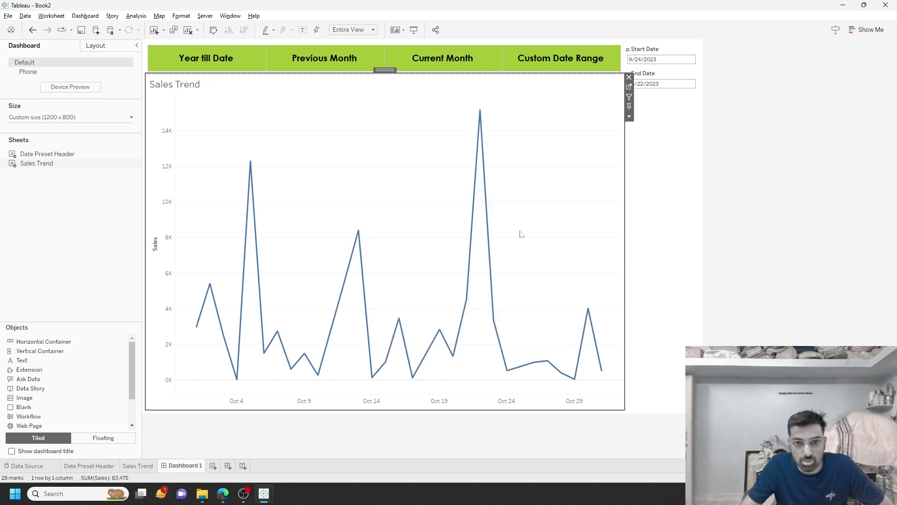
# - Test the Year till Date, Current Month and Custom Date Range presets on the dashboard's sales trend
pyautogui.click(226, 59)
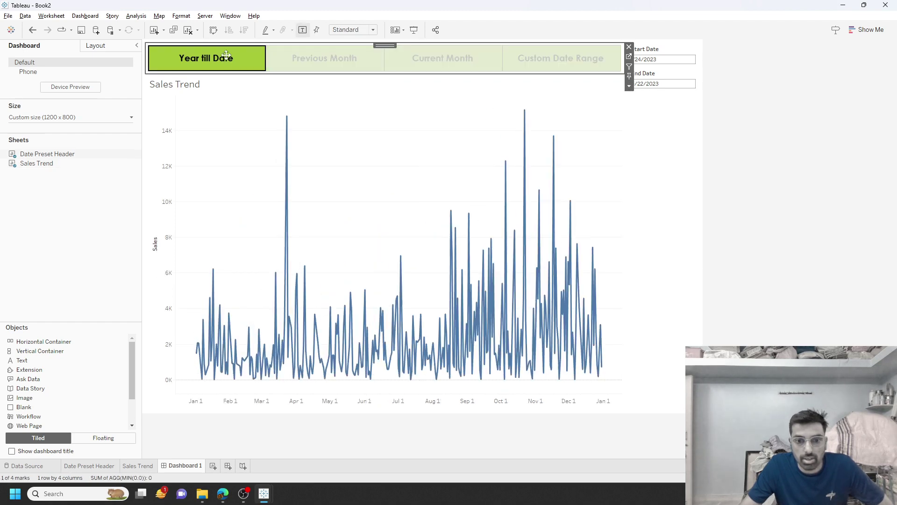
pyautogui.click(427, 66)
pyautogui.click(574, 68)
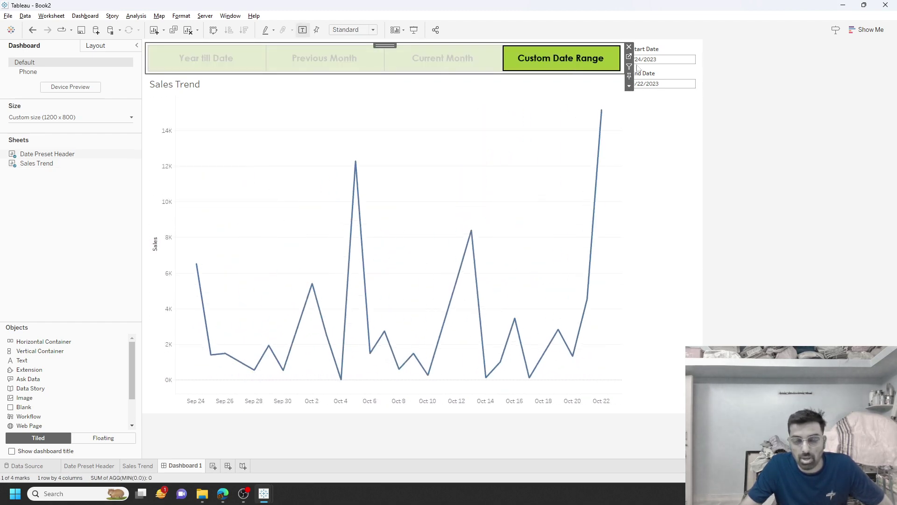
pyautogui.click(659, 51)
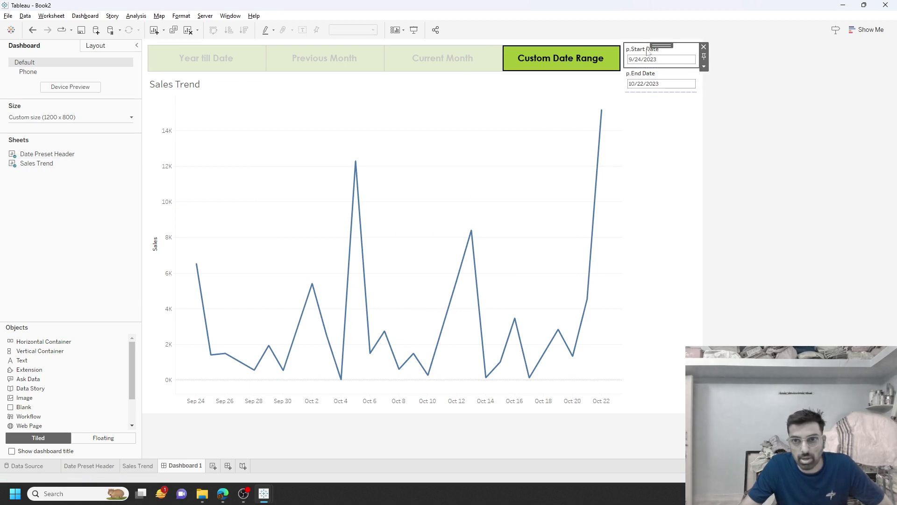
pyautogui.click(645, 76)
pyautogui.click(645, 51)
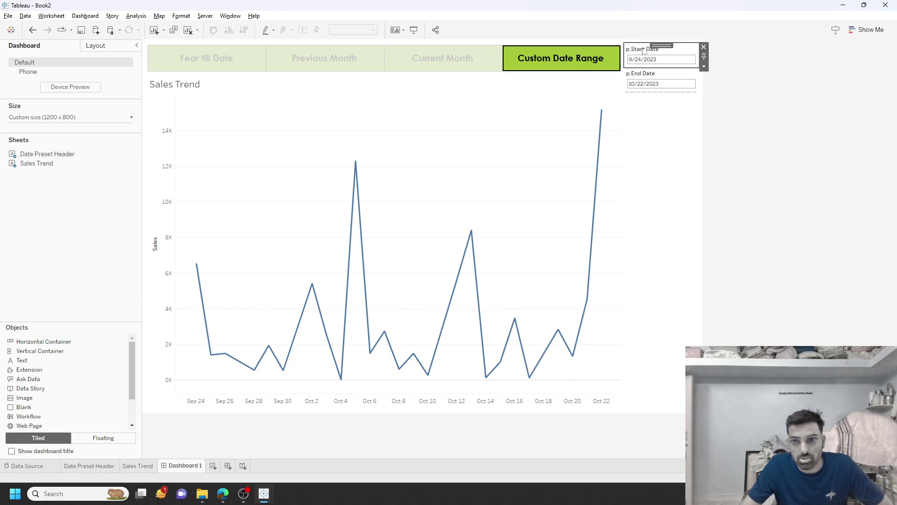
pyautogui.click(647, 77)
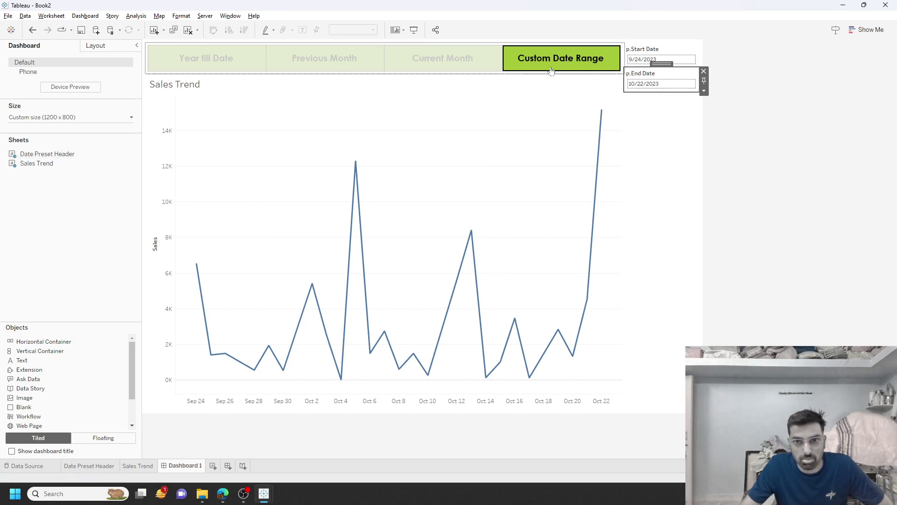
# - Control the visibility of the vertical container holding p.Start Date and p.End Date using the True value
pyautogui.click(646, 54)
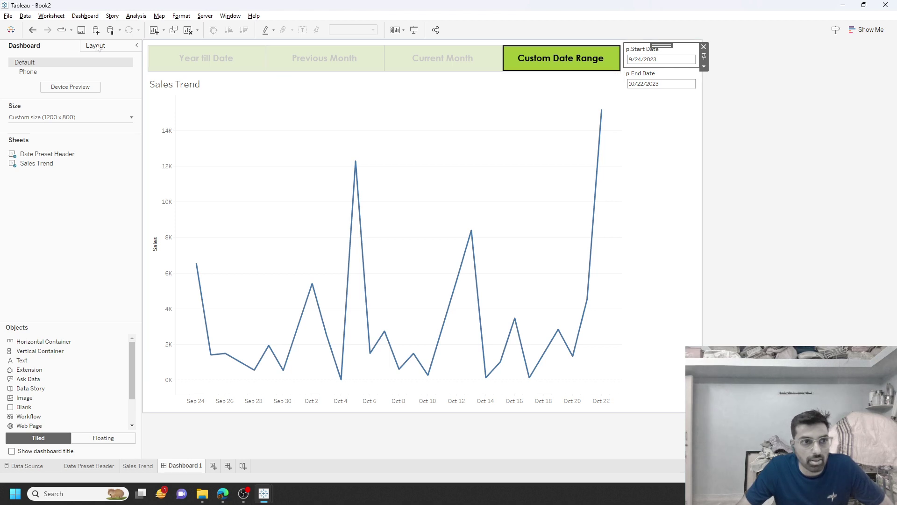
pyautogui.doubleClick(660, 43)
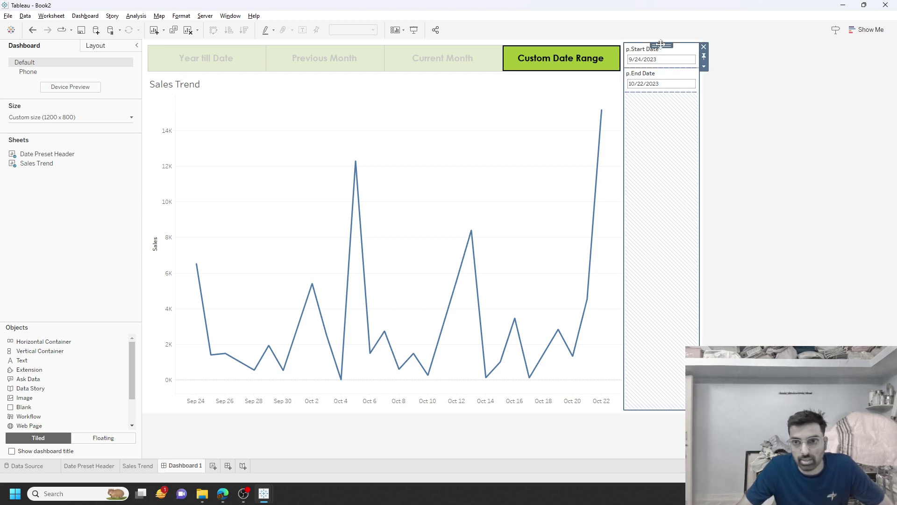
pyautogui.click(94, 47)
pyautogui.click(12, 105)
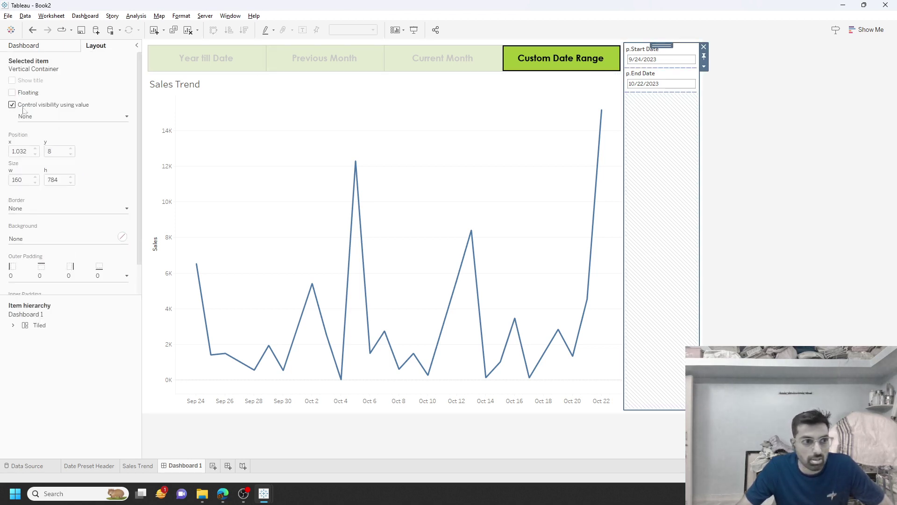
pyautogui.click(48, 116)
pyautogui.click(48, 143)
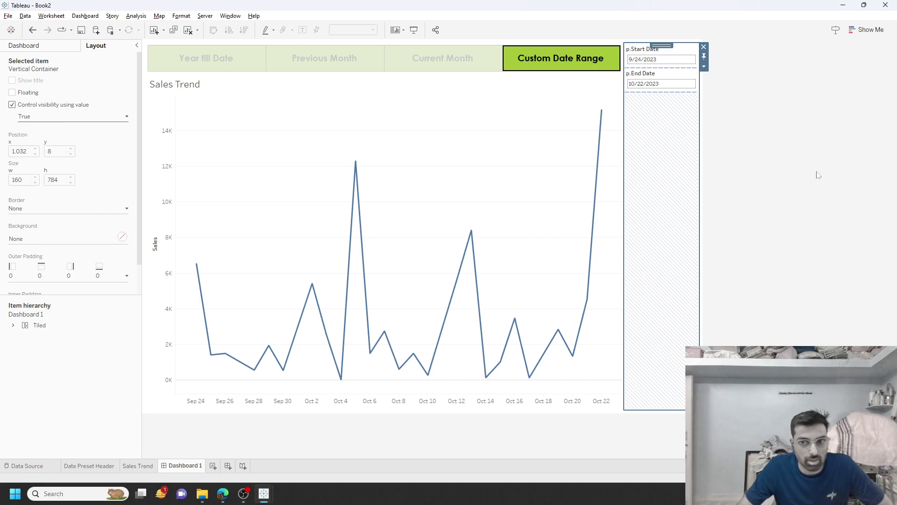
# - Show the dashboard in presentation mode and set p.Start Date to 8/1/2023
pyautogui.click(413, 29)
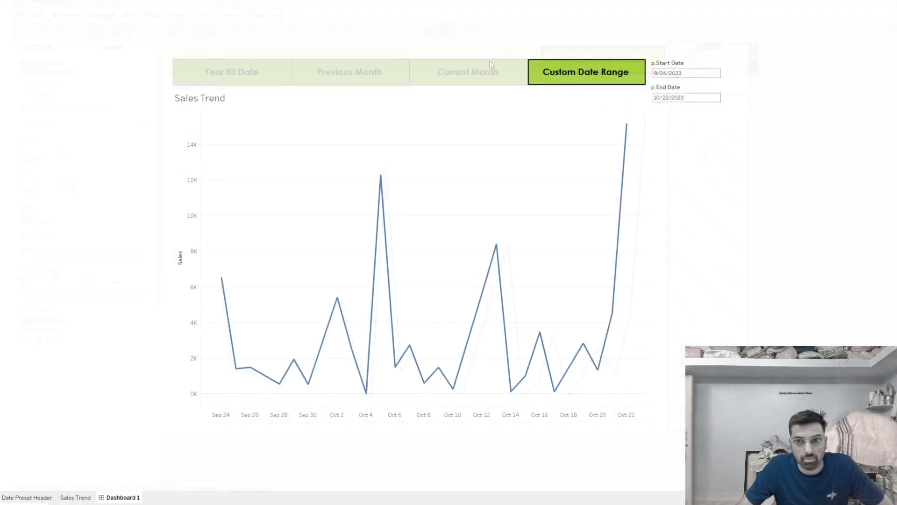
pyautogui.click(662, 78)
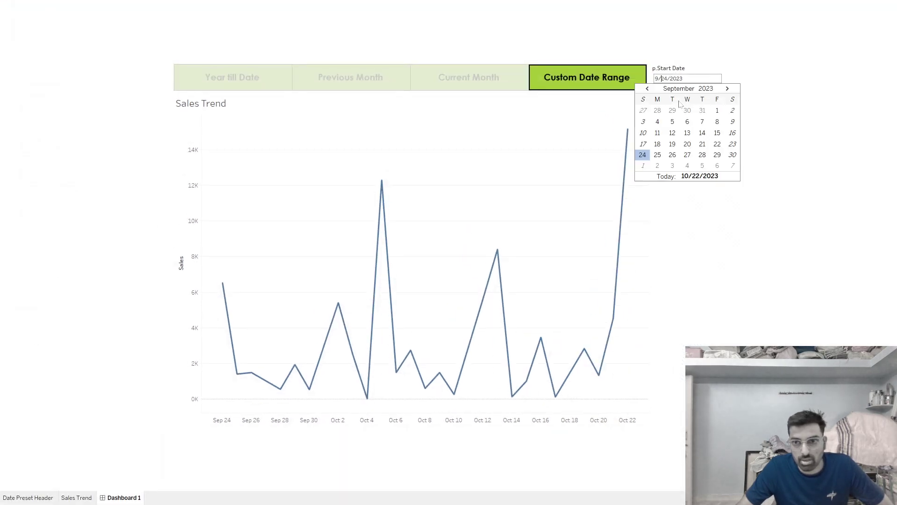
pyautogui.click(648, 89)
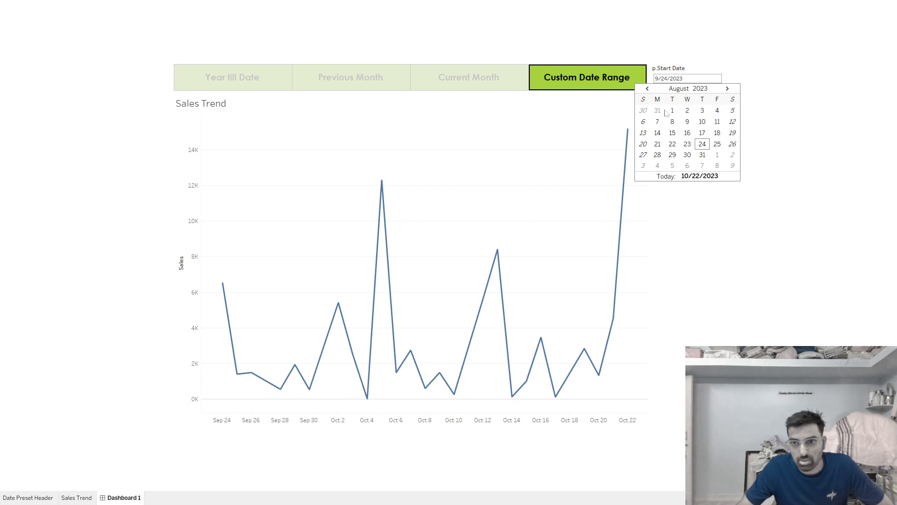
pyautogui.click(672, 112)
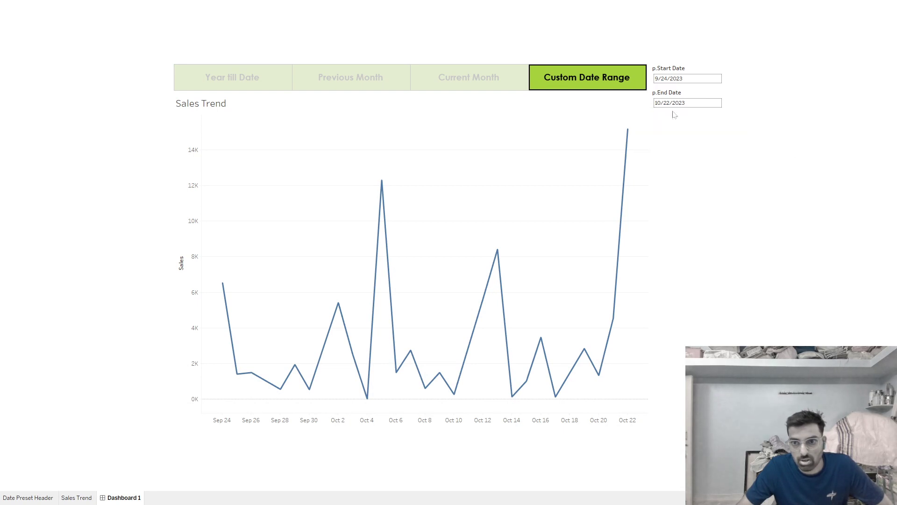
# - Test the Year till Date, Previous Month and Current Month presets with the date controls' visibility, and leave presentation mode
pyautogui.click(261, 81)
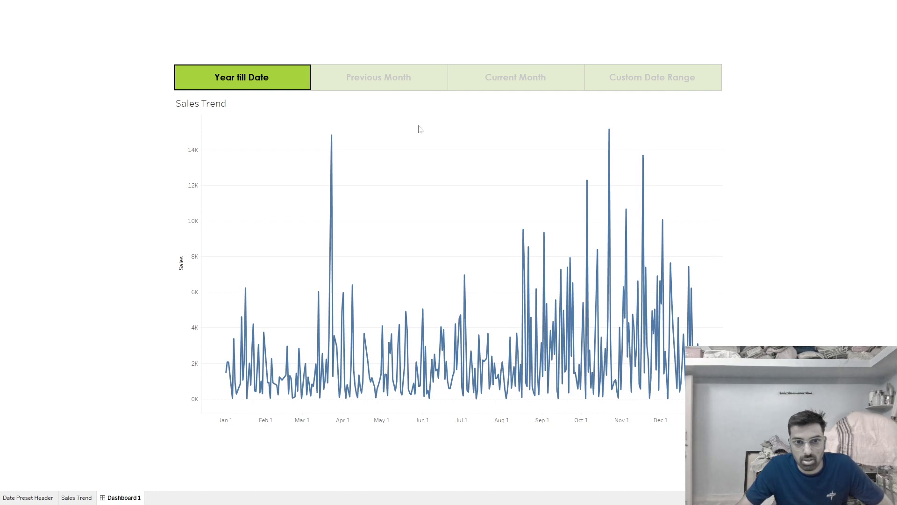
pyautogui.click(407, 77)
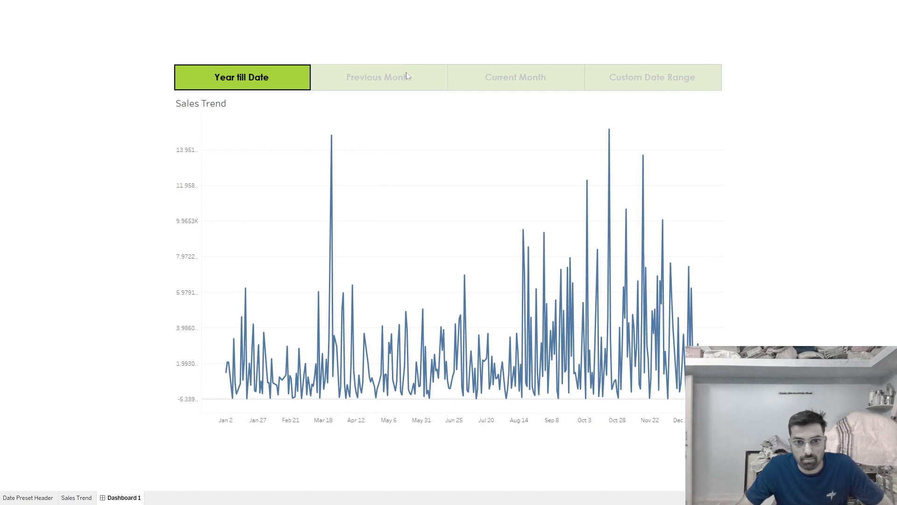
pyautogui.click(495, 83)
pyautogui.press('Escape')
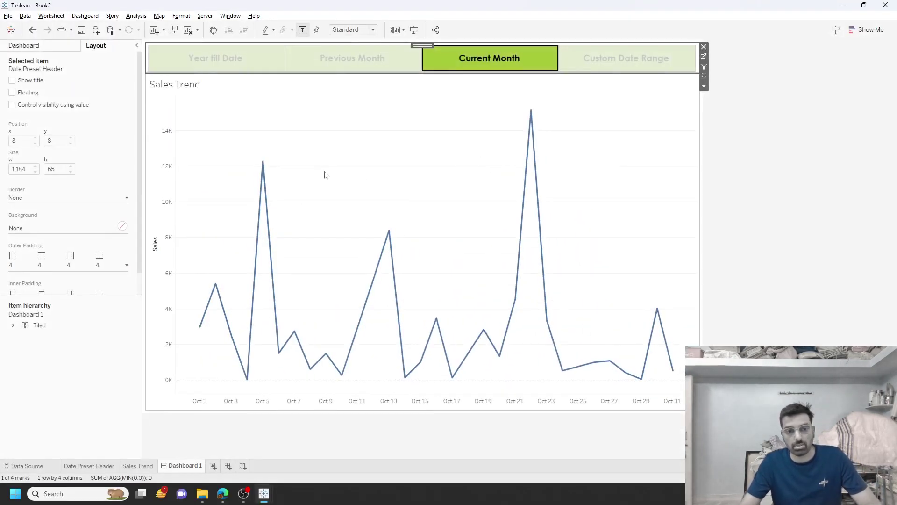
pyautogui.click(69, 49)
pyautogui.doubleClick(182, 87)
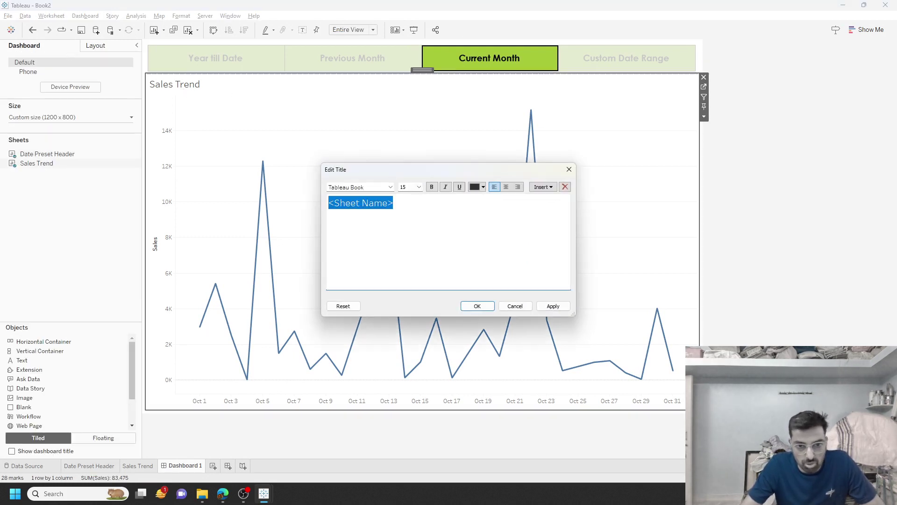
pyautogui.click(393, 202)
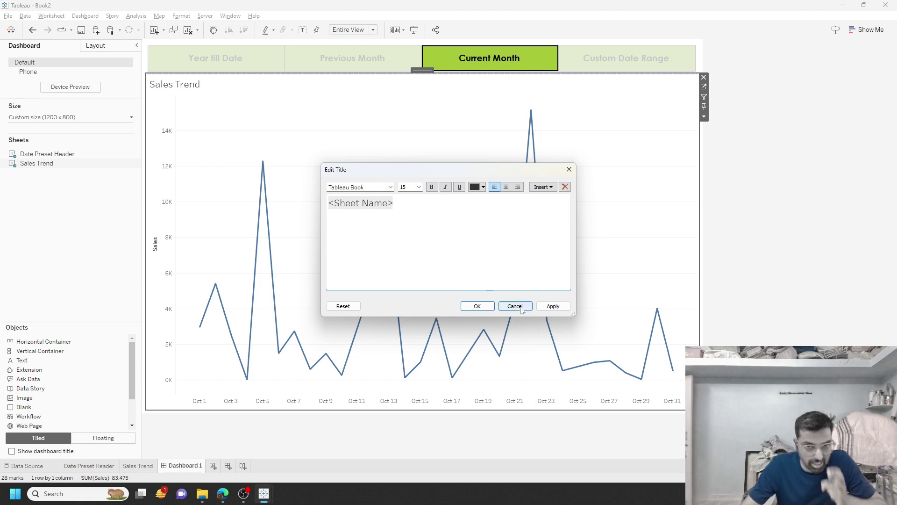
pyautogui.click(520, 308)
# - Add the Date Preset Filter on the Sales Trend sheet to context
pyautogui.click(149, 466)
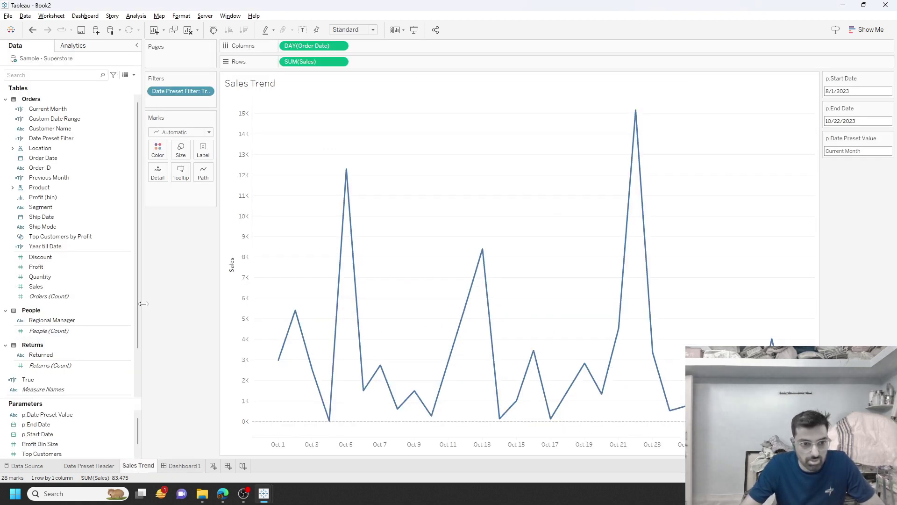
pyautogui.rightClick(191, 92)
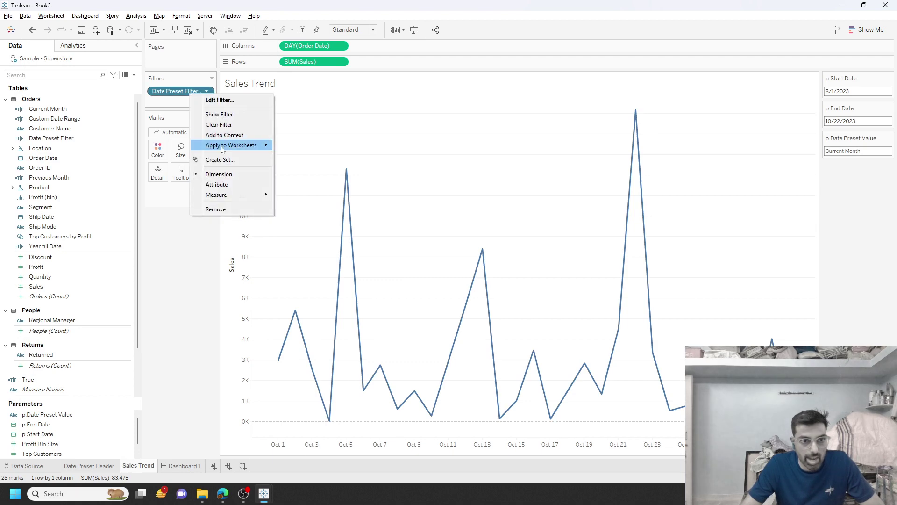
pyautogui.click(224, 134)
# - Create a calculated field named Max Date with the formula {MAX([Order Date])}
pyautogui.click(133, 75)
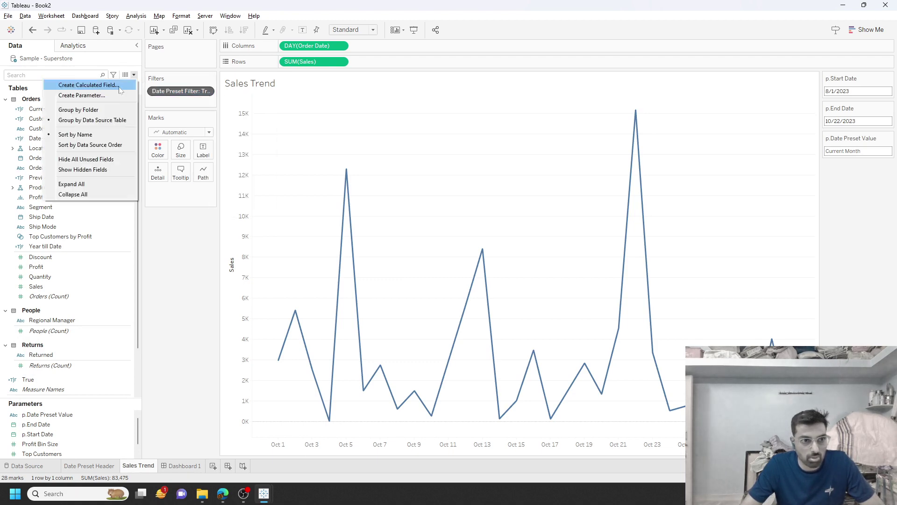
pyautogui.click(88, 85)
pyautogui.write('Max')
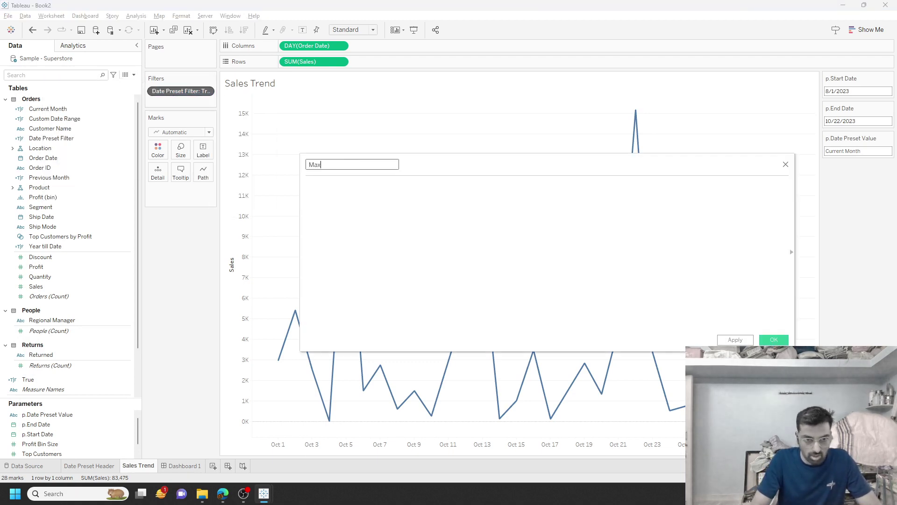
pyautogui.write(' Date')
pyautogui.click(306, 184)
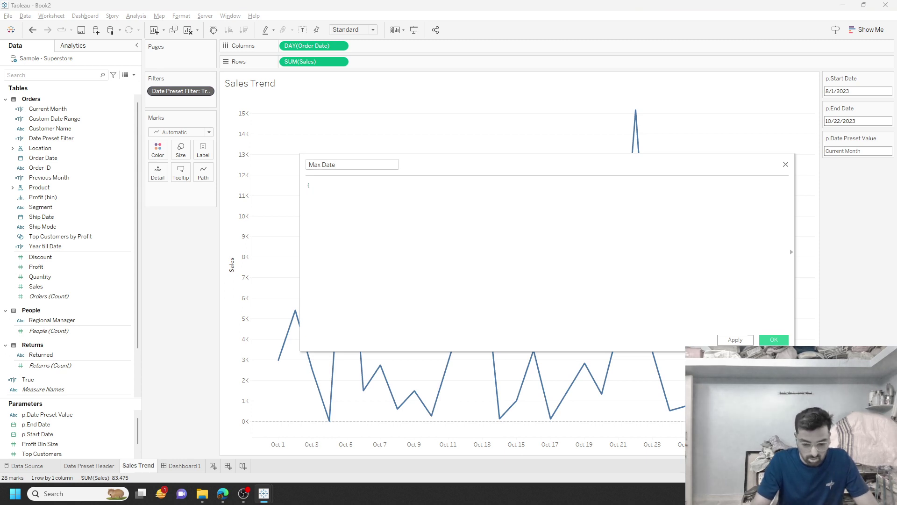
pyautogui.write('{MAX(ORDE')
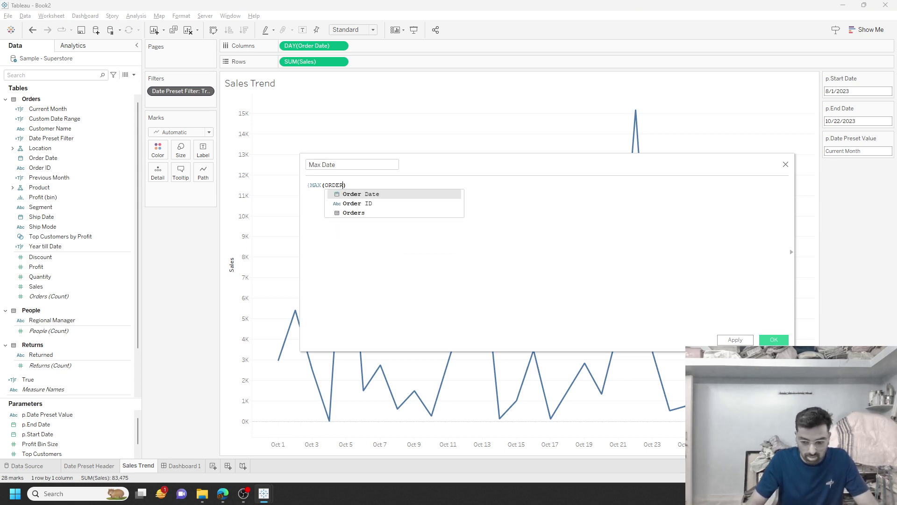
pyautogui.write('R')
pyautogui.press('Return')
pyautogui.write(')}')
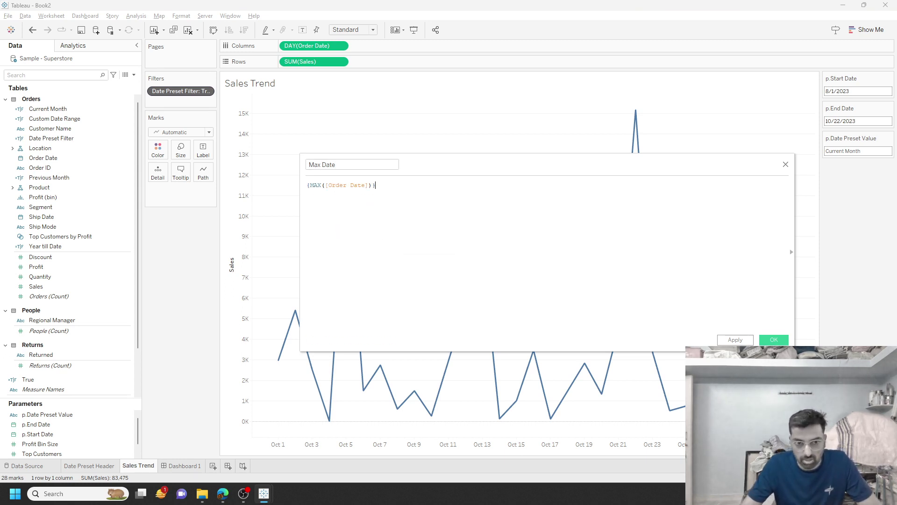
pyautogui.click(774, 340)
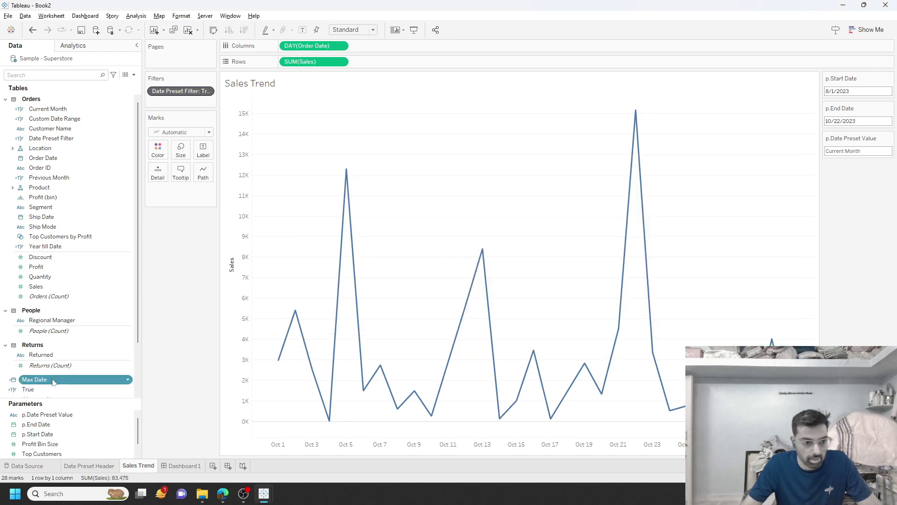
# - Duplicate the Max Date calculated field
pyautogui.rightClick(52, 380)
pyautogui.click(87, 359)
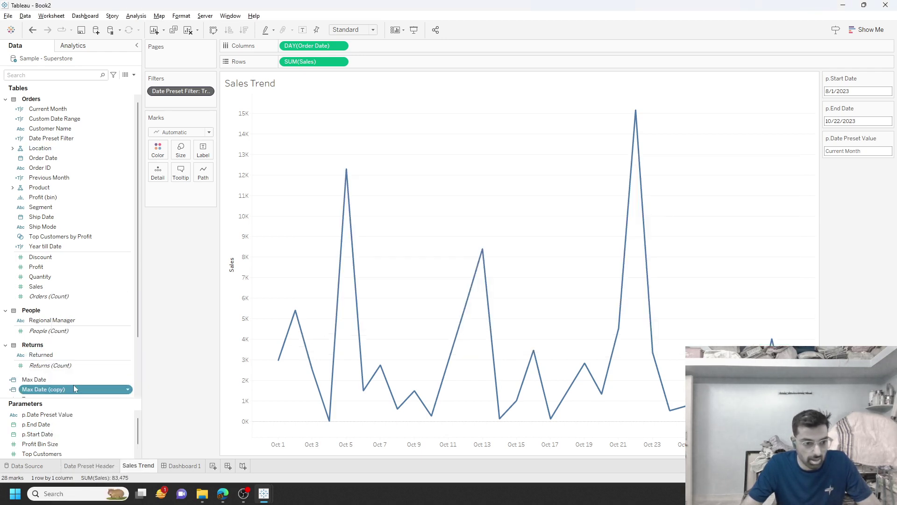
# - Rename the duplicated Max Date field as Min Date and change its formula to {MIN([Order Date])}
pyautogui.rightClick(65, 391)
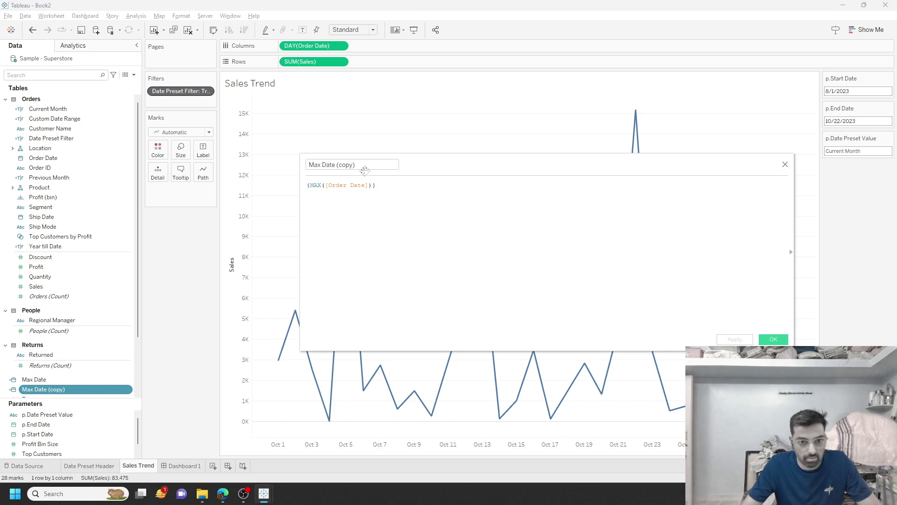
pyautogui.moveTo(365, 170); pyautogui.dragTo(129, 163)
pyautogui.moveTo(290, 166); pyautogui.dragTo(518, 170)
pyautogui.moveTo(360, 162); pyautogui.dragTo(212, 175)
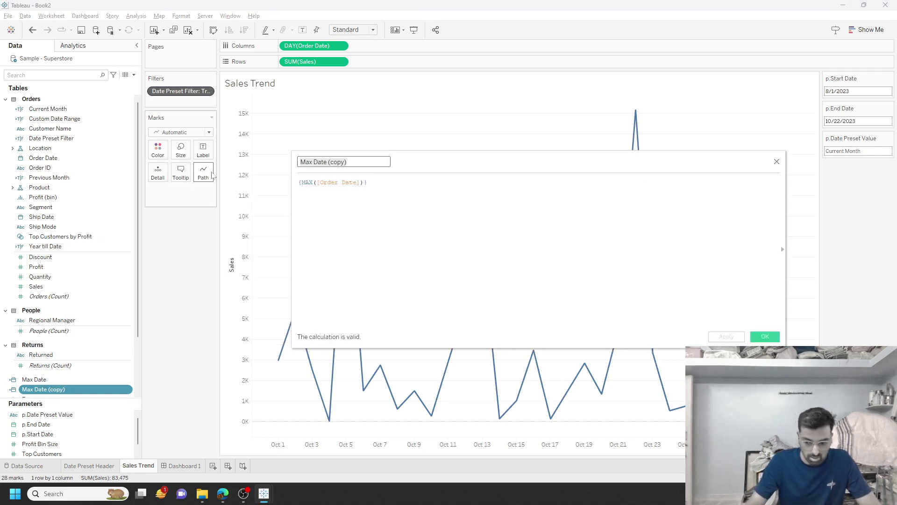
pyautogui.write('Min Date')
pyautogui.press('Tab')
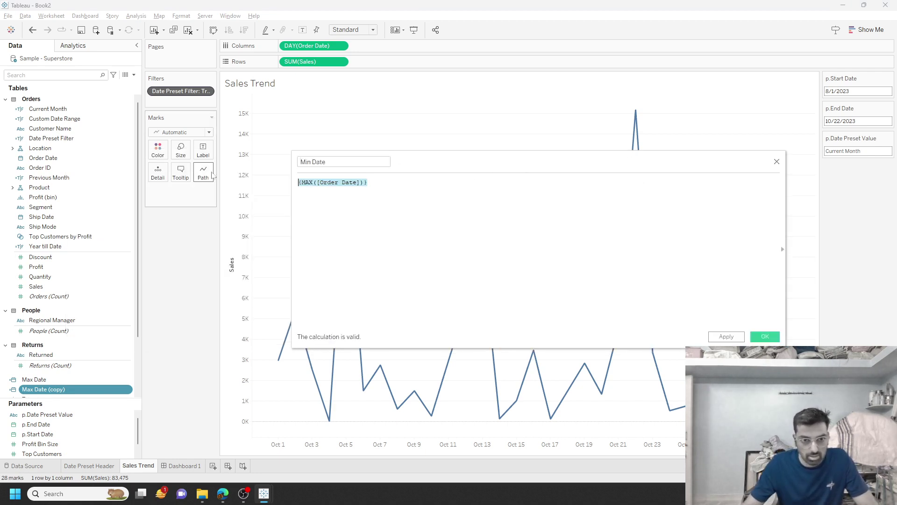
pyautogui.click(368, 183)
pyautogui.scroll(5, 367, 183)
pyautogui.doubleClick(318, 187)
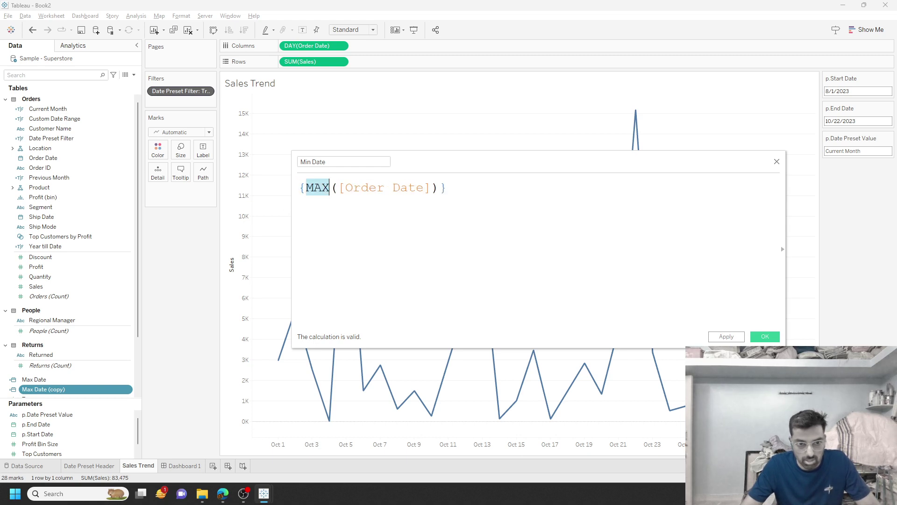
pyautogui.write('MIN')
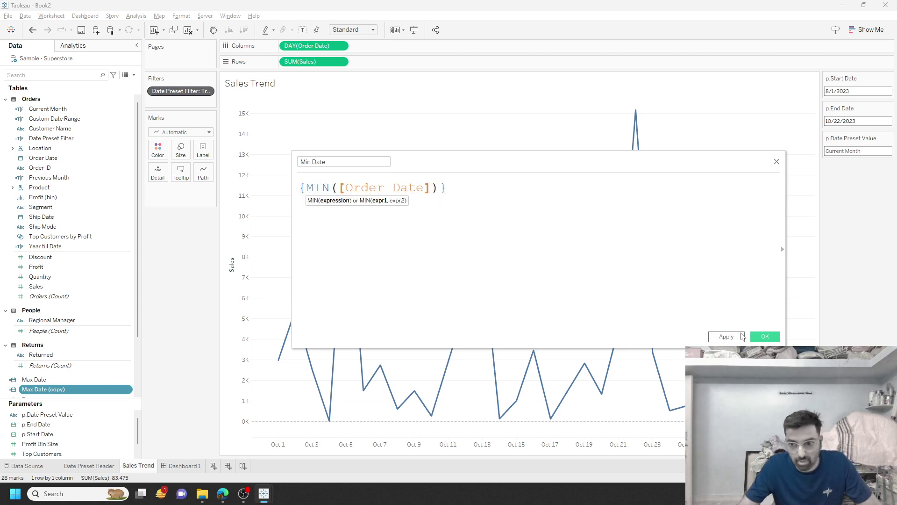
pyautogui.click(765, 336)
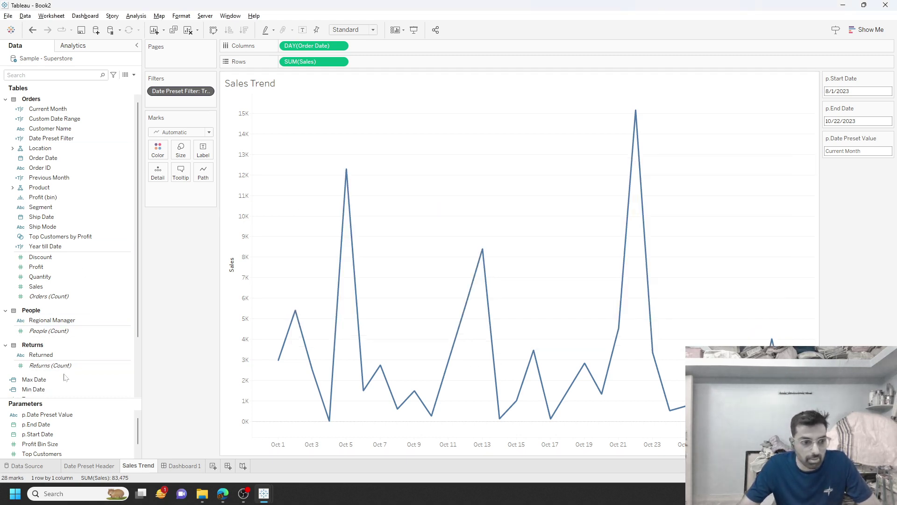
# - Add the Max Date and Min Date fields together to the Sales Trend marks as detail
pyautogui.click(47, 380)
pyautogui.keyDown('ctrl'); pyautogui.click(44, 389); pyautogui.keyUp('ctrl')
pyautogui.moveTo(45, 388); pyautogui.dragTo(211, 213)
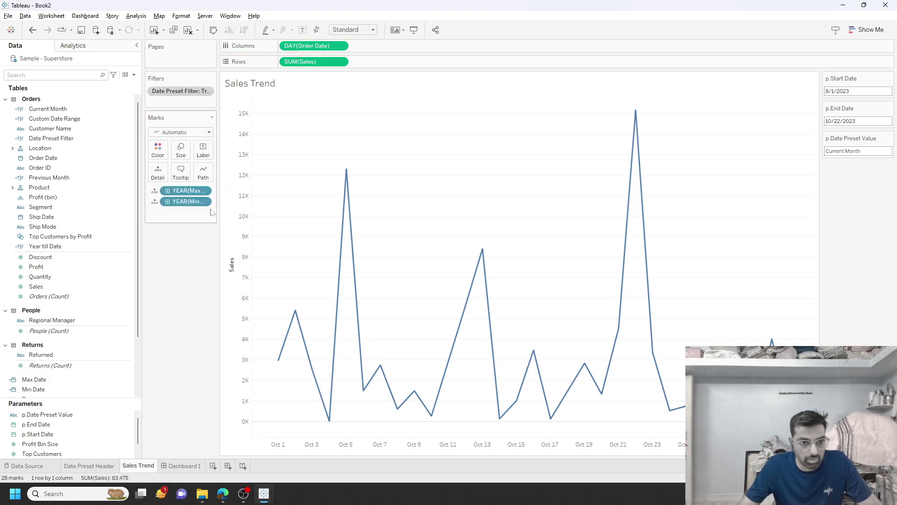
pyautogui.doubleClick(287, 84)
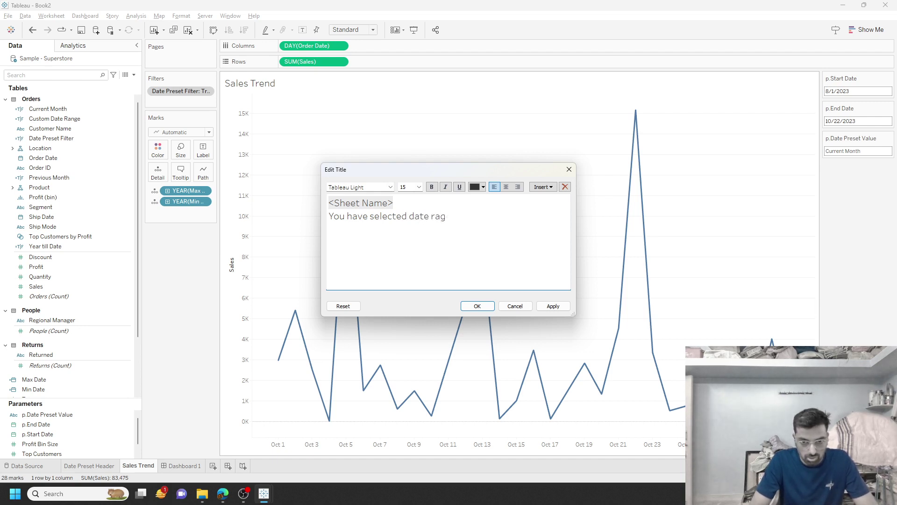
pyautogui.press('BackSpace')
pyautogui.write('etween')
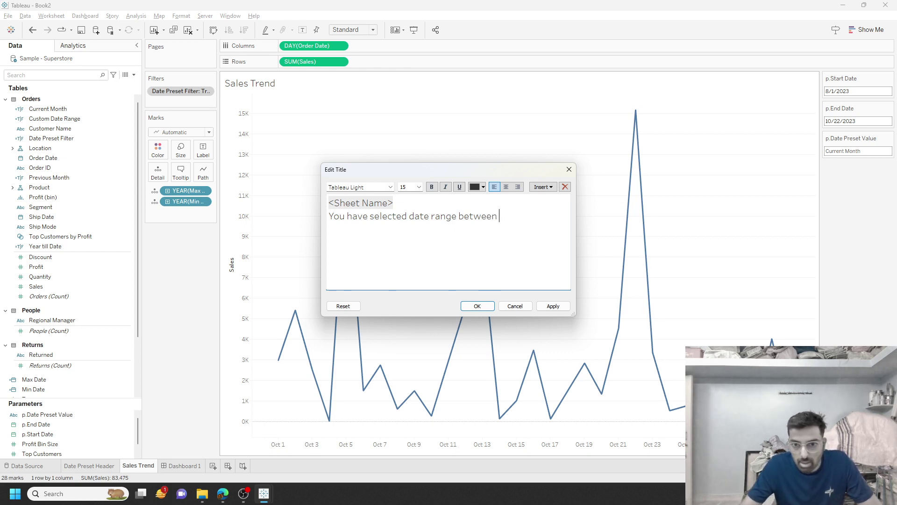
pyautogui.click(543, 186)
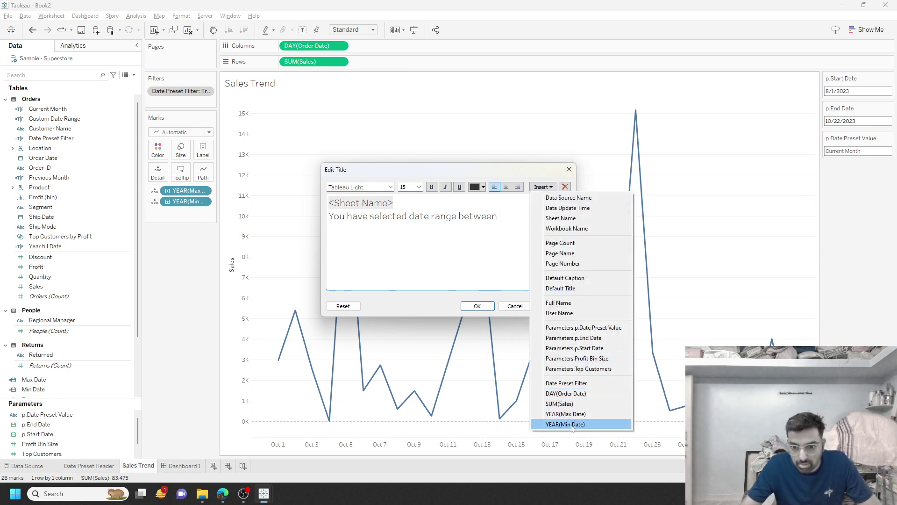
pyautogui.click(462, 245)
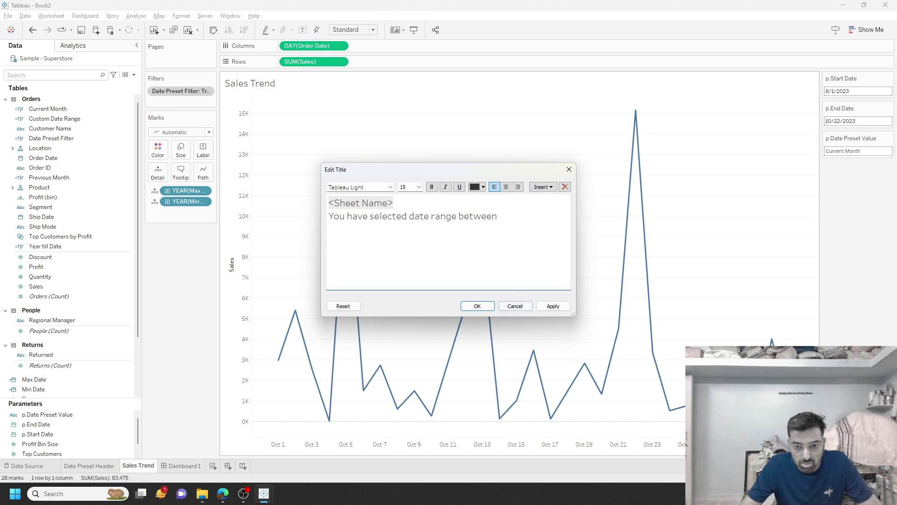
pyautogui.click(515, 306)
# - Convert both the Max Date and Min Date detail fields from year to Attribute
pyautogui.rightClick(180, 191)
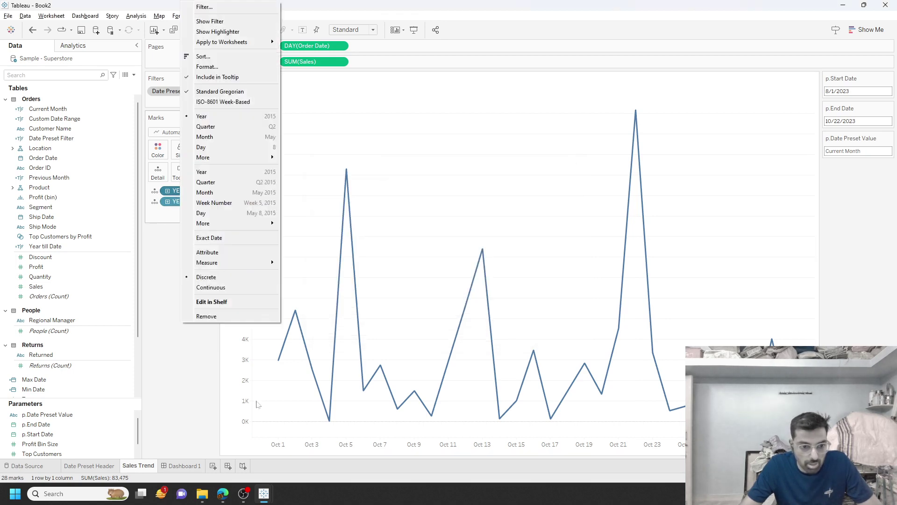
pyautogui.click(217, 257)
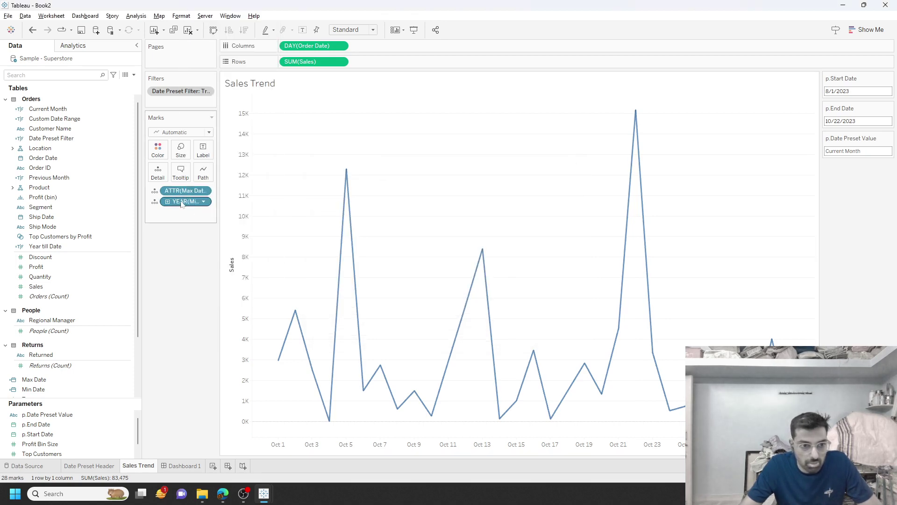
pyautogui.rightClick(180, 202)
pyautogui.click(208, 434)
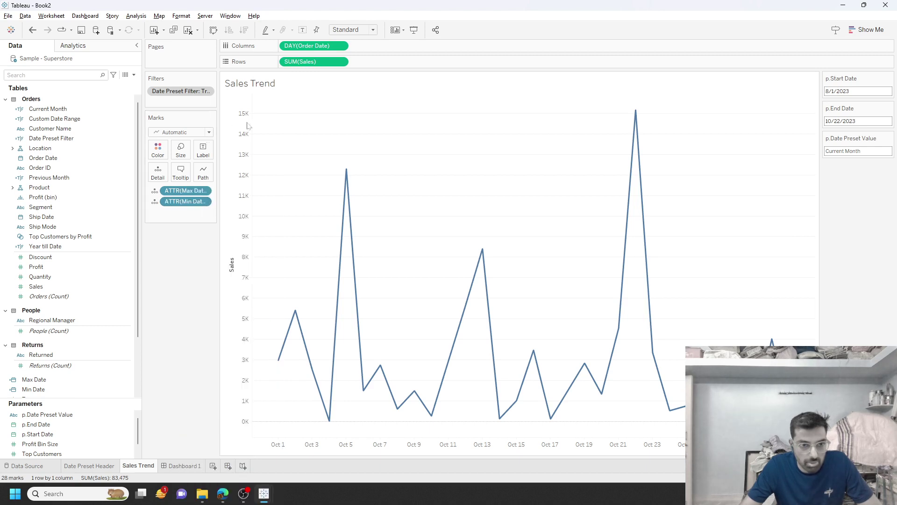
# - Add a second title line to Sales Trend reading "You have selected date range bewteen <ATTR(Min Date)> and <ATTR(Max Date)>"
pyautogui.doubleClick(287, 87)
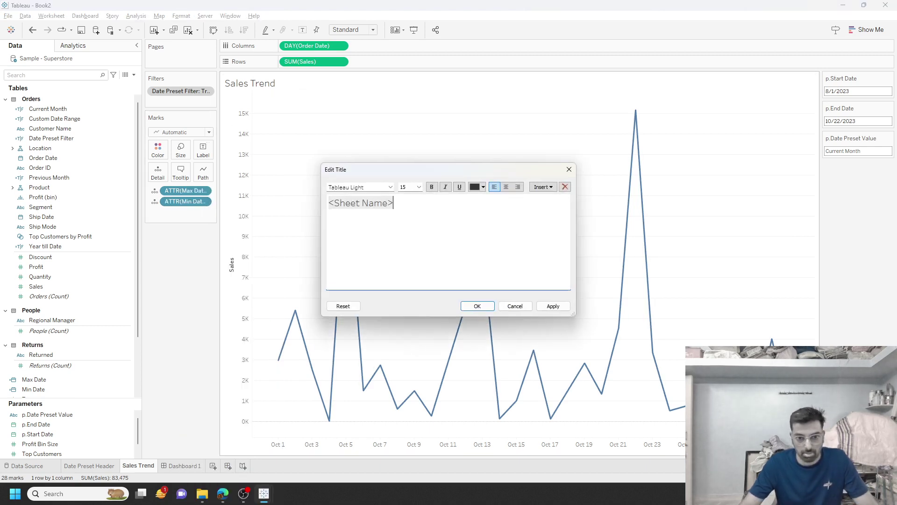
pyautogui.press('Return')
pyautogui.write('You hav')
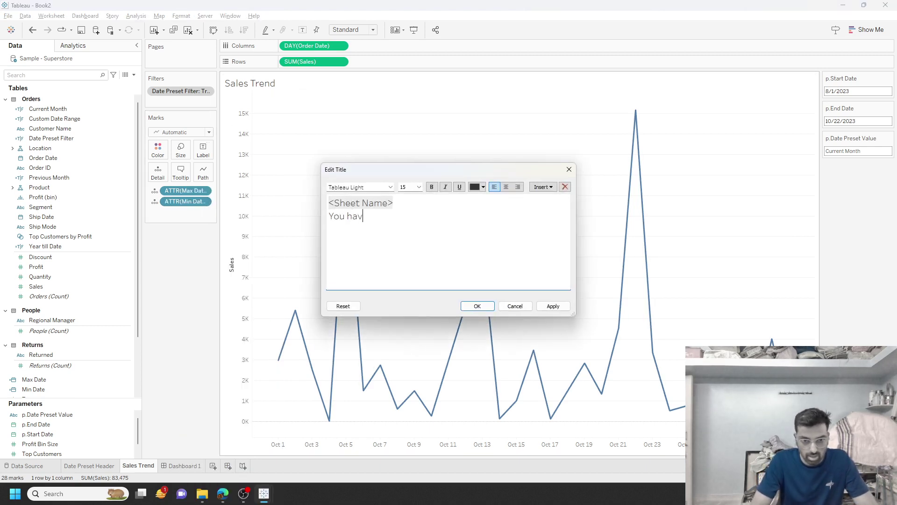
pyautogui.write('e selected d')
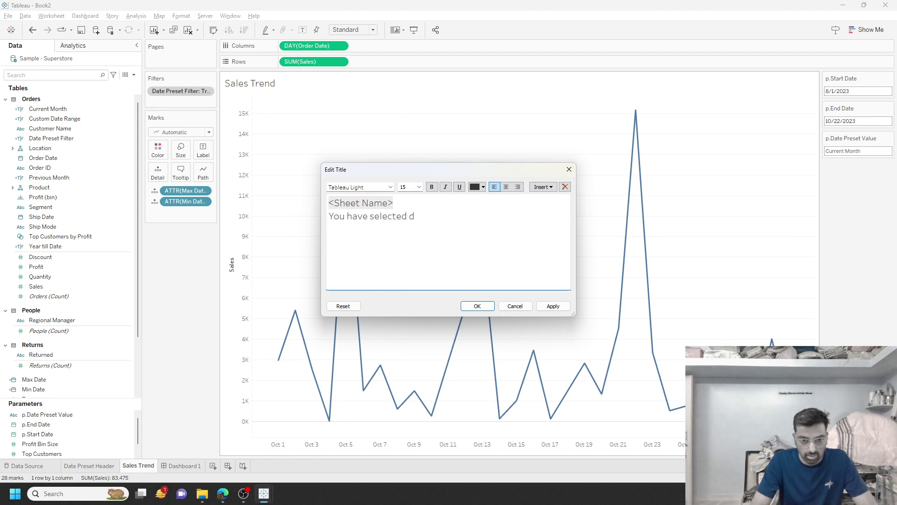
pyautogui.write('ate range b')
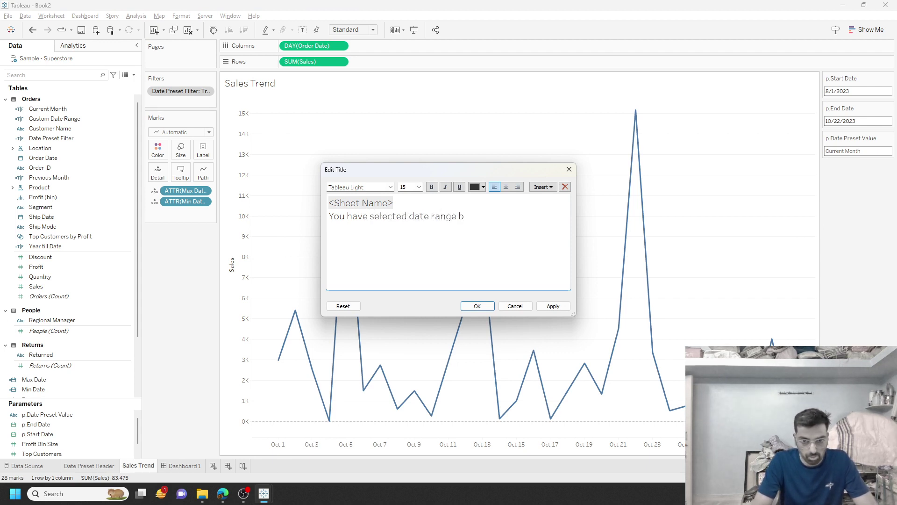
pyautogui.write('ewteen')
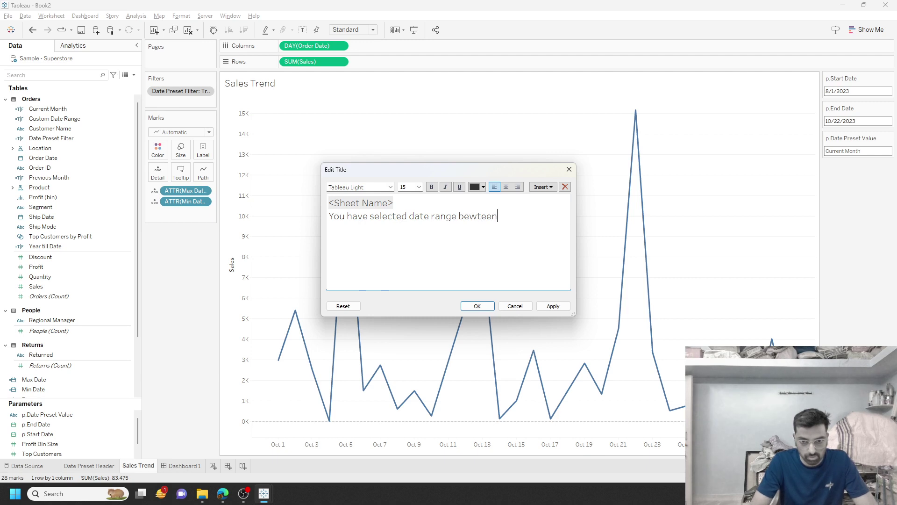
pyautogui.click(543, 186)
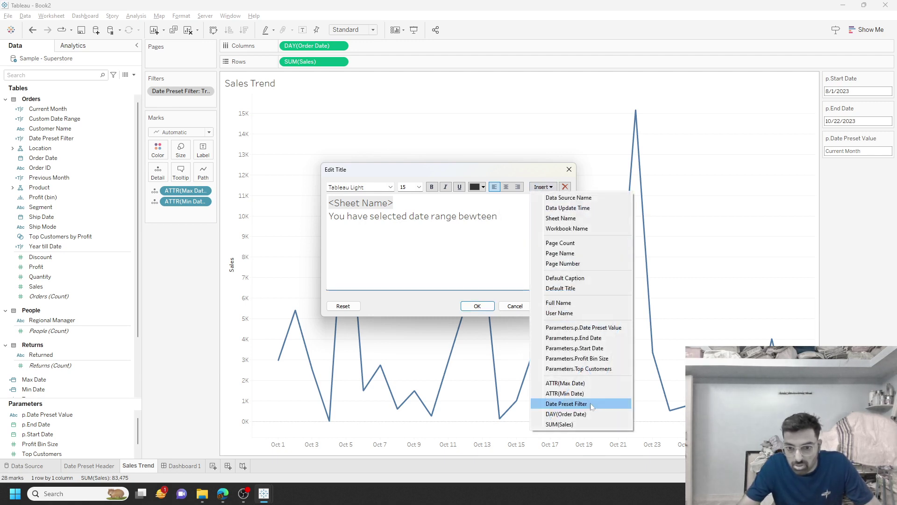
pyautogui.click(568, 393)
pyautogui.write('and')
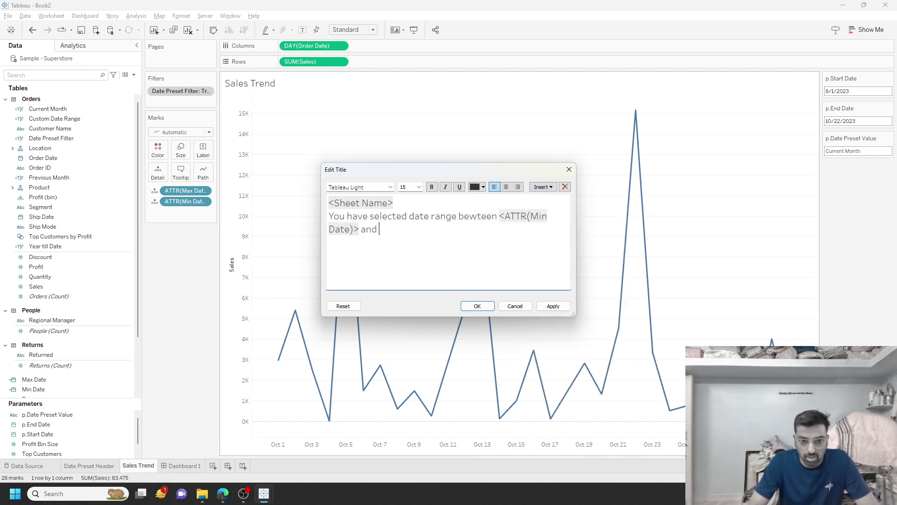
pyautogui.click(543, 186)
pyautogui.click(571, 390)
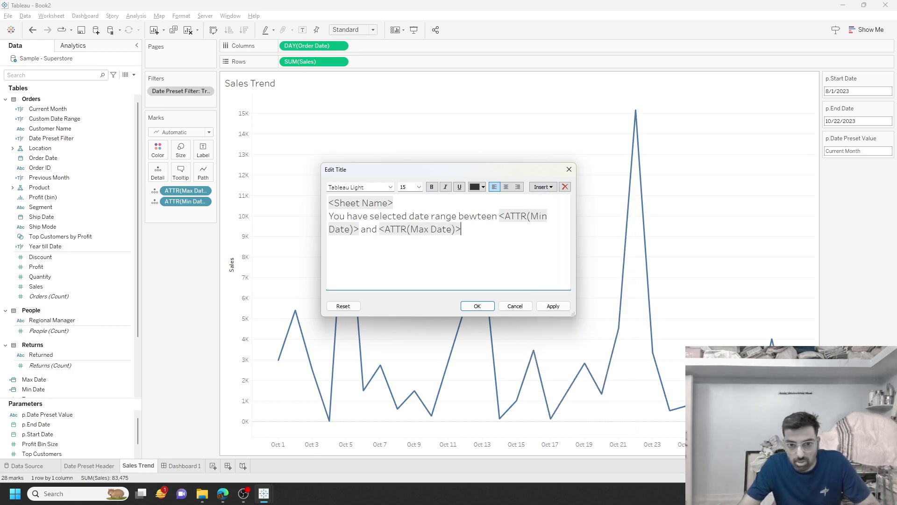
# - Set the font of the whole Sales Trend title to Century Gothic
pyautogui.hotkey('ctrl', 'a')
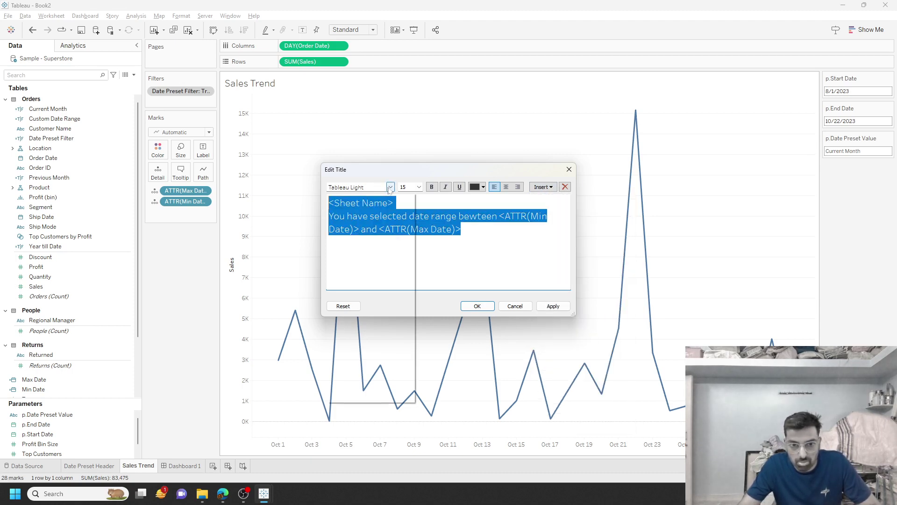
pyautogui.click(390, 187)
pyautogui.scroll(-3, 364, 304)
pyautogui.click(363, 346)
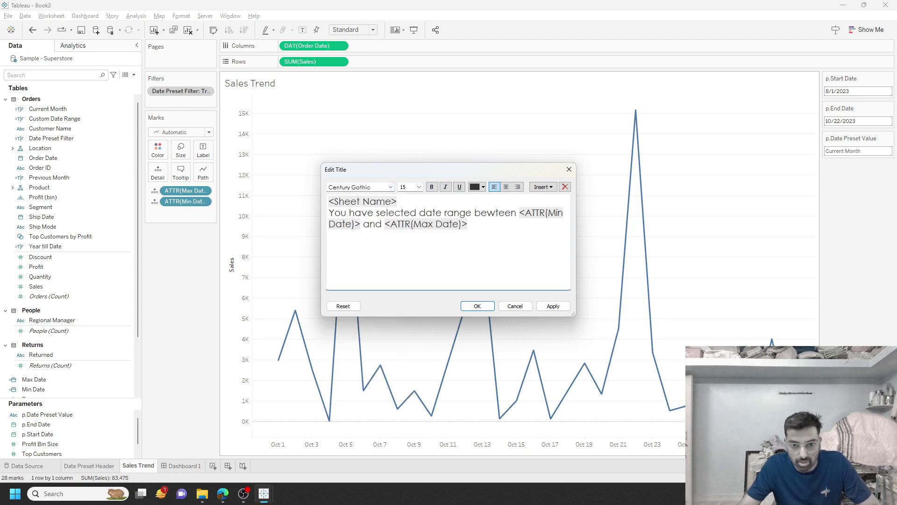
# - Format the title's date range line as size 10 italic, make the sheet name bold, and apply the title
pyautogui.moveTo(329, 207); pyautogui.dragTo(467, 224)
pyautogui.click(419, 187)
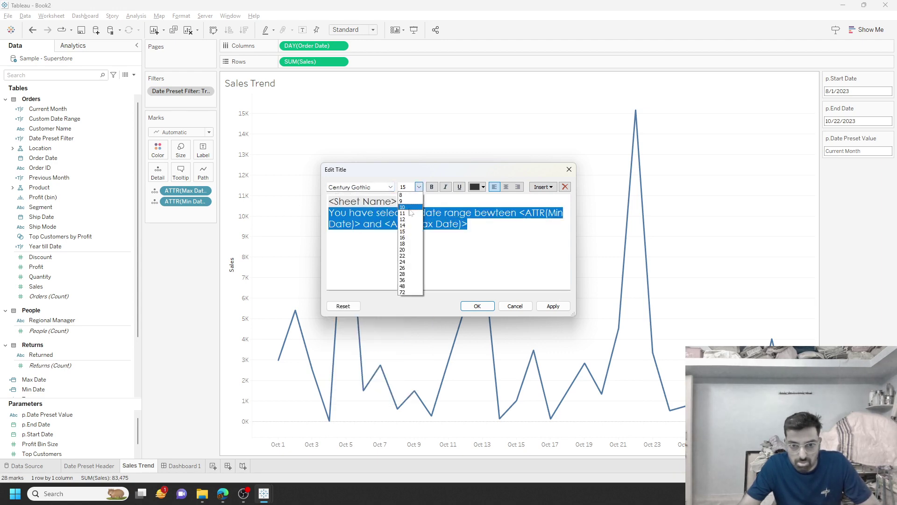
pyautogui.click(410, 208)
pyautogui.hotkey('ctrl', 'i')
pyautogui.moveTo(328, 202); pyautogui.dragTo(396, 202)
pyautogui.hotkey('ctrl', 'b')
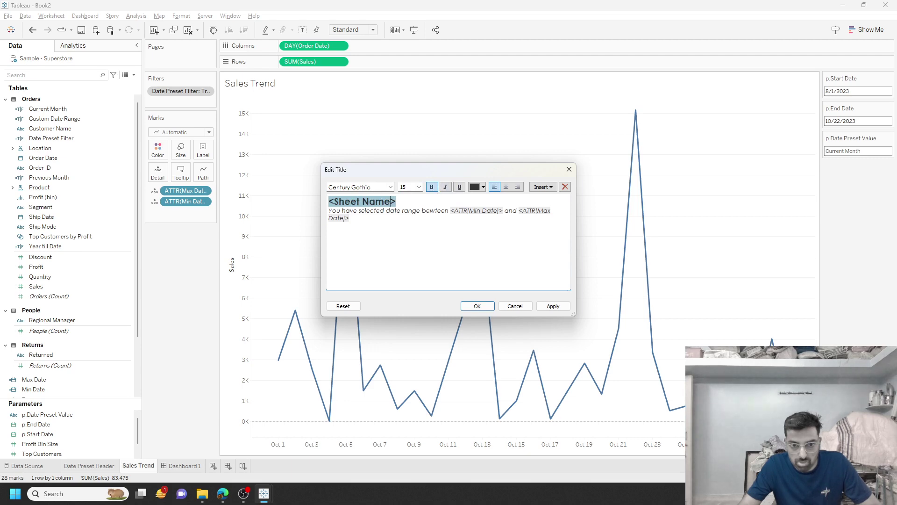
pyautogui.click(476, 306)
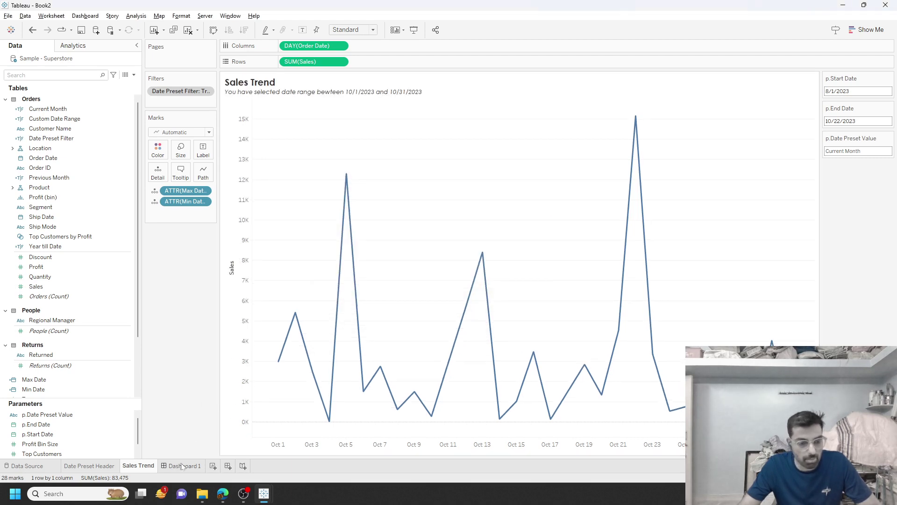
# - Show Dashboard 1 in presentation mode and check the title's date range with the Previous Month and Year till Date presets
pyautogui.click(182, 466)
pyautogui.click(414, 30)
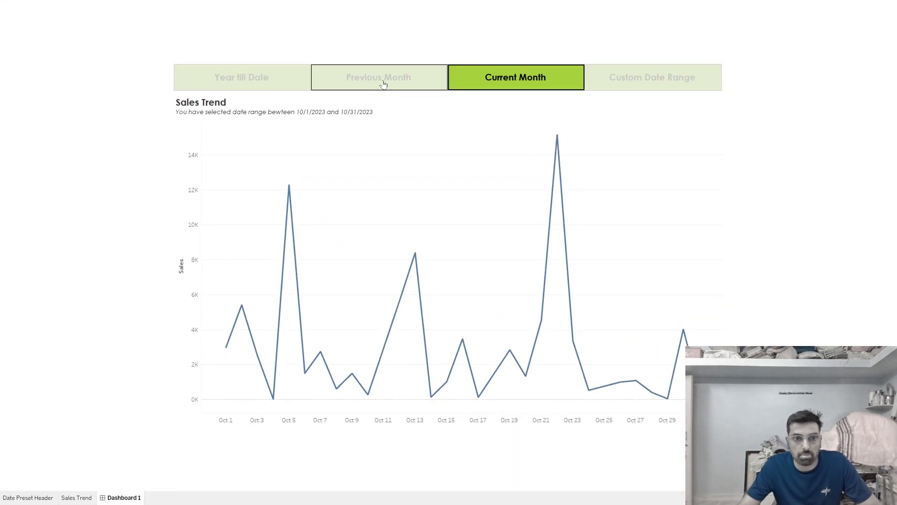
pyautogui.click(383, 83)
pyautogui.click(275, 83)
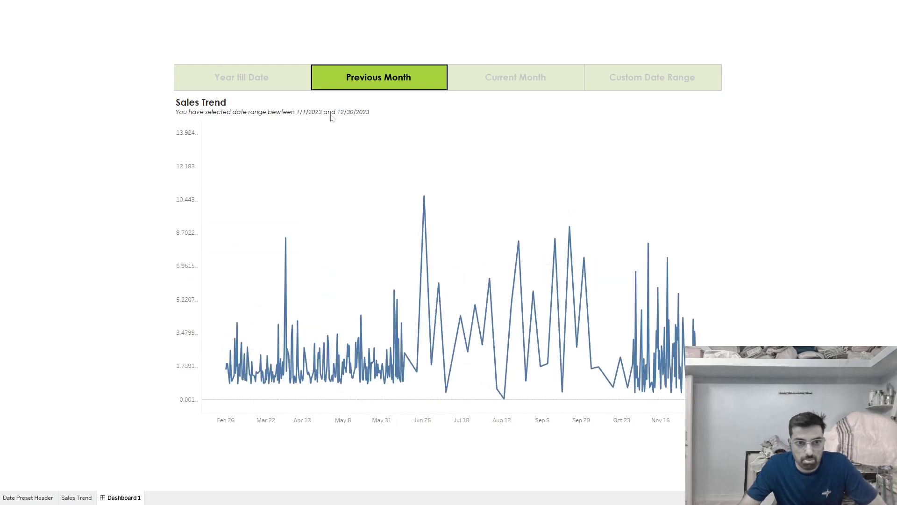
# - Select the Custom Date Range preset and set the p.Start Date parameter to 8/15/2023
pyautogui.click(683, 96)
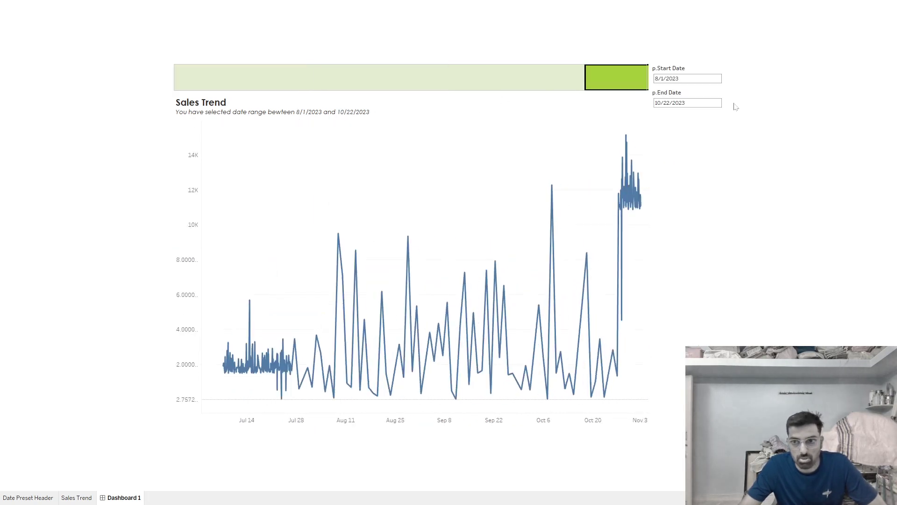
pyautogui.click(673, 80)
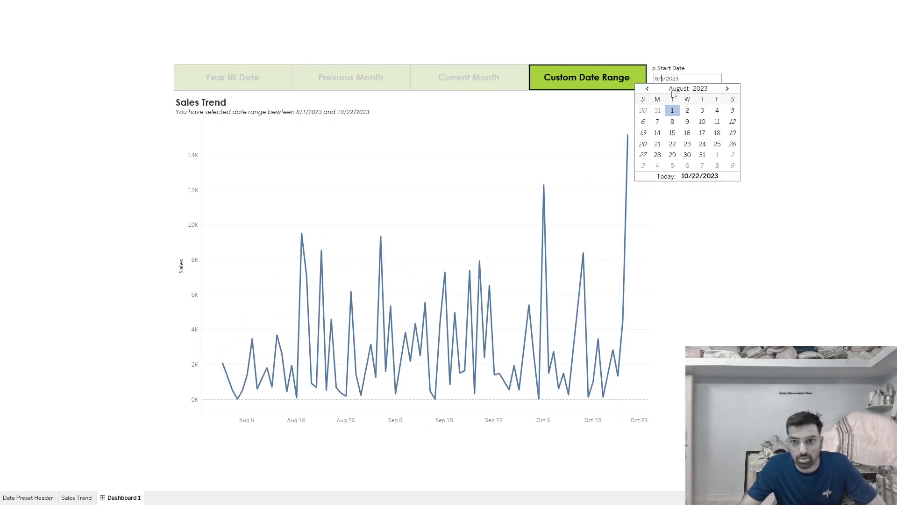
pyautogui.click(673, 134)
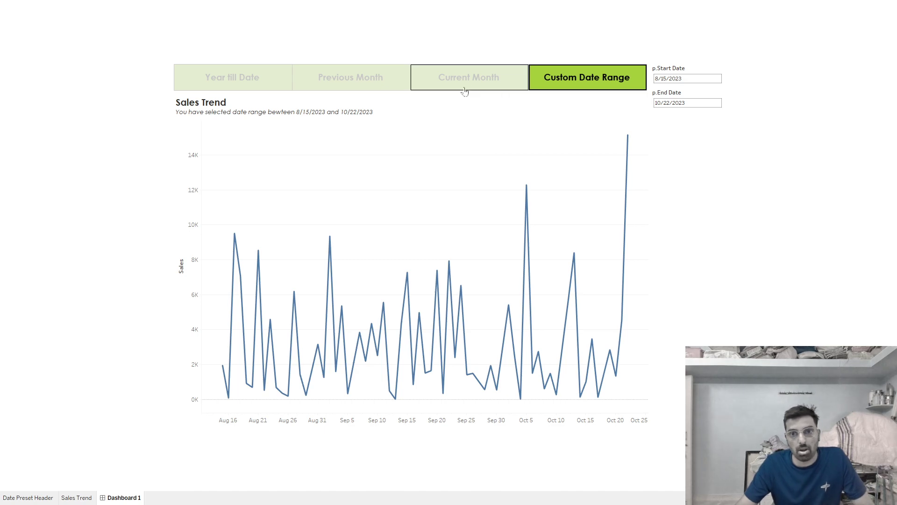
# - Switch to the Tableau Book1 workbook window
pyautogui.hotkey('alt', 'Tab')
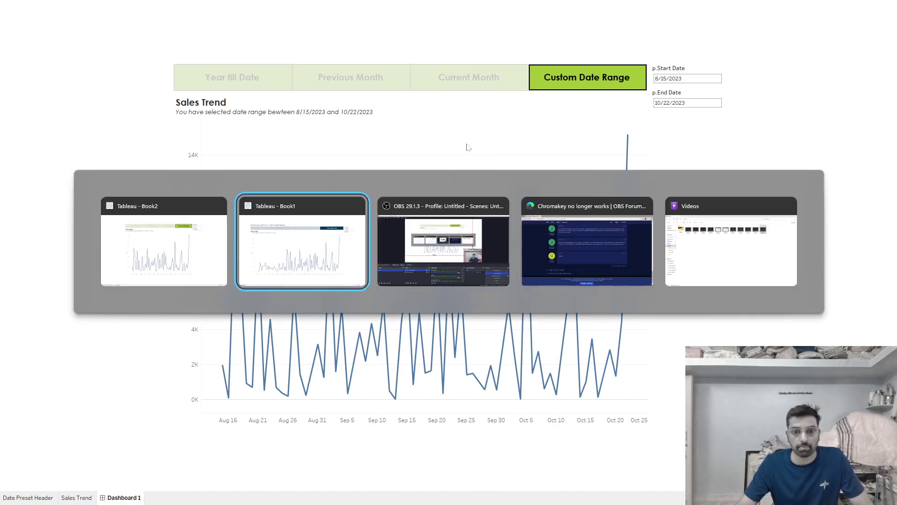